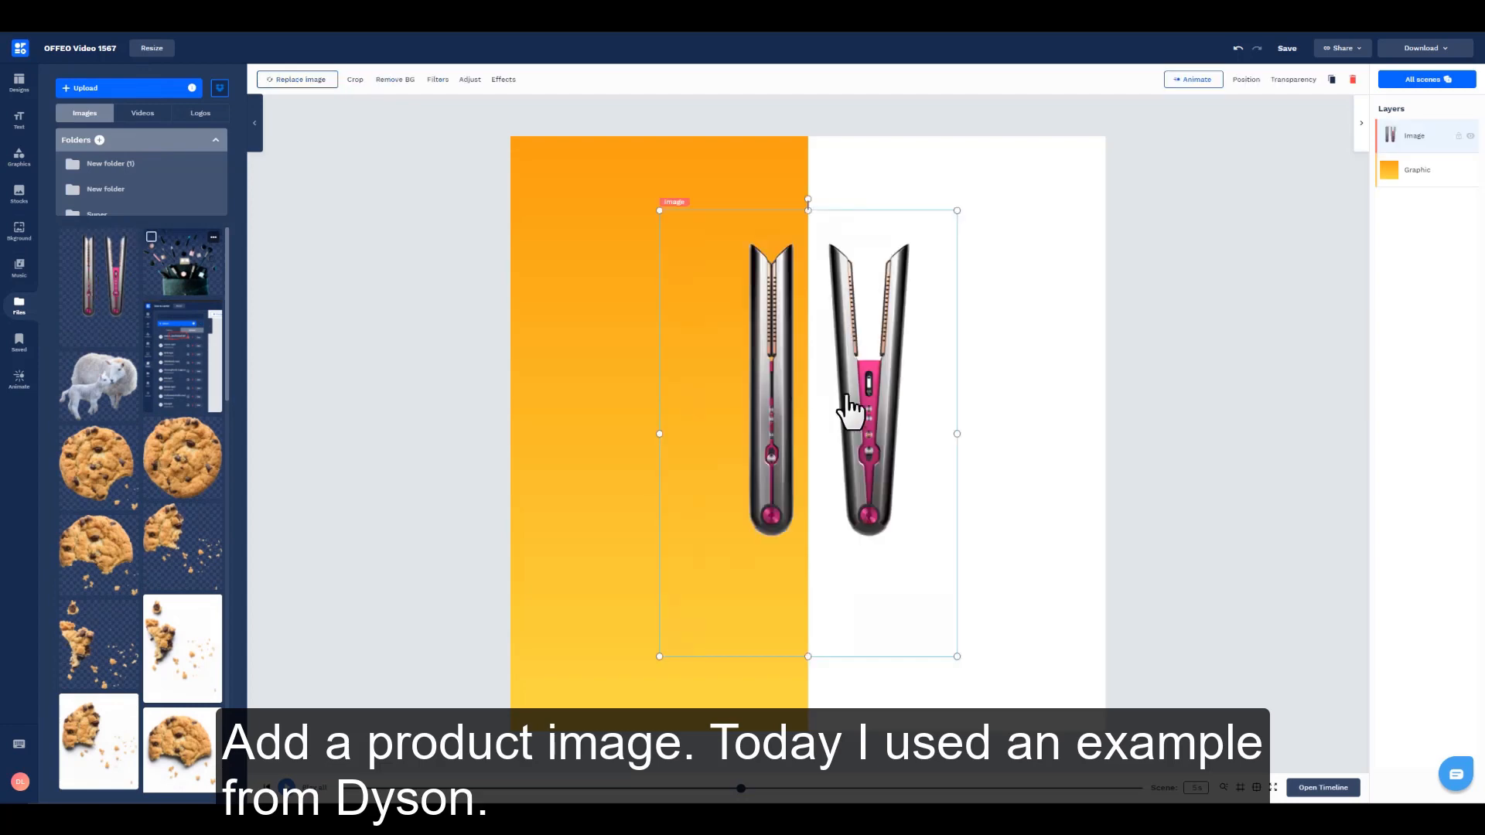
Step: Crop the product image tightly around the open hair straightener, removing the closed one and the surrounding empty space
{"action": "left_click_drag", "start_coordinate": [656, 431], "coordinate": [826, 445]}
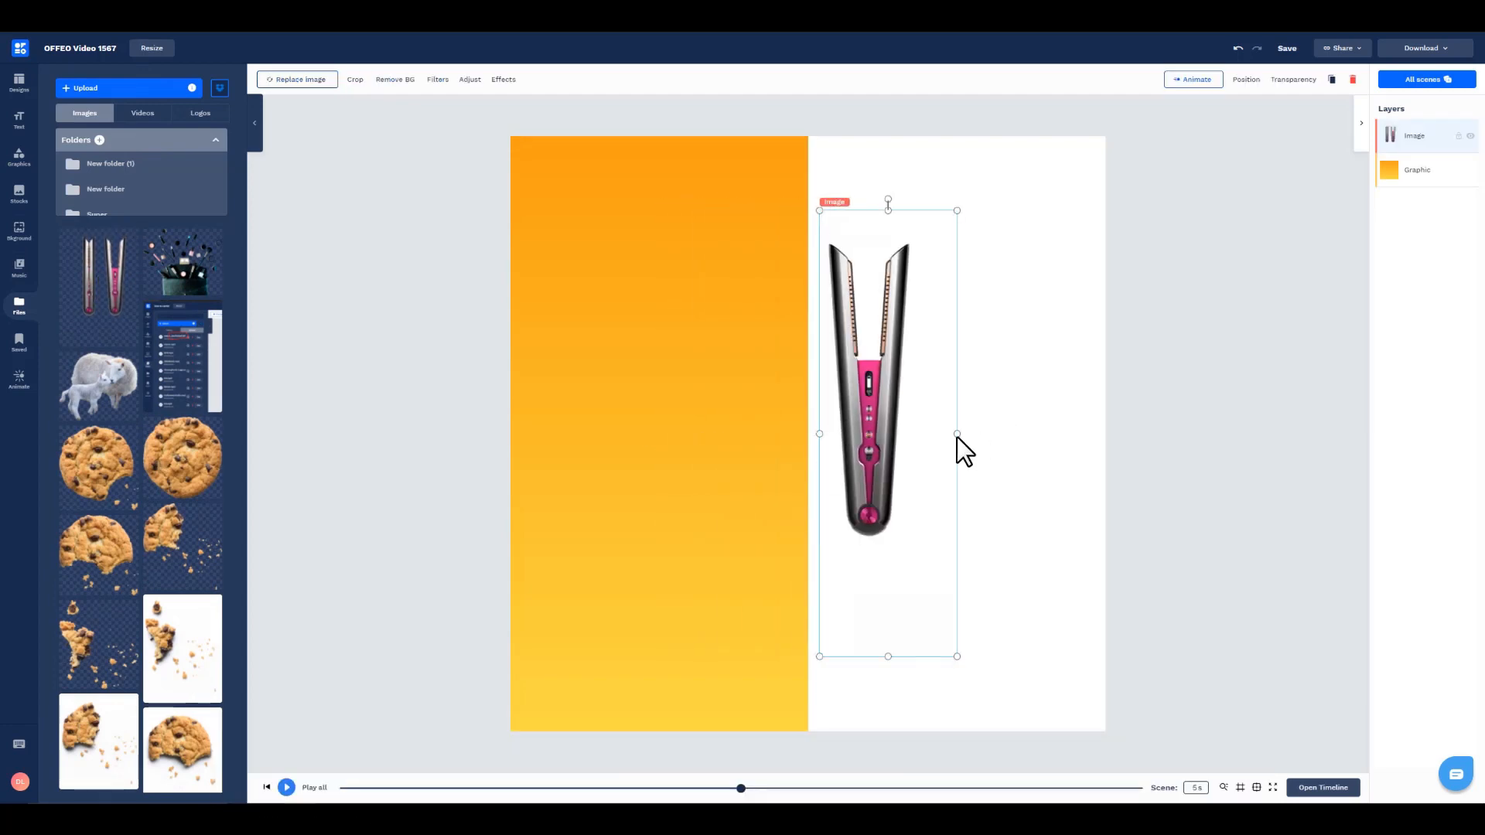
{"action": "left_click_drag", "start_coordinate": [958, 447], "coordinate": [919, 445]}
{"action": "left_click_drag", "start_coordinate": [865, 657], "coordinate": [870, 540]}
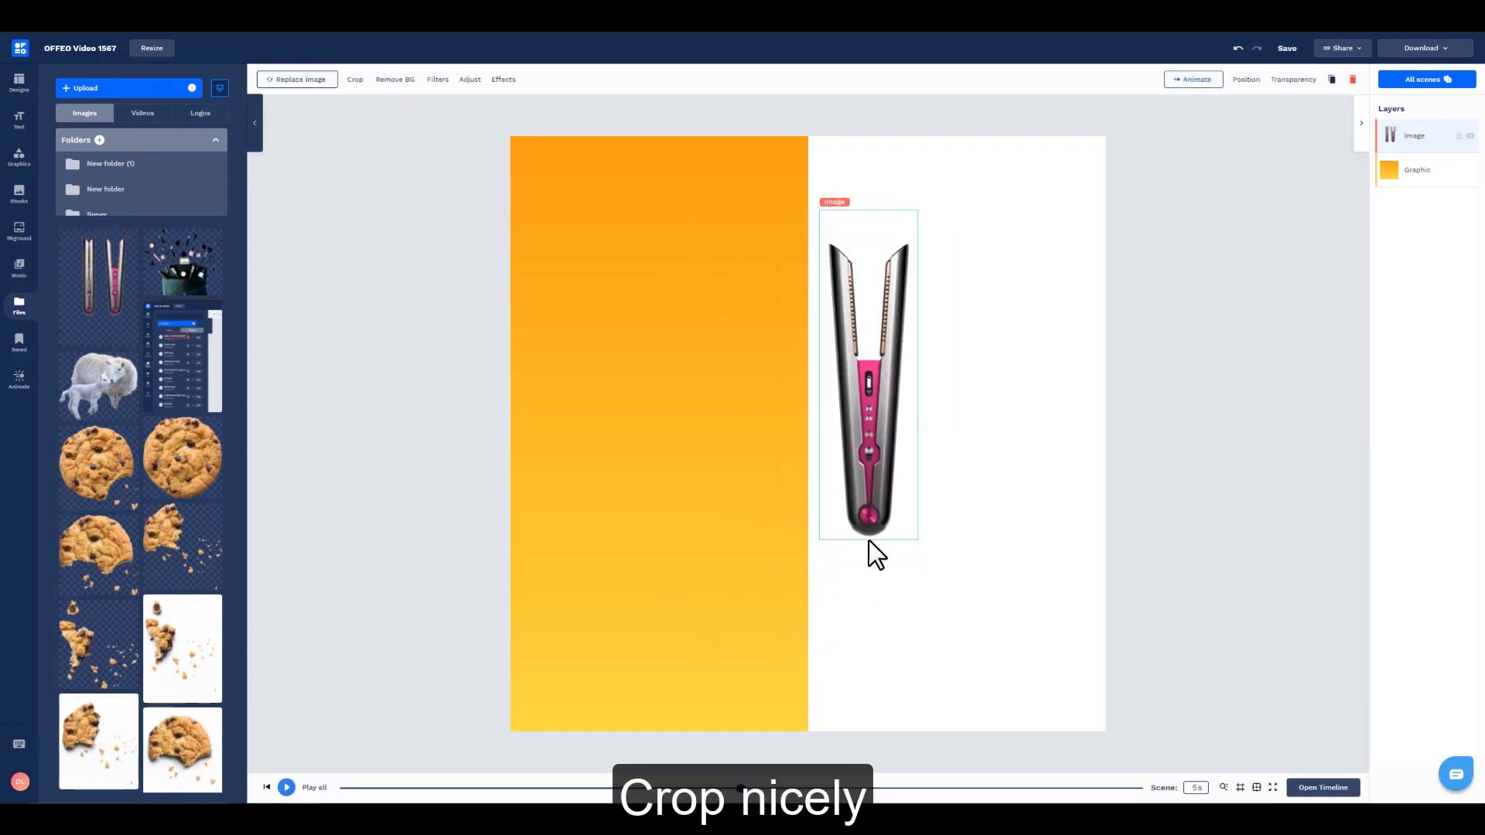
{"action": "left_click_drag", "start_coordinate": [869, 209], "coordinate": [872, 242]}
Step: Enlarge the cropped straightener to nearly the canvas height and centre it on the line between the two background halves
{"action": "left_click_drag", "start_coordinate": [861, 374], "coordinate": [673, 299]}
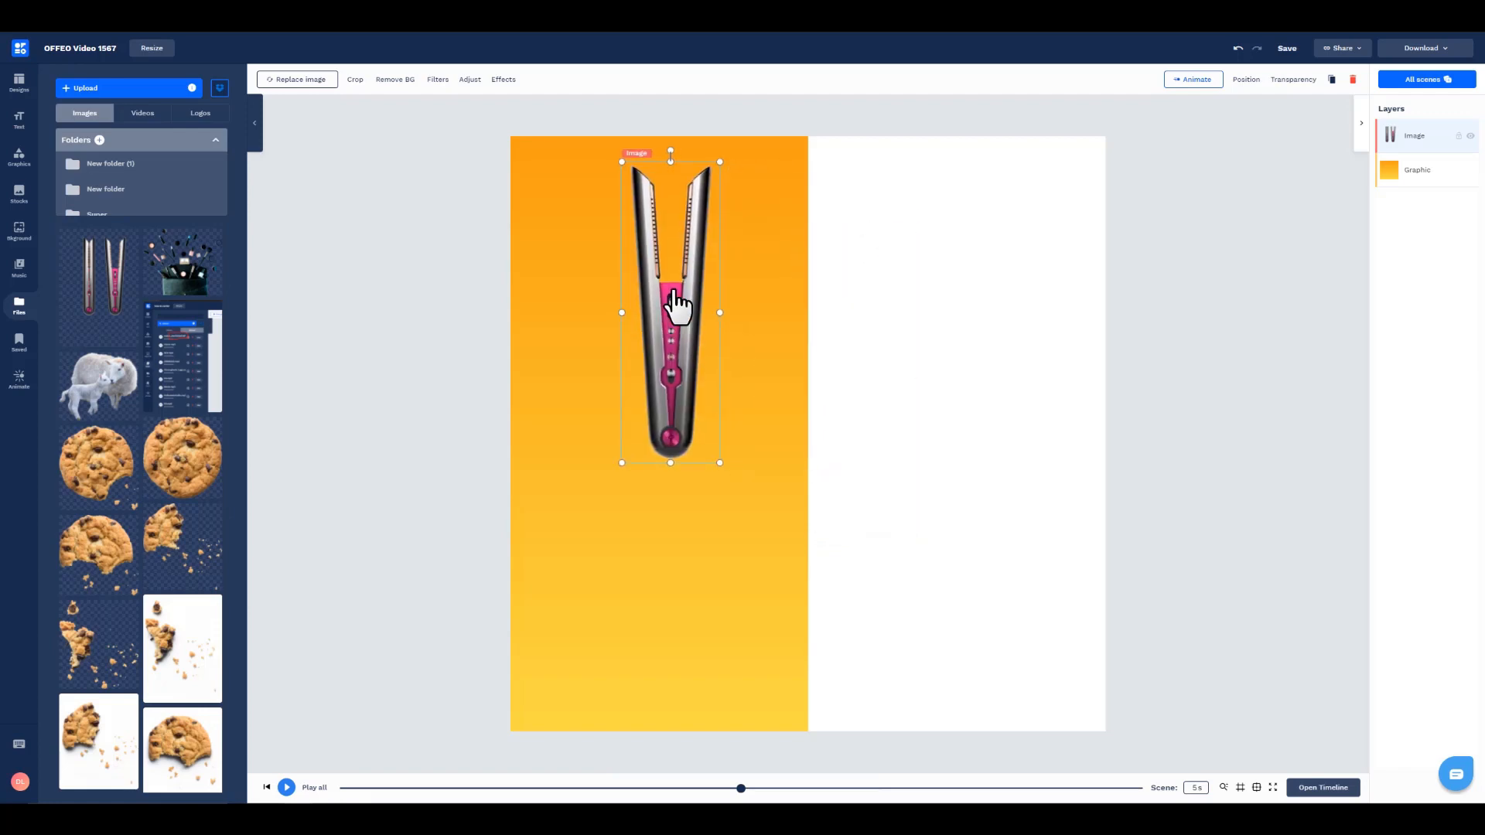
{"action": "left_click_drag", "start_coordinate": [716, 461], "coordinate": [838, 681]}
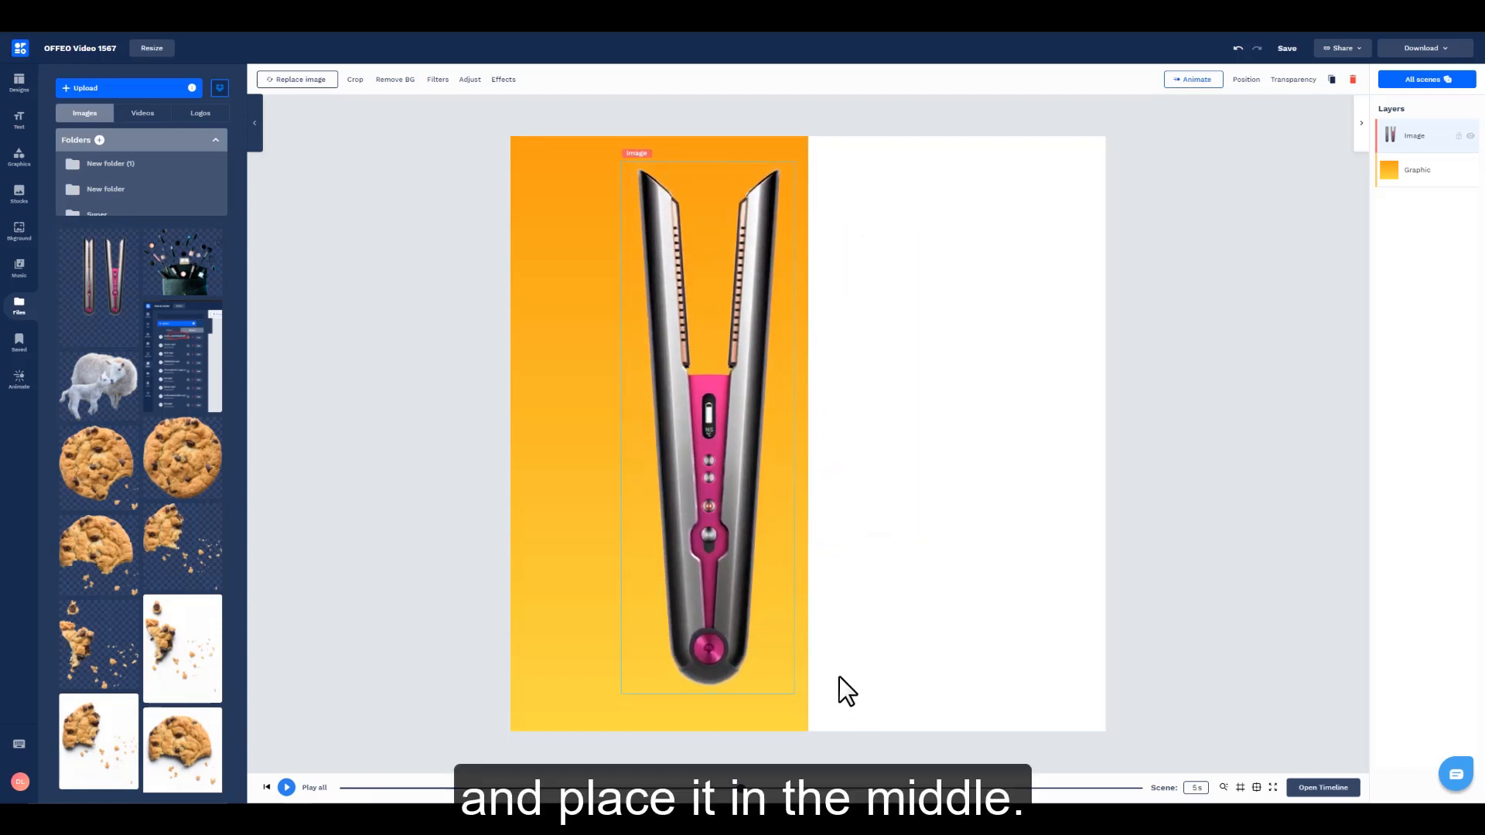
{"action": "left_click_drag", "start_coordinate": [712, 553], "coordinate": [800, 545]}
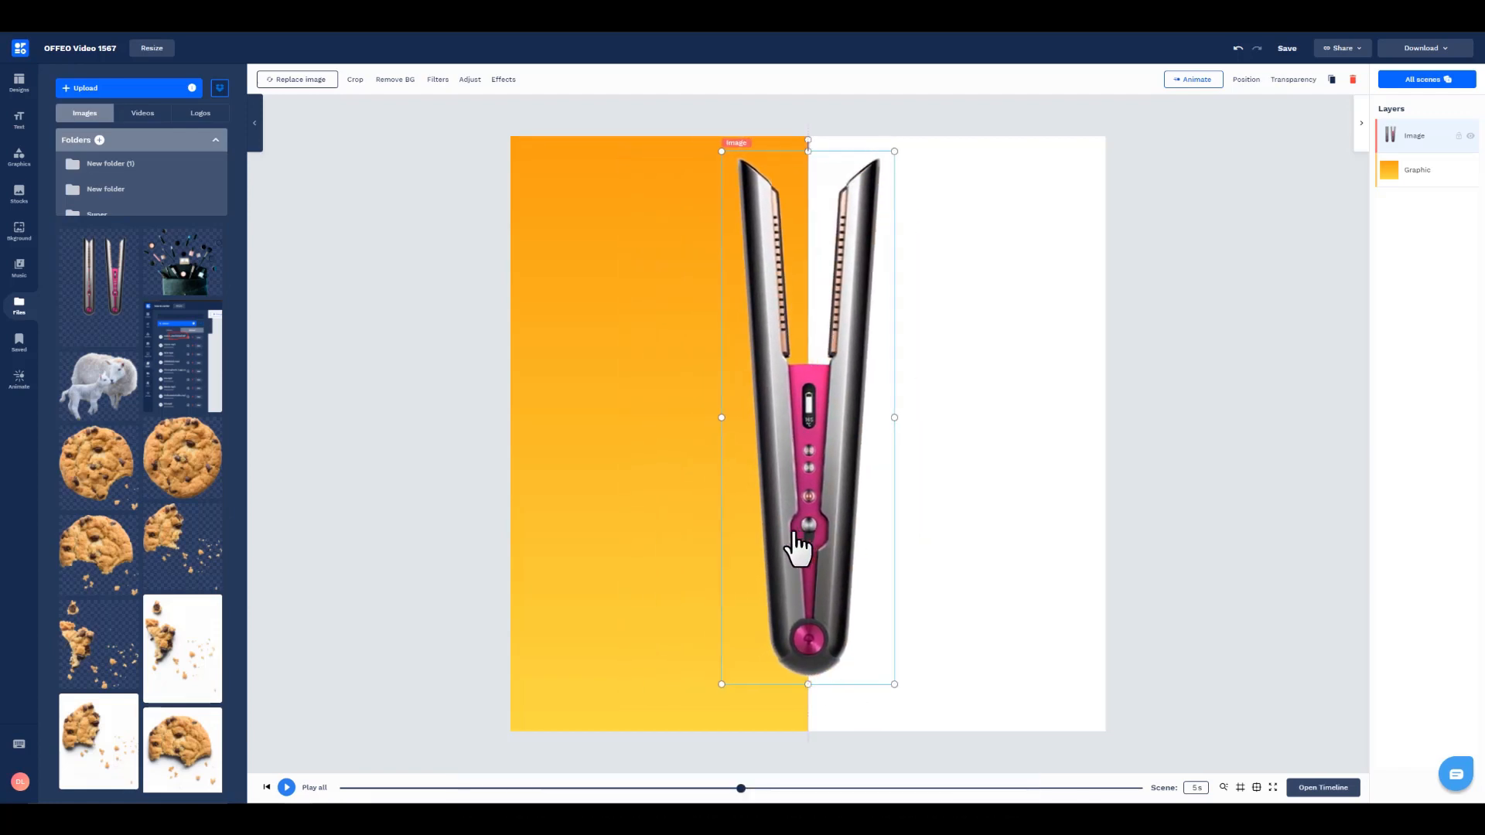
Step: Change the scene's background colour to black behind the orange gradient graphic
{"action": "left_click", "coordinate": [1018, 418]}
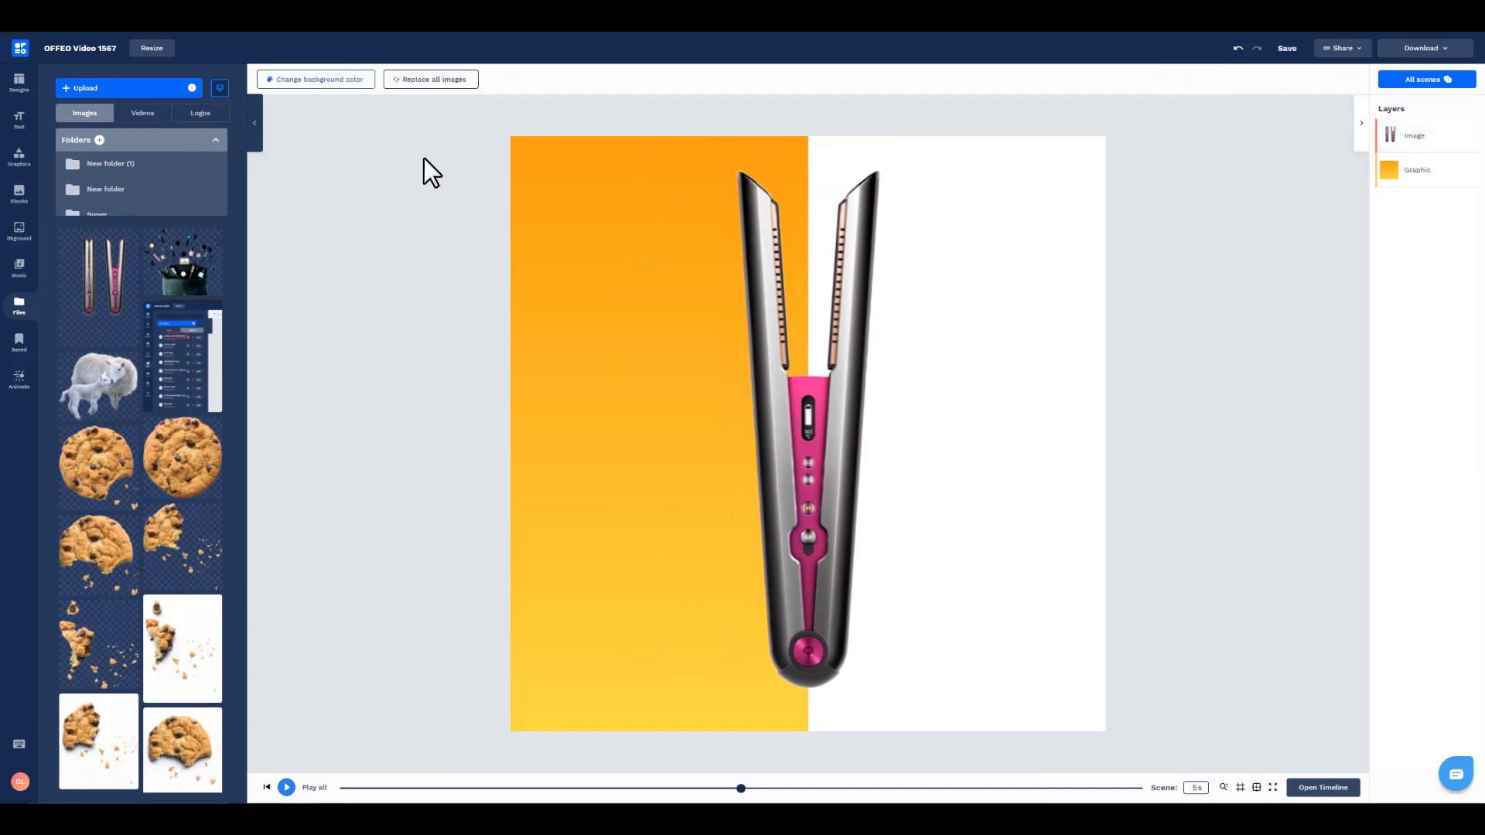
{"action": "left_click", "coordinate": [322, 79]}
{"action": "left_click", "coordinate": [204, 147]}
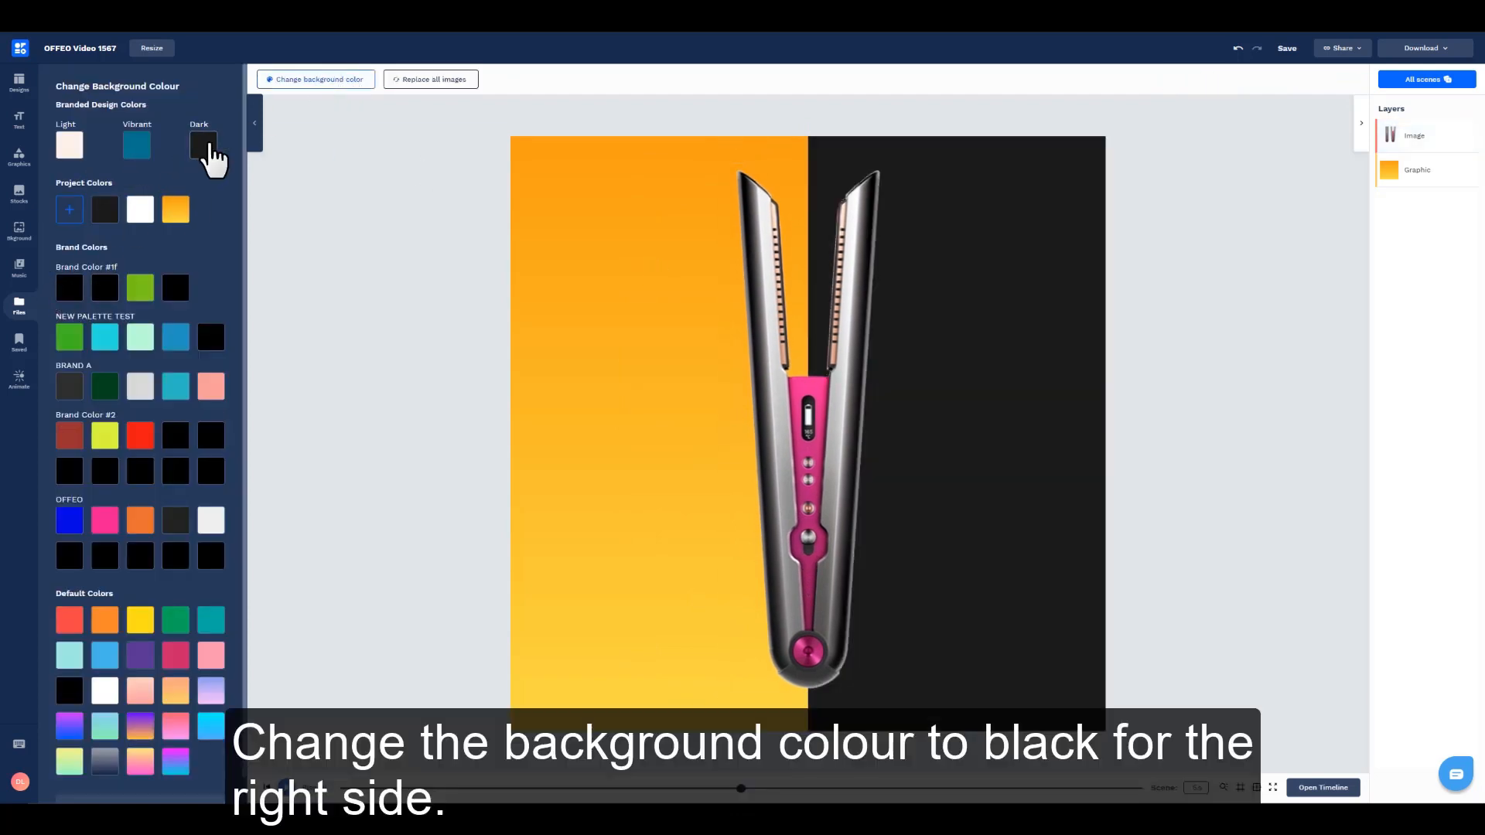
{"action": "left_click", "coordinate": [62, 292]}
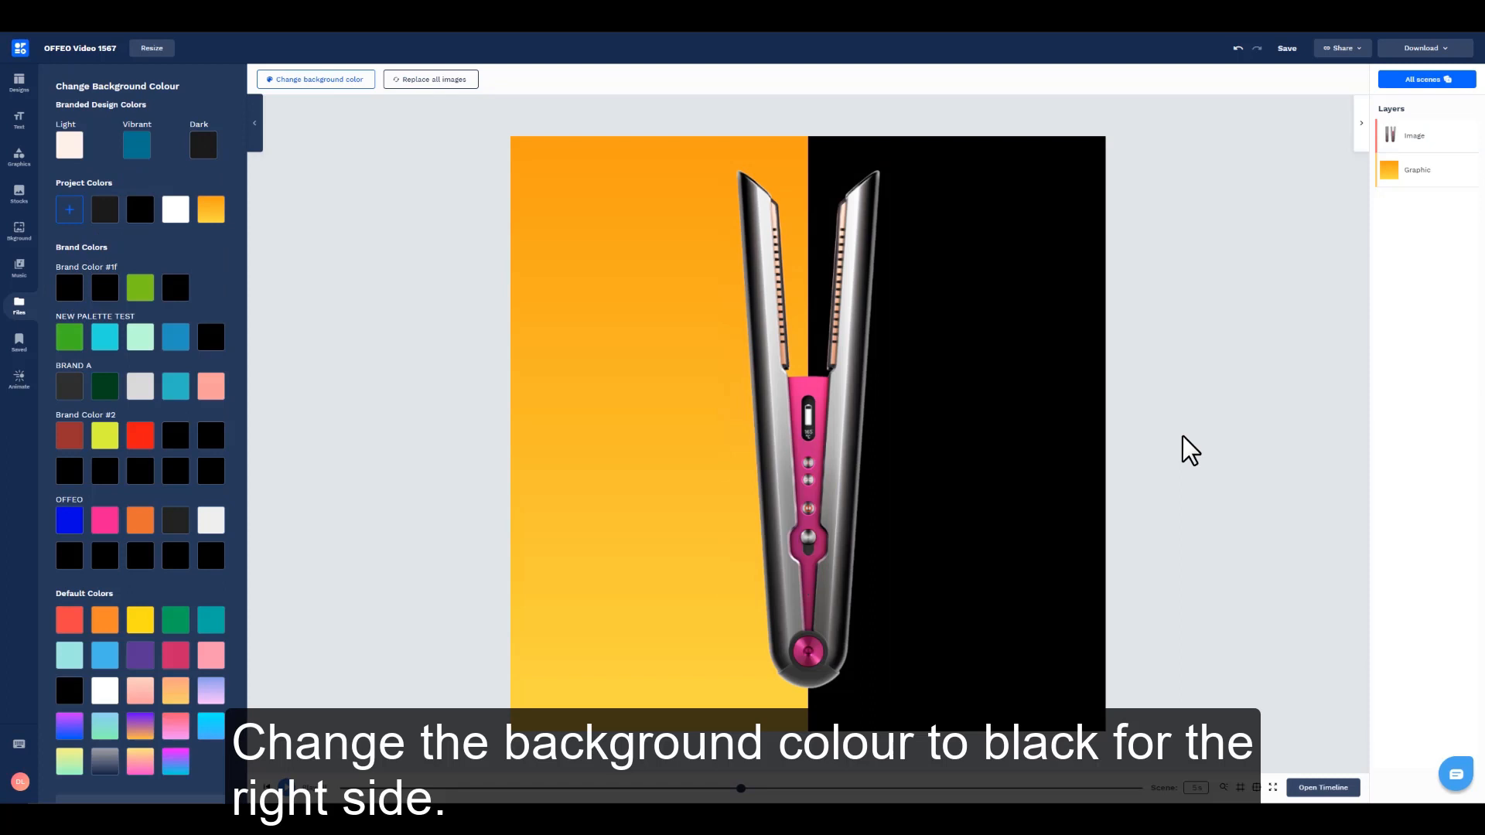
Step: Duplicate the straightener image, align the copy exactly over the original and name its layer Left
{"action": "left_click", "coordinate": [805, 421]}
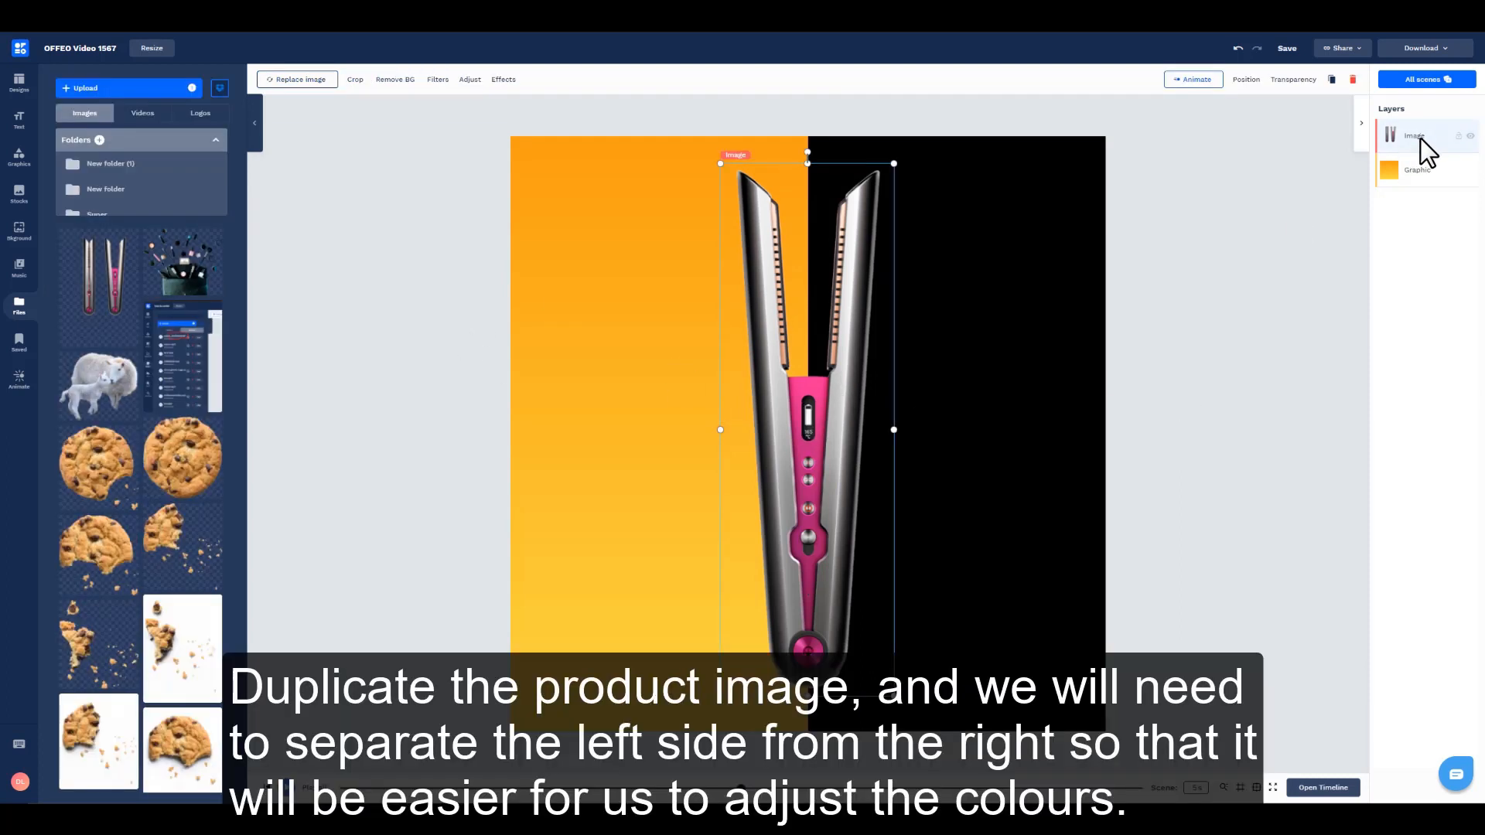
{"action": "key", "text": "ctrl+d"}
{"action": "left_click_drag", "start_coordinate": [844, 493], "coordinate": [832, 480]}
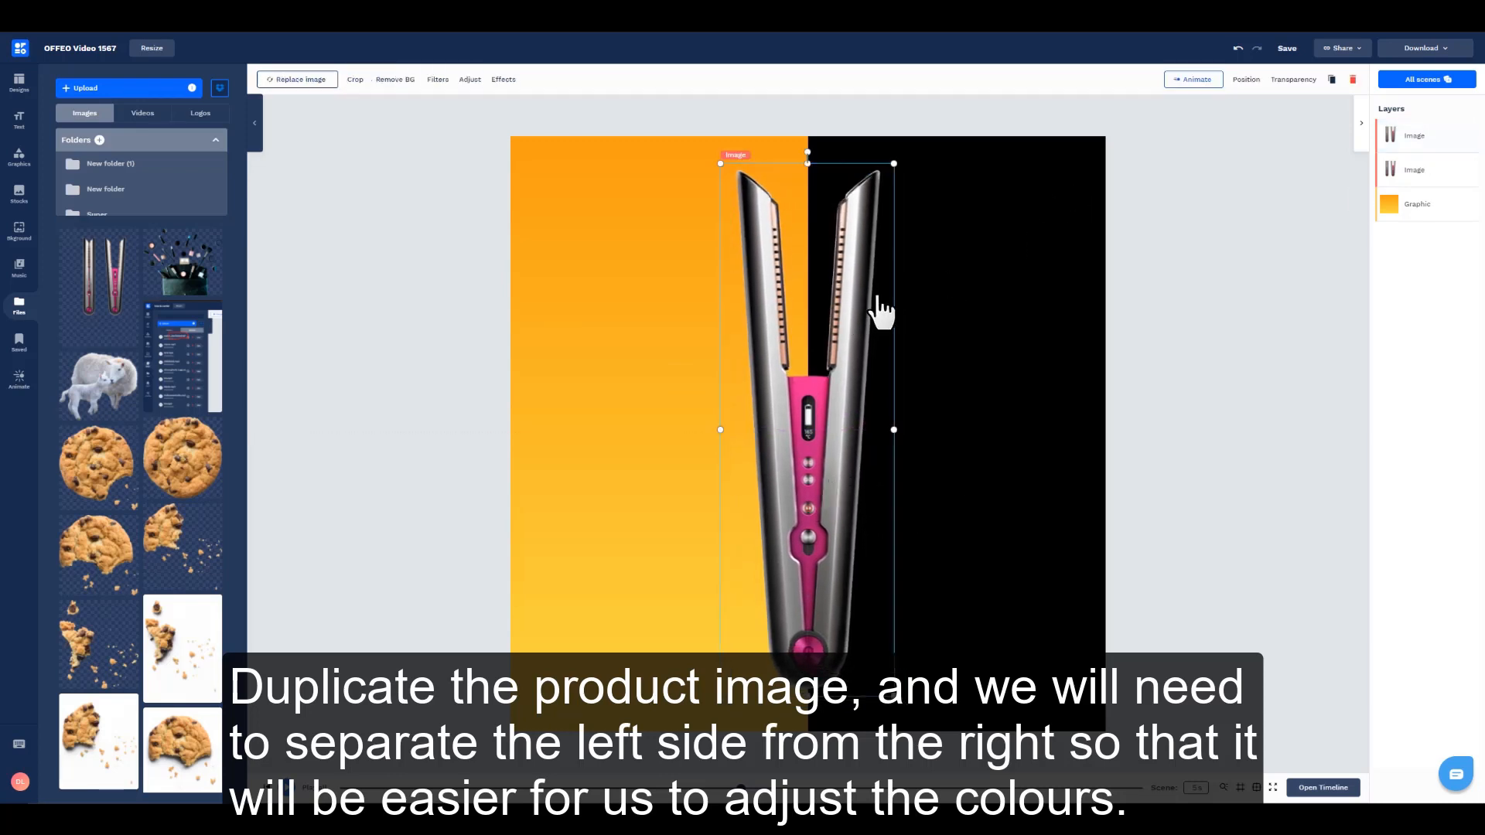
{"action": "type", "text": "t"}
{"action": "key", "text": "Return"}
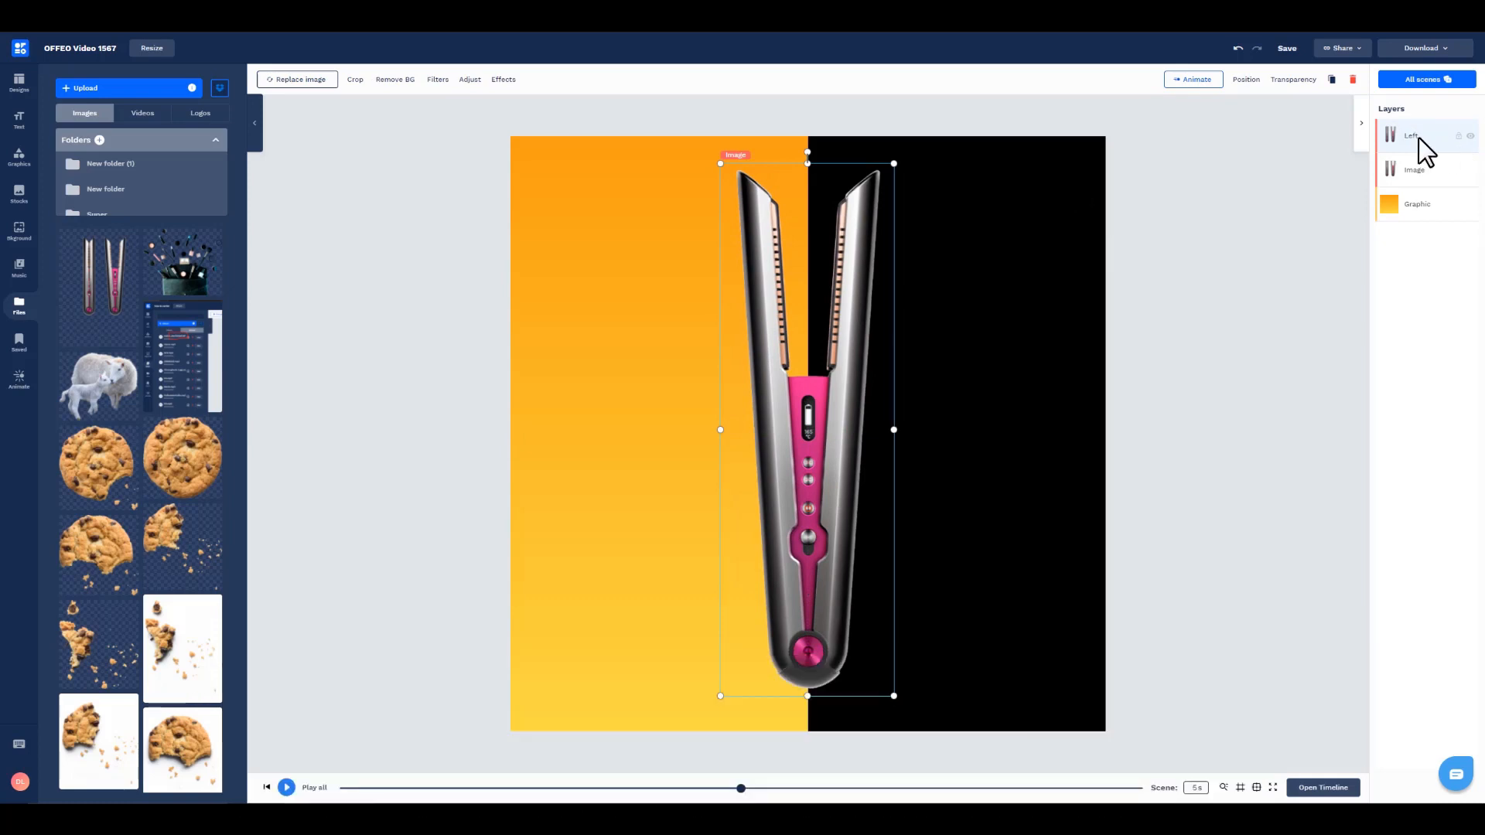
Step: Crop the Left copy to the straightener's left half, and rename the original Right, cropping it to the right half
{"action": "left_click_drag", "start_coordinate": [894, 429], "coordinate": [807, 433]}
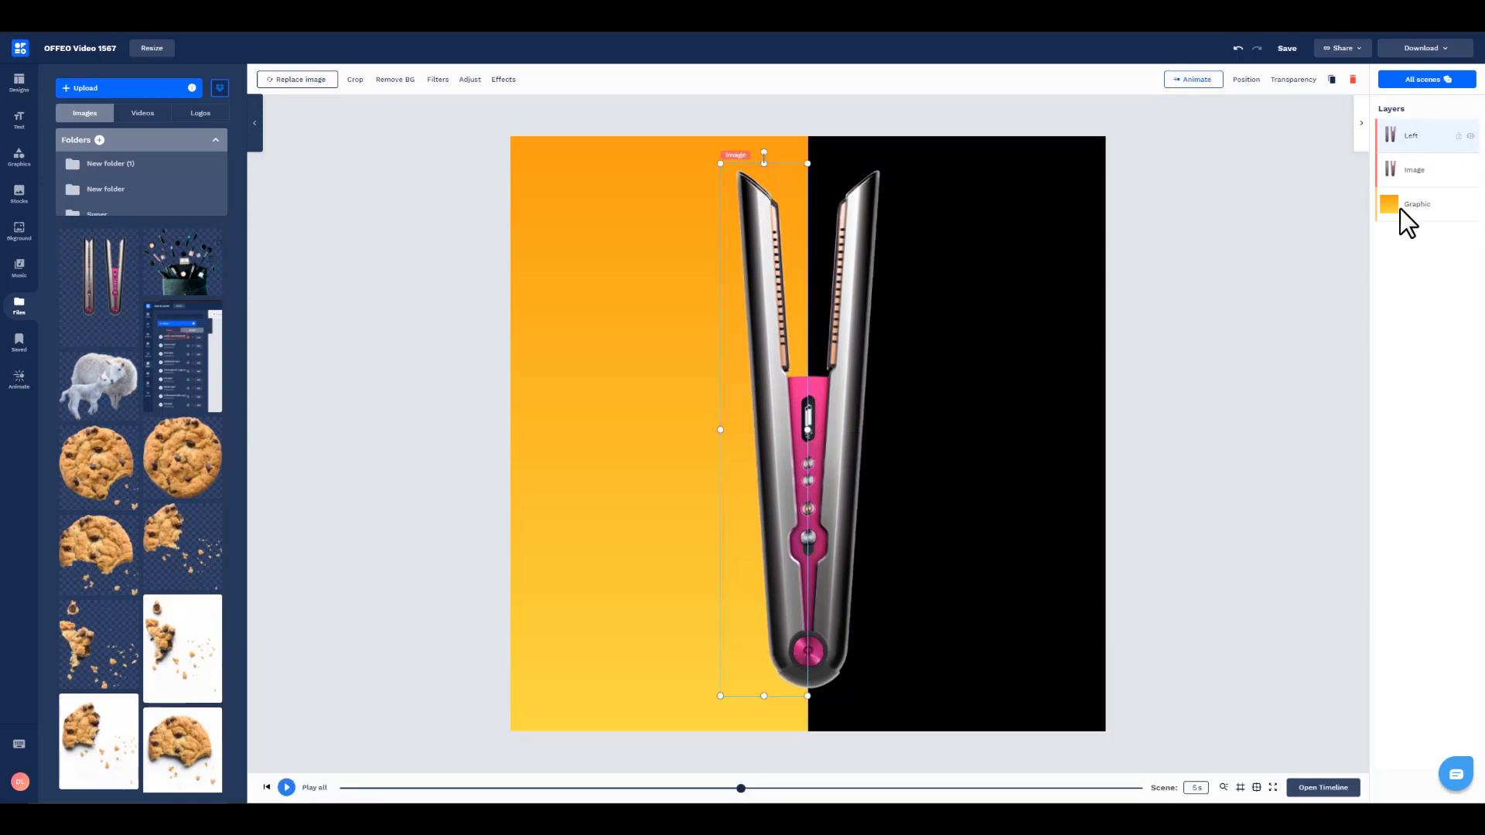
{"action": "left_click", "coordinate": [1418, 168]}
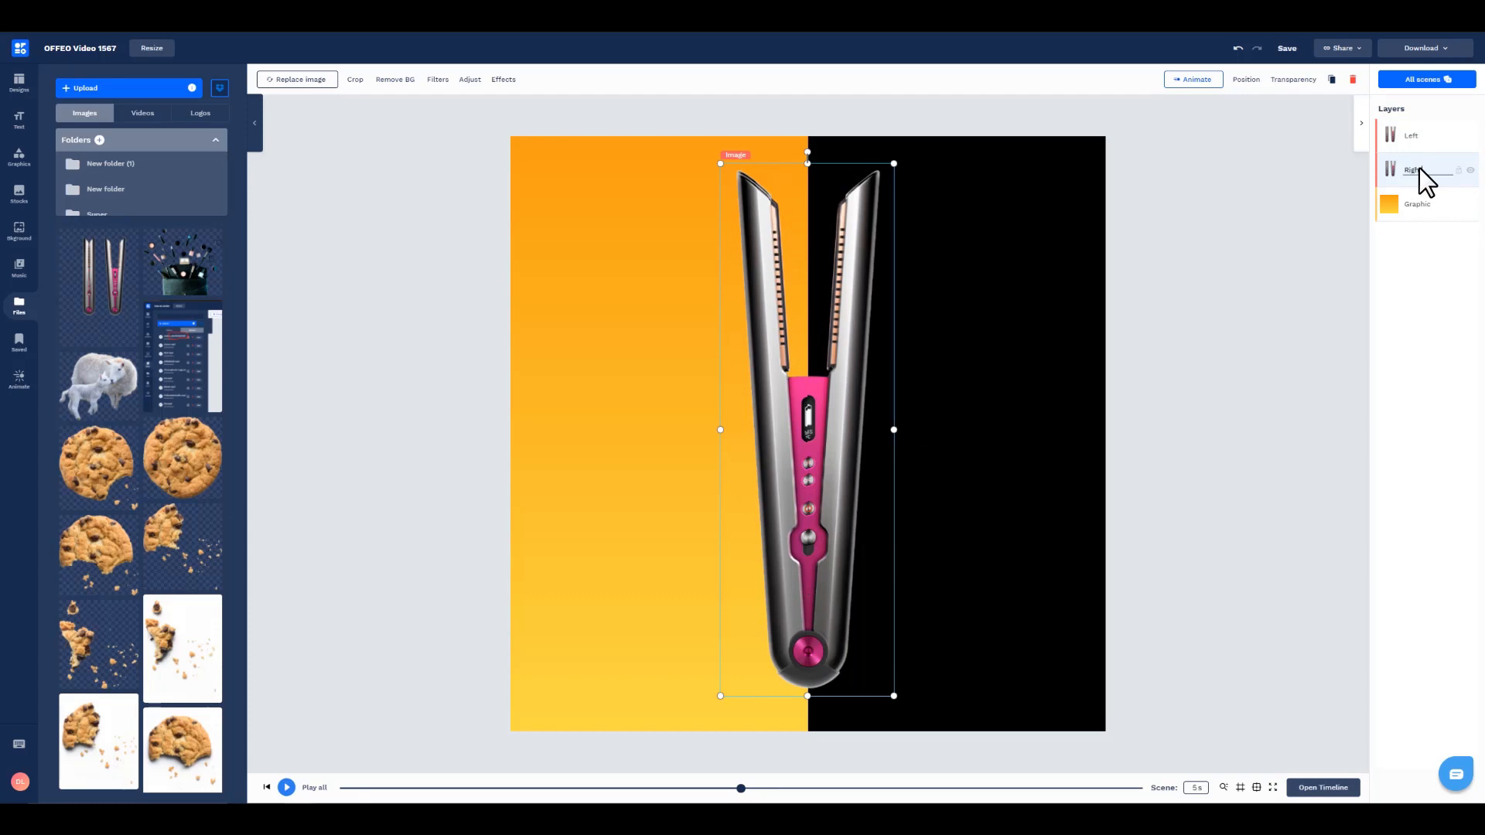
{"action": "left_click_drag", "start_coordinate": [720, 429], "coordinate": [808, 430]}
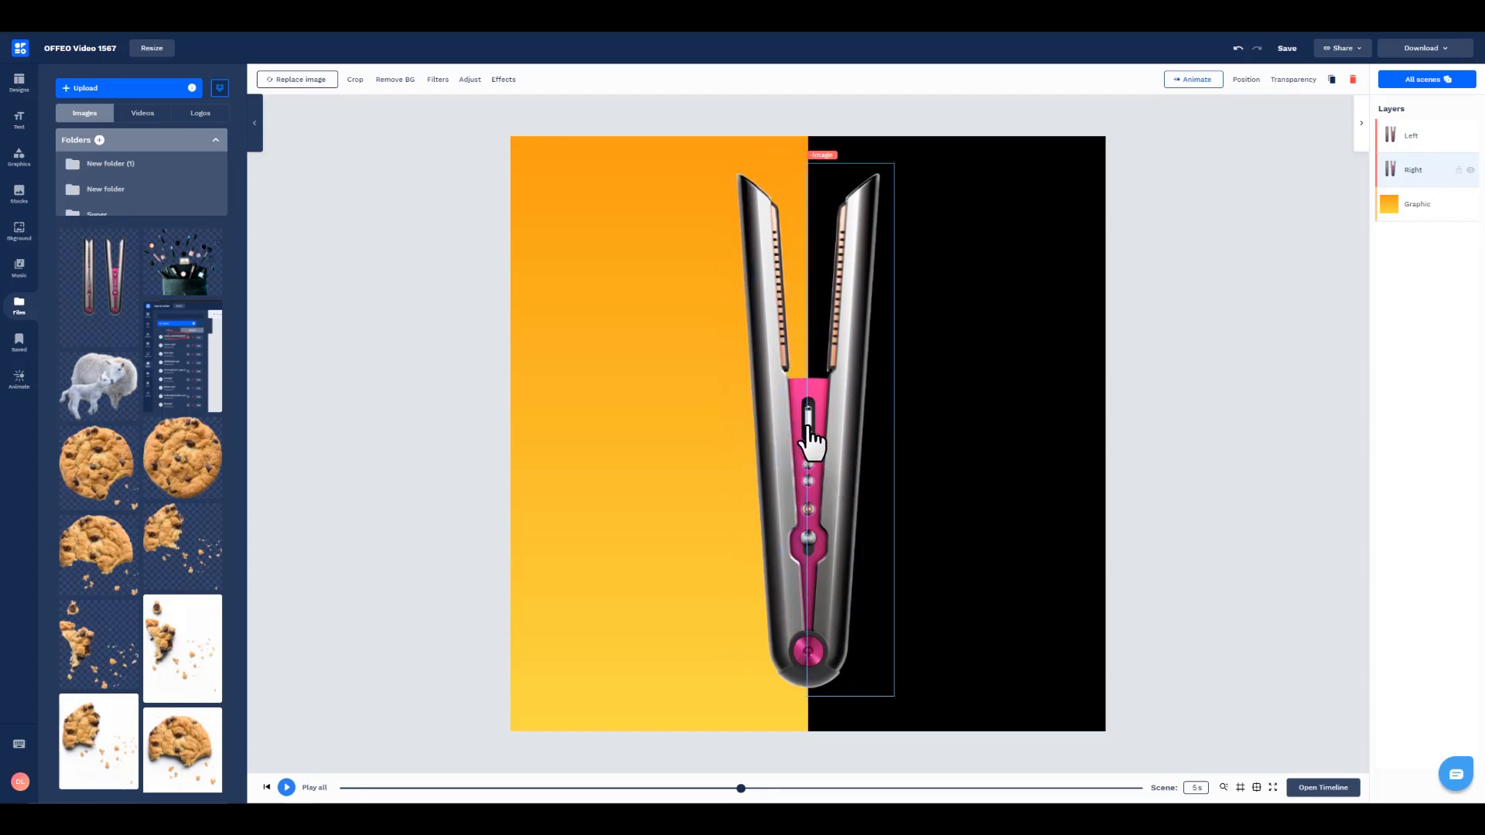
Step: Move the right half aside to test that the halves are separate, and undo the move
{"action": "left_click", "coordinate": [1204, 473]}
{"action": "left_click_drag", "start_coordinate": [860, 478], "coordinate": [935, 449]}
{"action": "left_click", "coordinate": [1213, 466]}
{"action": "key", "text": "ctrl+z"}
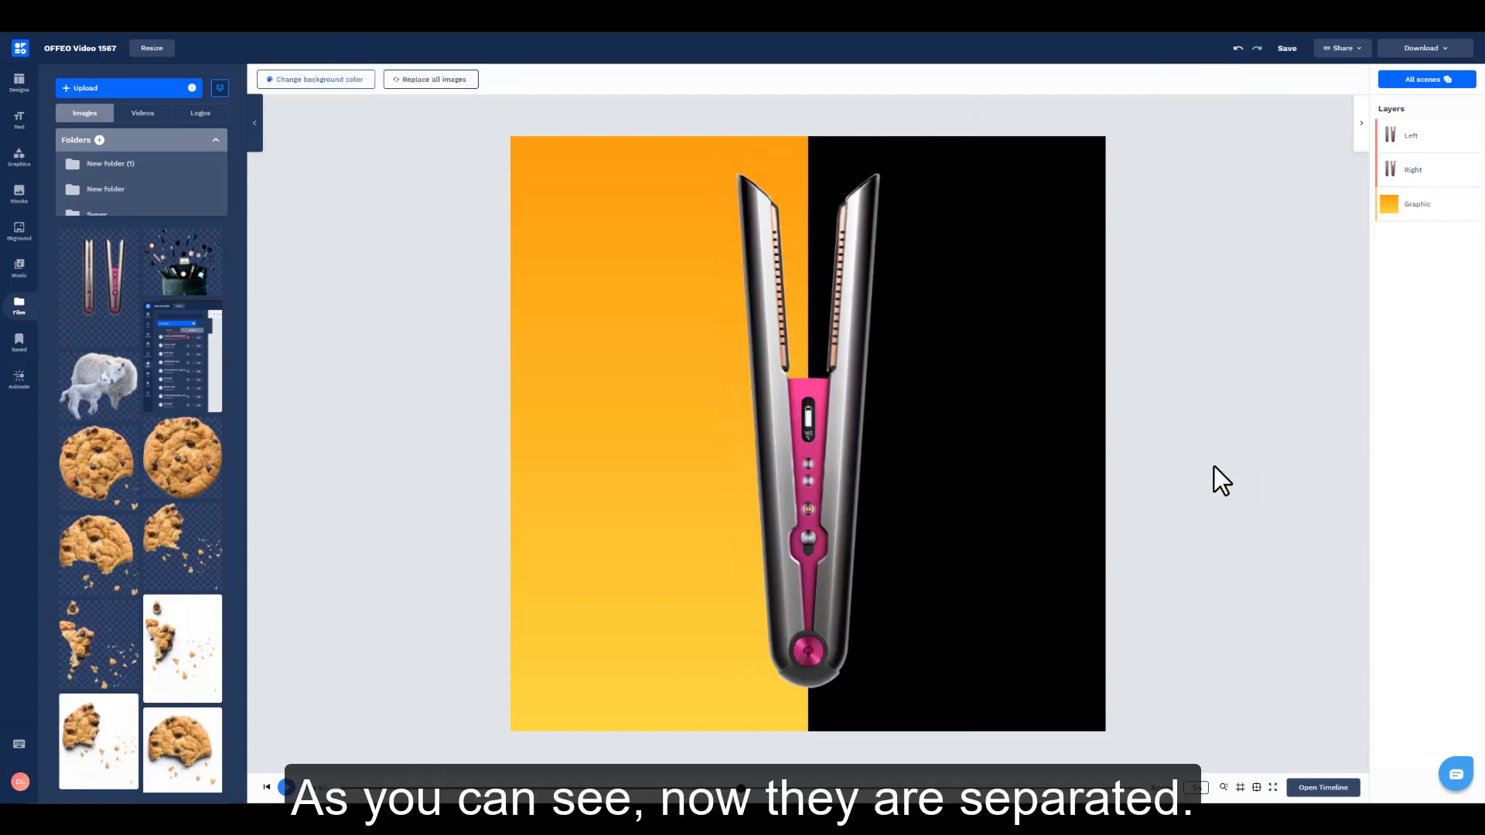
Step: Duplicate the Left layer and rename the copy "Left - Color"
{"action": "left_click", "coordinate": [1419, 143]}
{"action": "key", "text": "ctrl+d"}
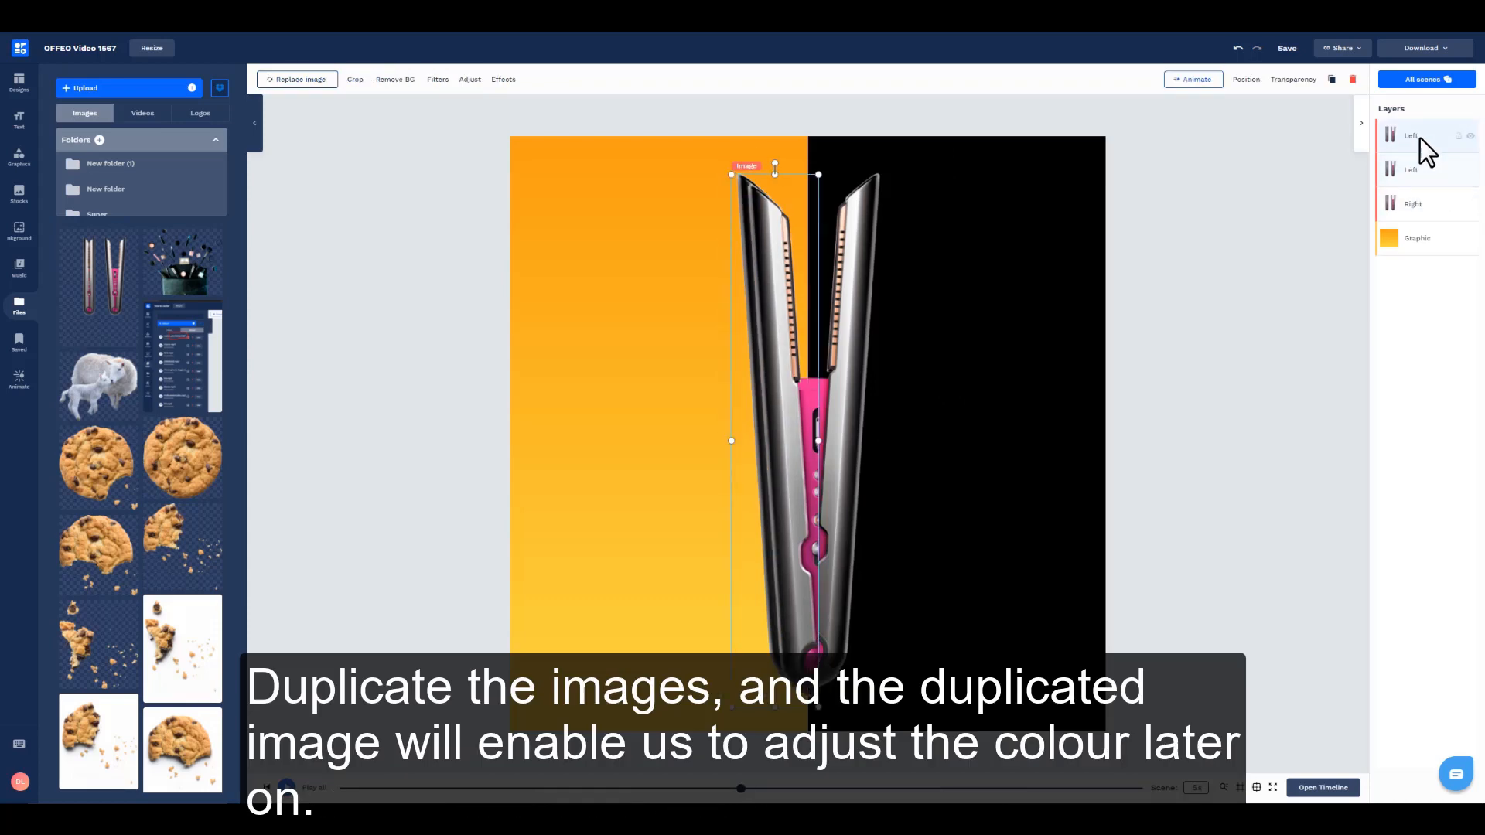
{"action": "double_click", "coordinate": [1413, 137]}
{"action": "type", "text": "- Colou"}
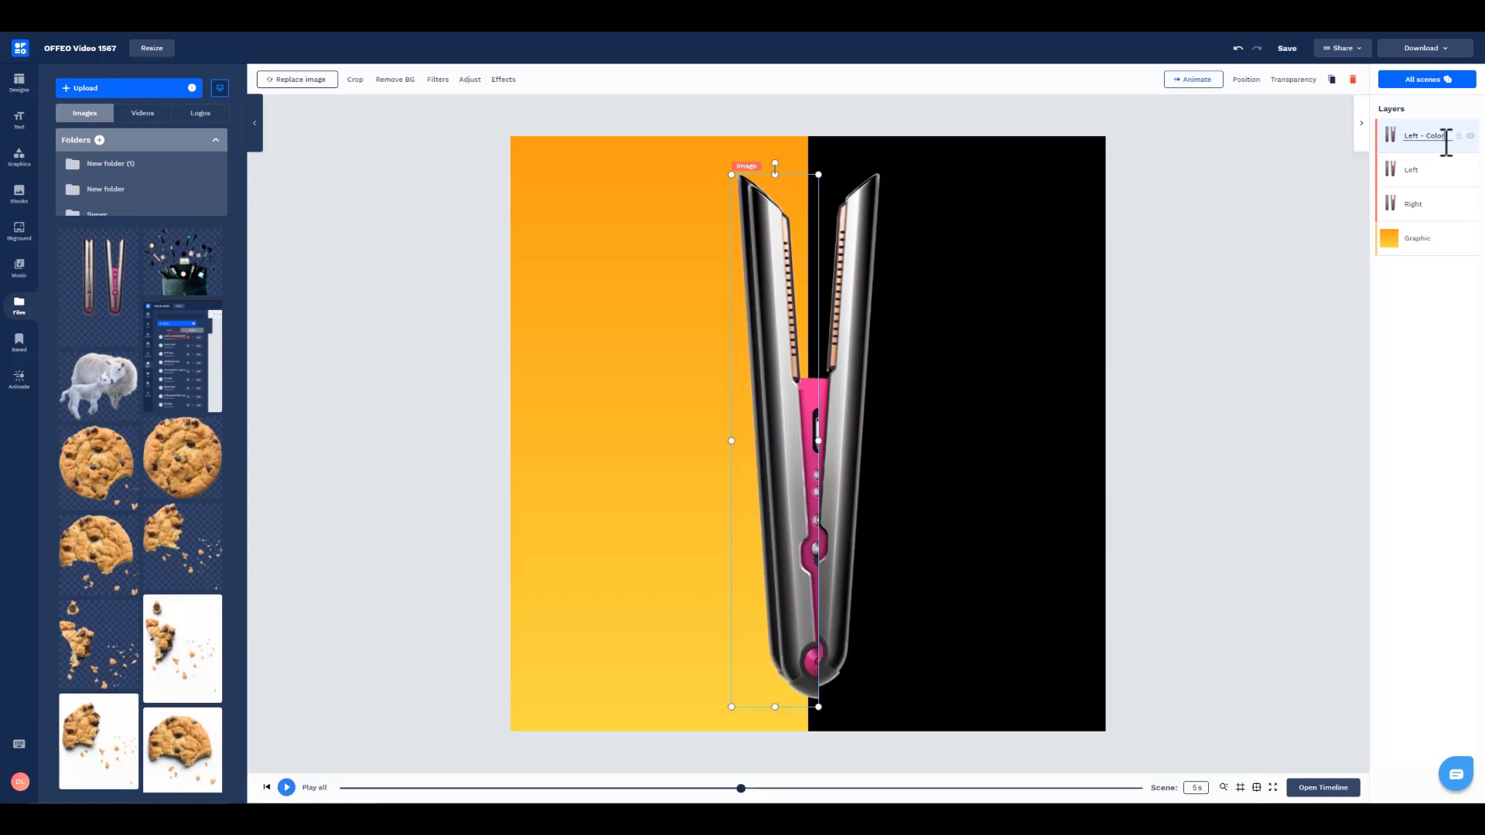
Step: Duplicate the Right layer and rename the copy "Right - Color"
{"action": "left_click", "coordinate": [1422, 201]}
{"action": "key", "text": "ctrl+d"}
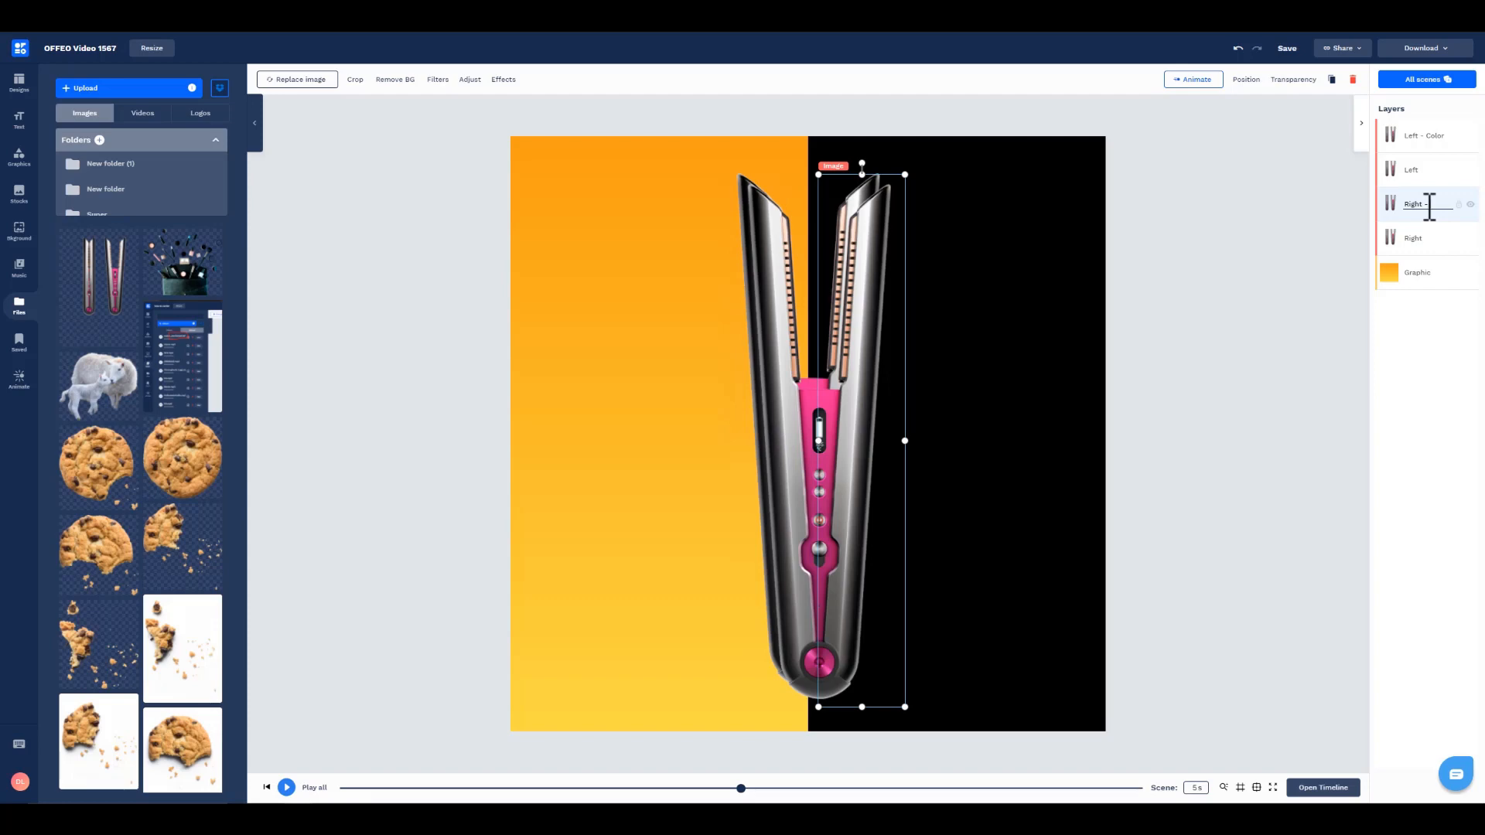
{"action": "left_click", "coordinate": [1233, 384]}
Step: Move the Left - Color and Right - Color copies together so they align exactly over the original halves
{"action": "left_click", "coordinate": [1423, 204]}
{"action": "left_click", "coordinate": [1426, 137], "text": "shift"}
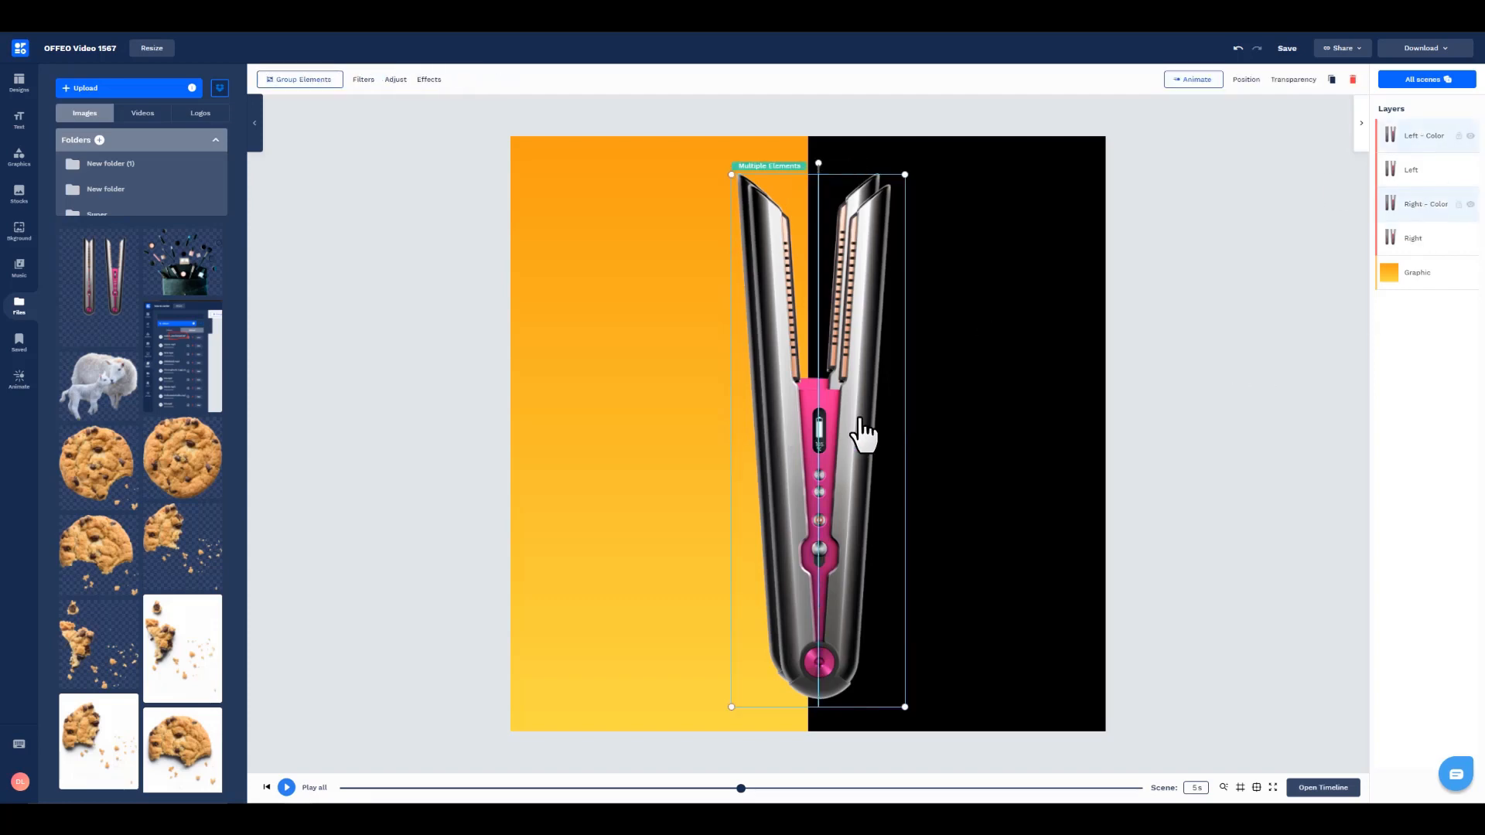
{"action": "left_click_drag", "start_coordinate": [861, 431], "coordinate": [847, 422]}
{"action": "left_click", "coordinate": [1167, 448]}
Step: Adjust the Left - Color image to tint 27, hue 39, contrast -100 and brightness 82 for a light orange
{"action": "left_click", "coordinate": [1426, 141]}
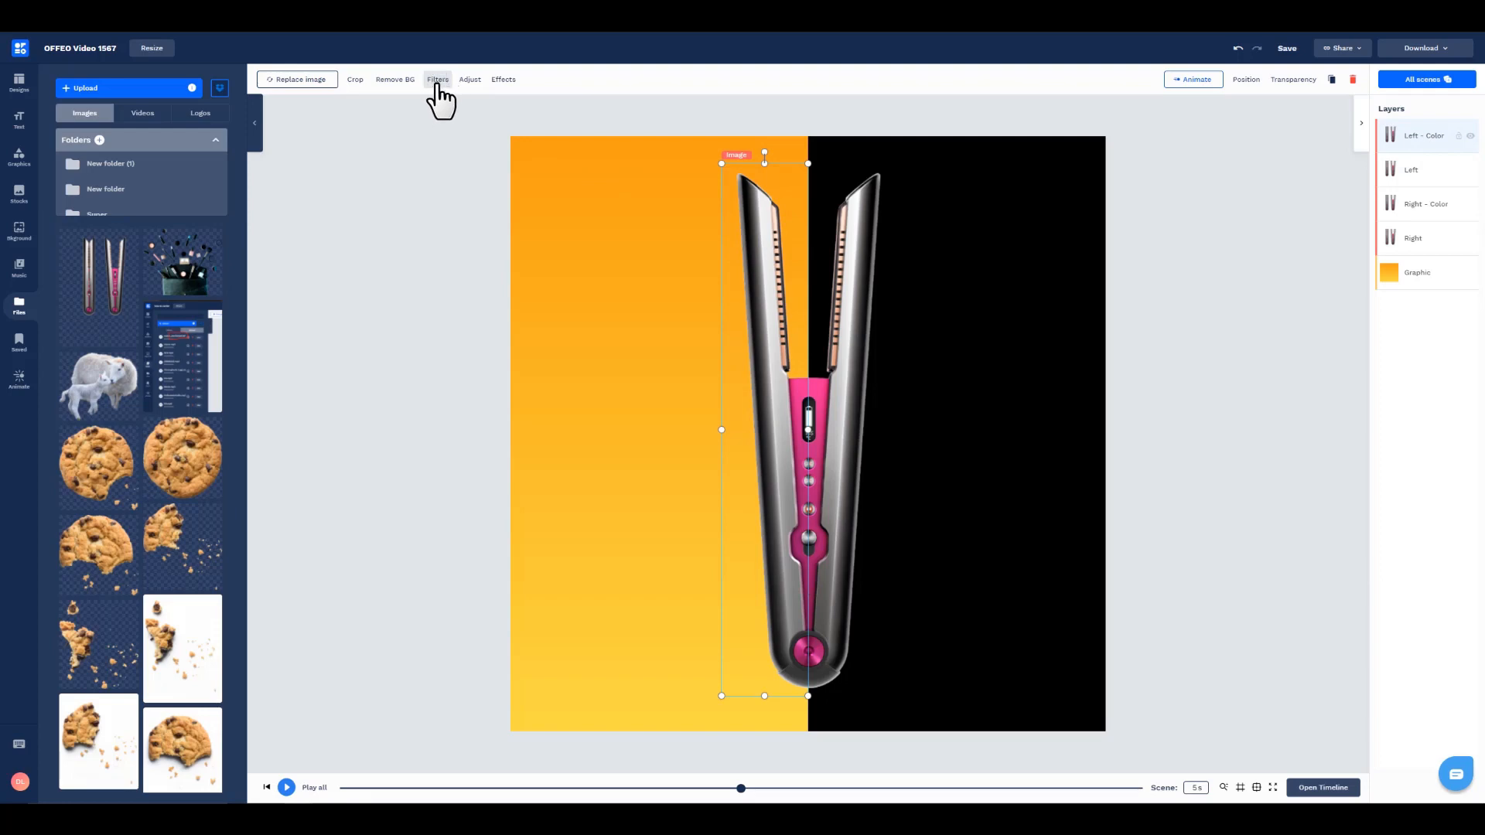
{"action": "left_click", "coordinate": [470, 80]}
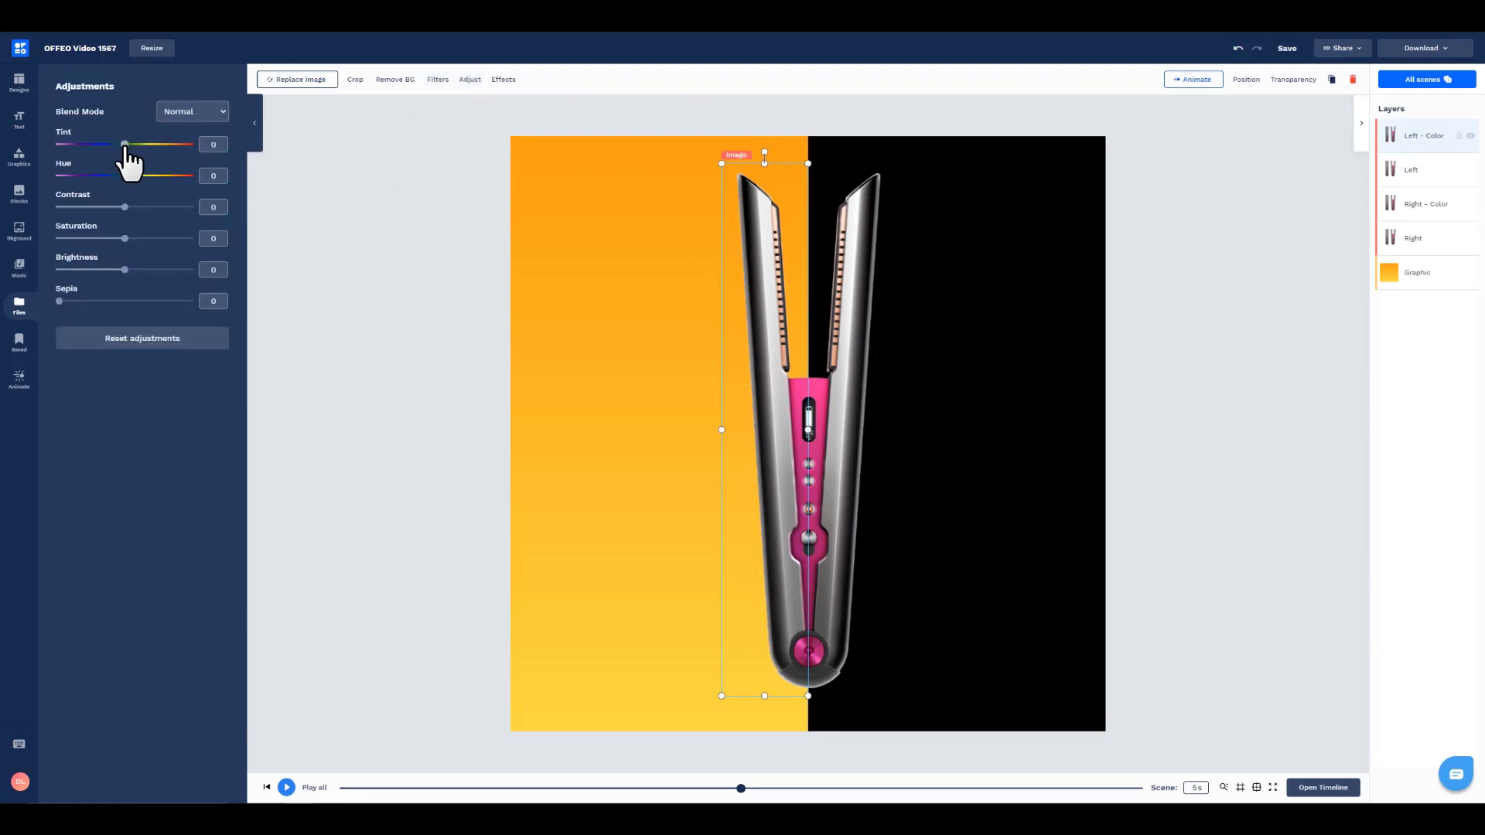
{"action": "left_click_drag", "start_coordinate": [126, 146], "coordinate": [151, 177]}
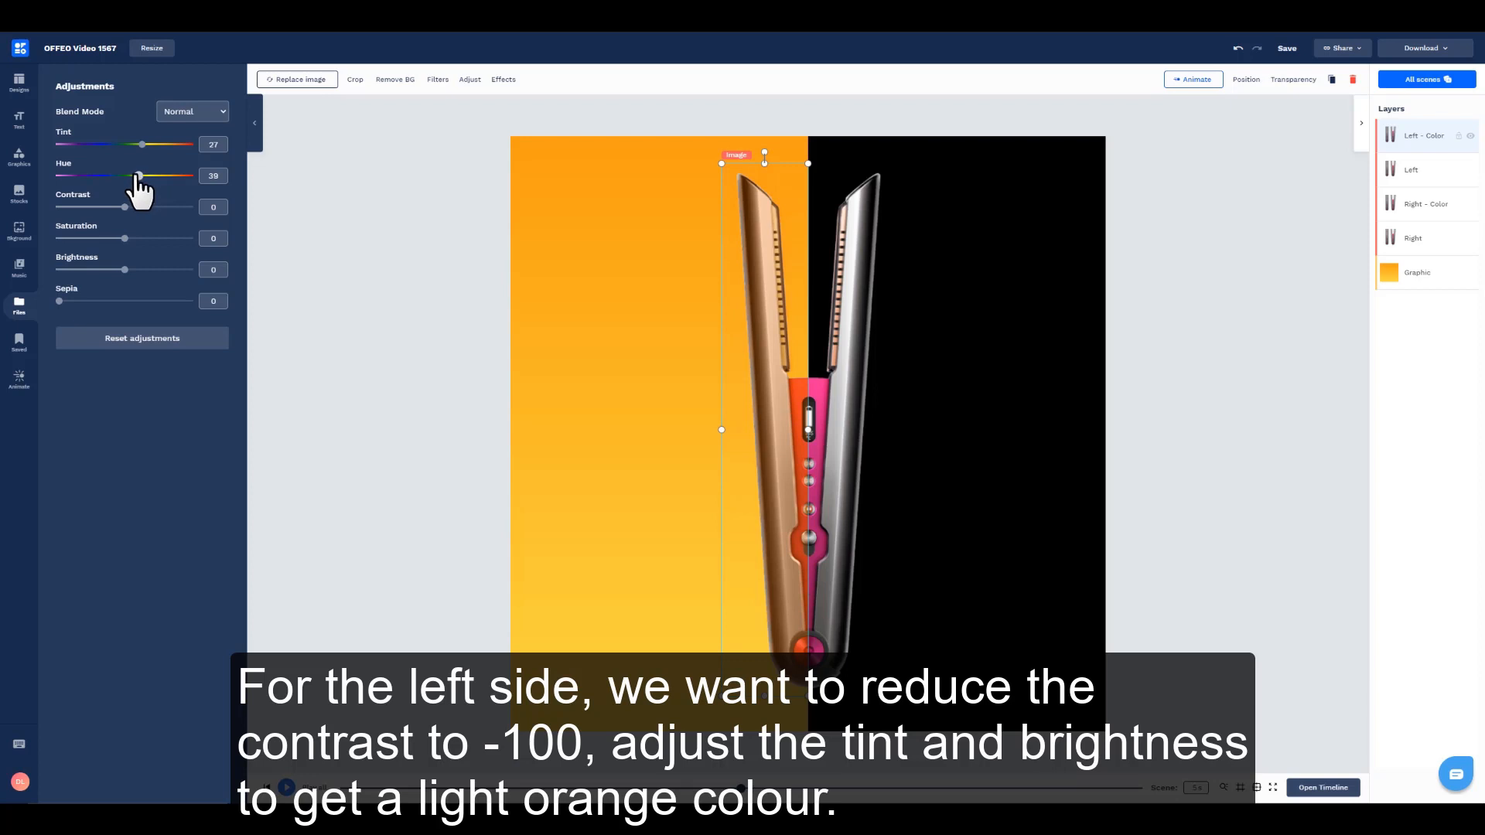
{"action": "left_click_drag", "start_coordinate": [124, 207], "coordinate": [59, 207]}
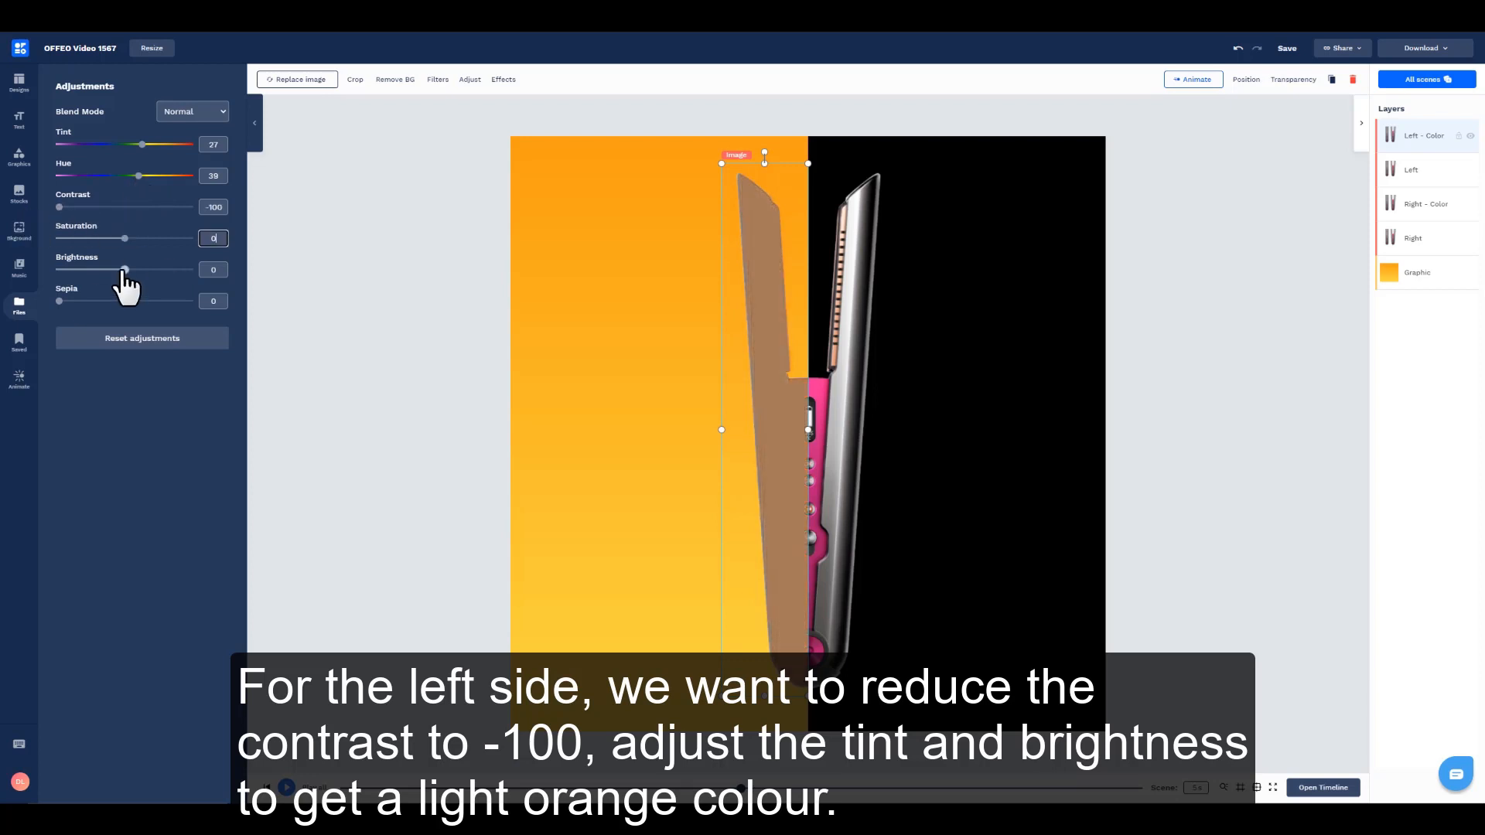
{"action": "left_click_drag", "start_coordinate": [124, 270], "coordinate": [178, 271]}
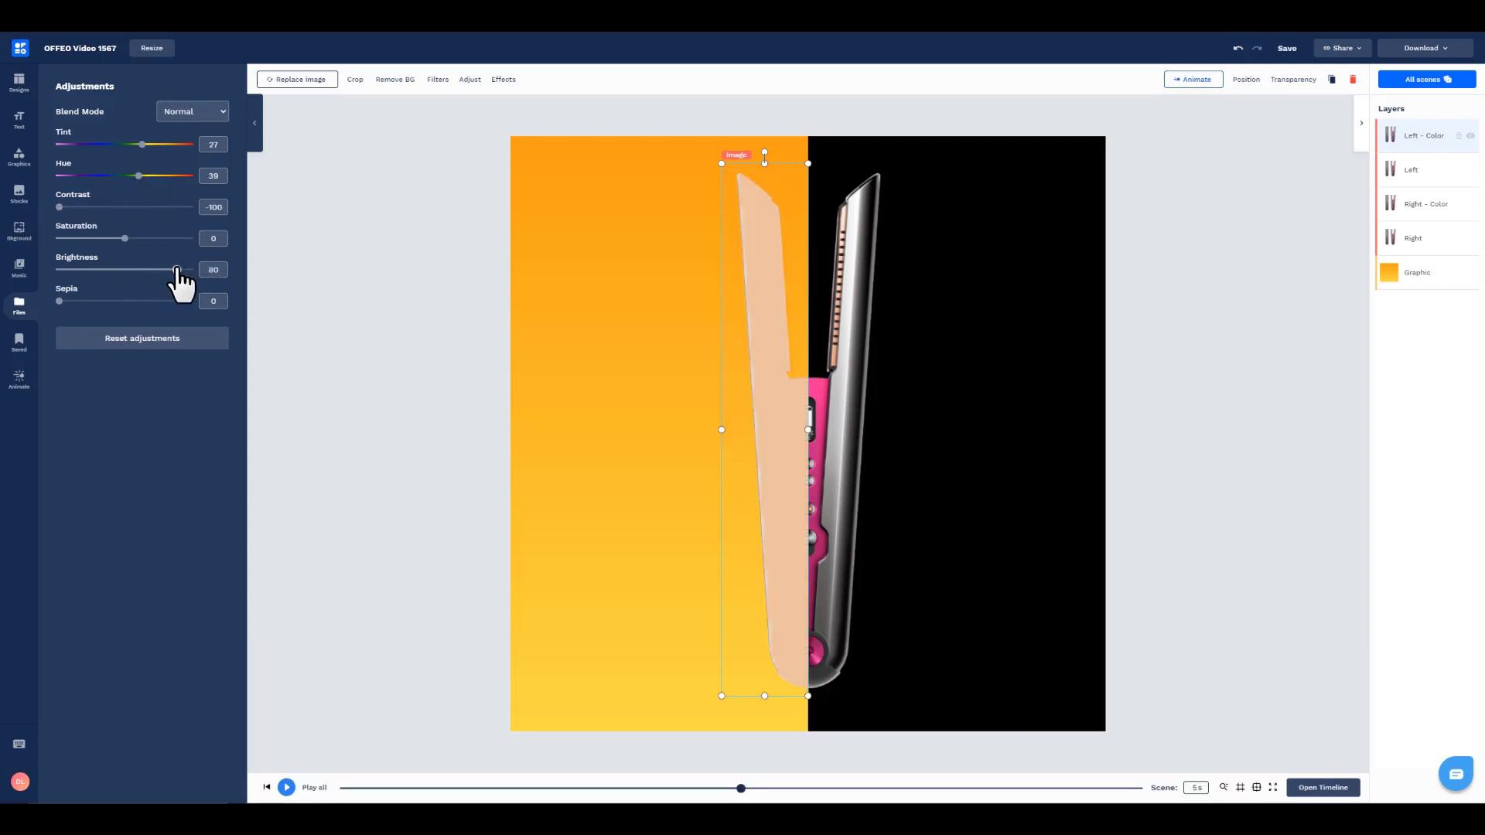
Step: Set the blend mode of the Left - Color image to Color Burn
{"action": "left_click", "coordinate": [386, 340]}
{"action": "left_click", "coordinate": [1423, 144]}
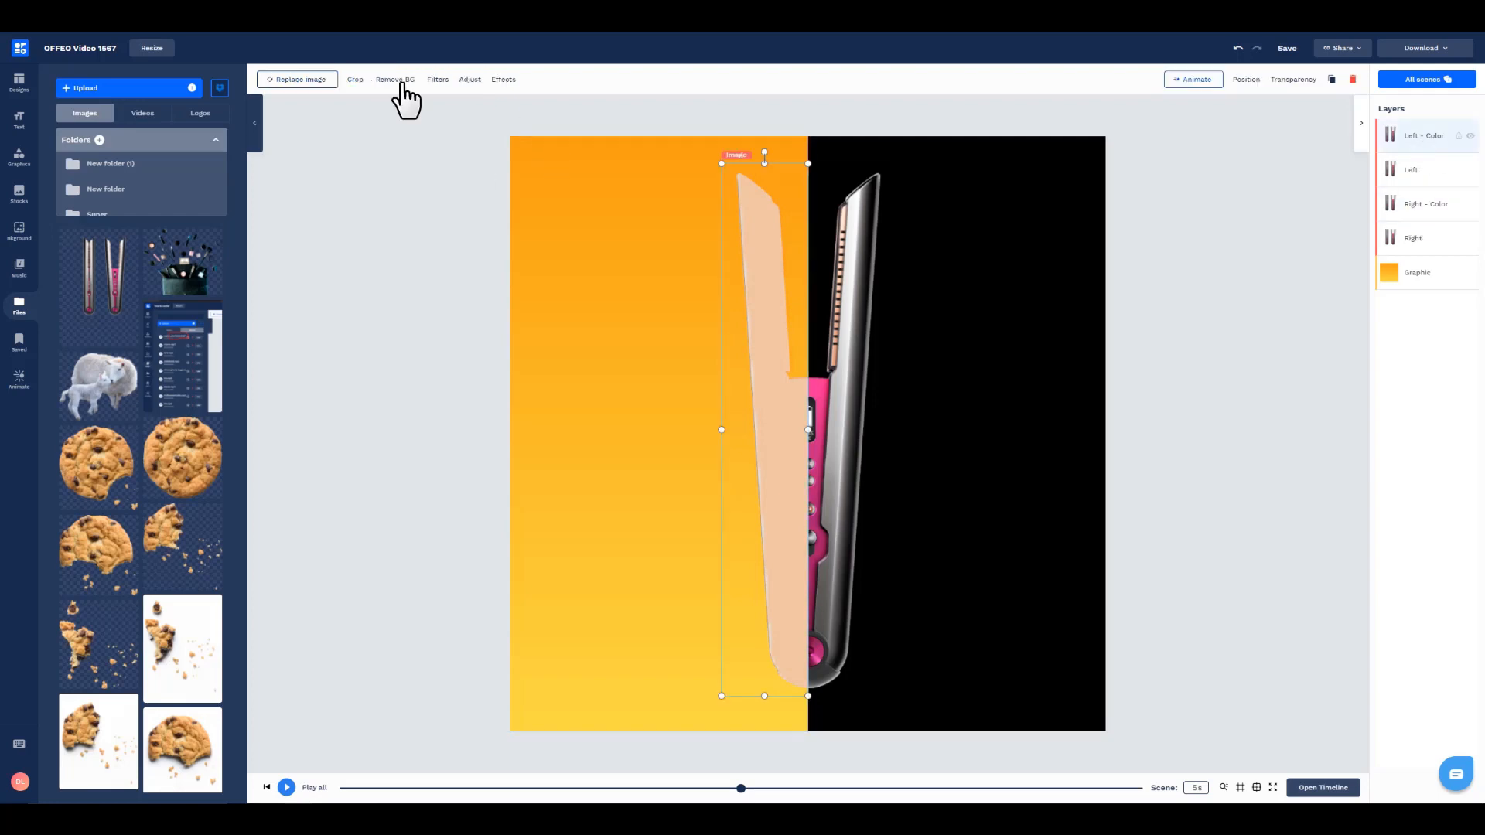
{"action": "left_click", "coordinate": [469, 80]}
{"action": "left_click", "coordinate": [191, 112]}
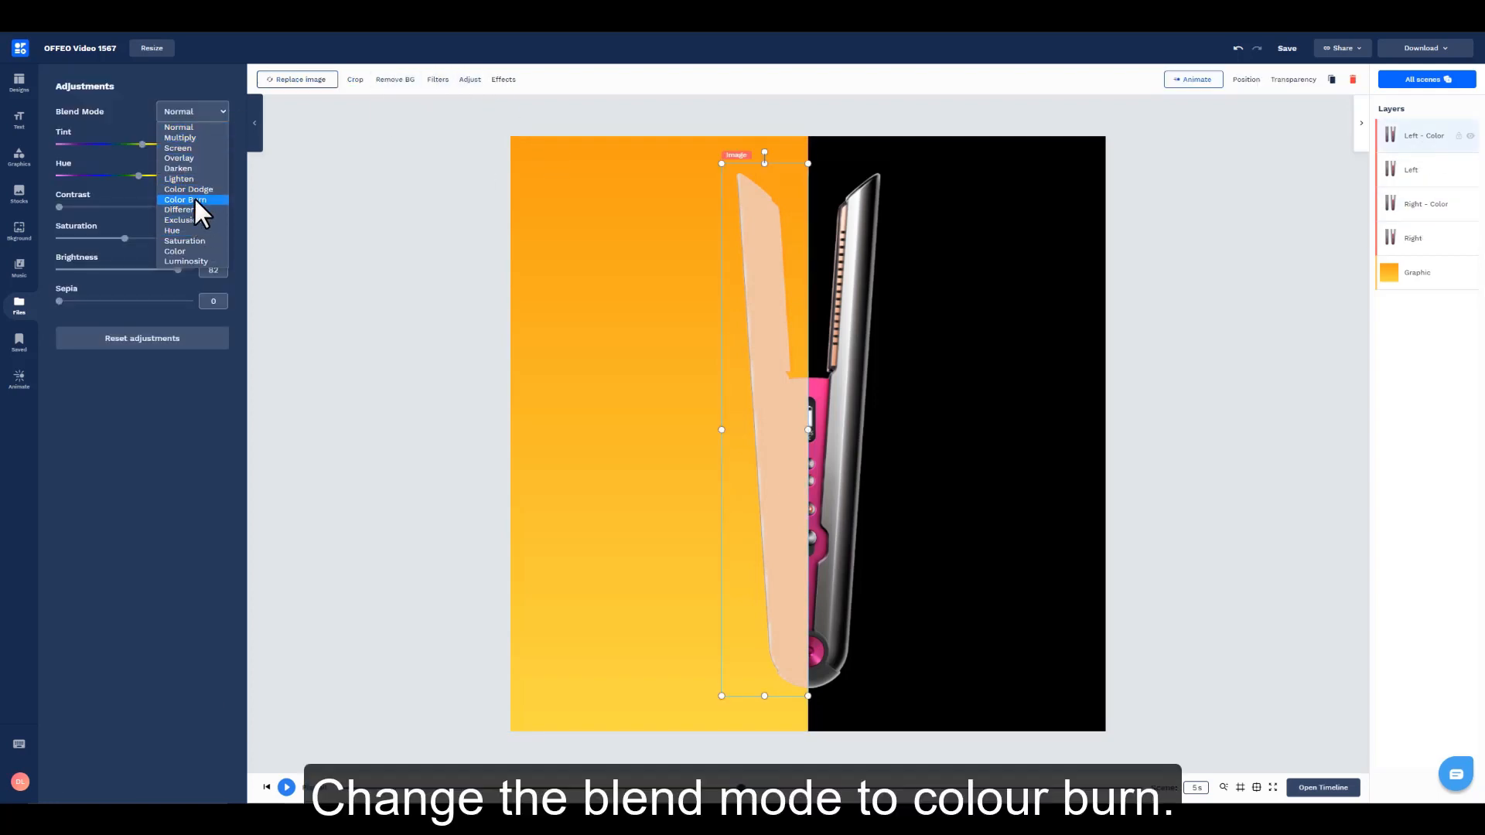
{"action": "left_click", "coordinate": [193, 200]}
Step: Adjust the Right - Color image to contrast -100, tint -74 and brightness 39 for a light purple
{"action": "left_click", "coordinate": [866, 437]}
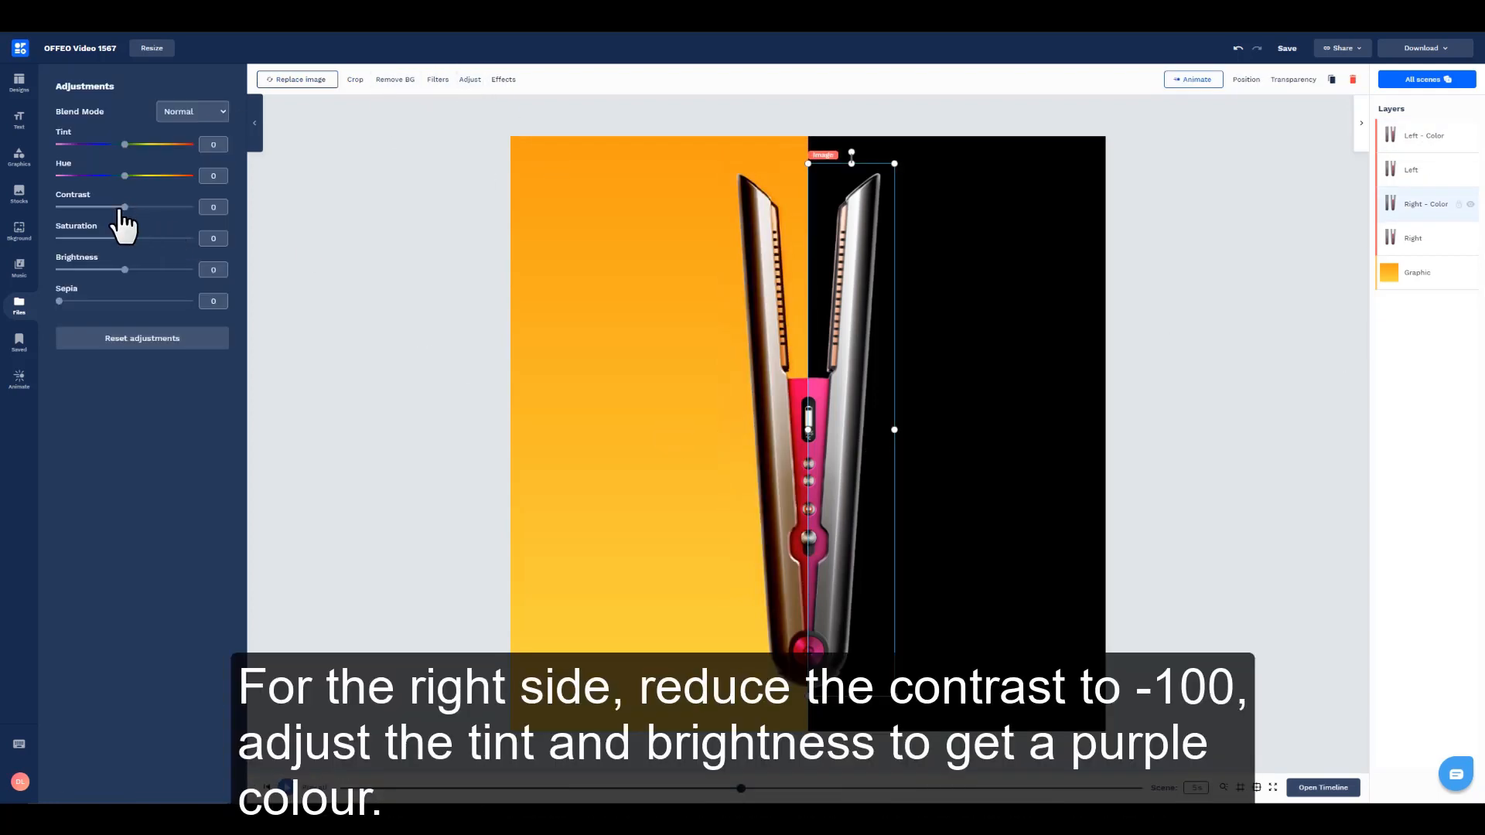
{"action": "left_click_drag", "start_coordinate": [126, 216], "coordinate": [10, 216]}
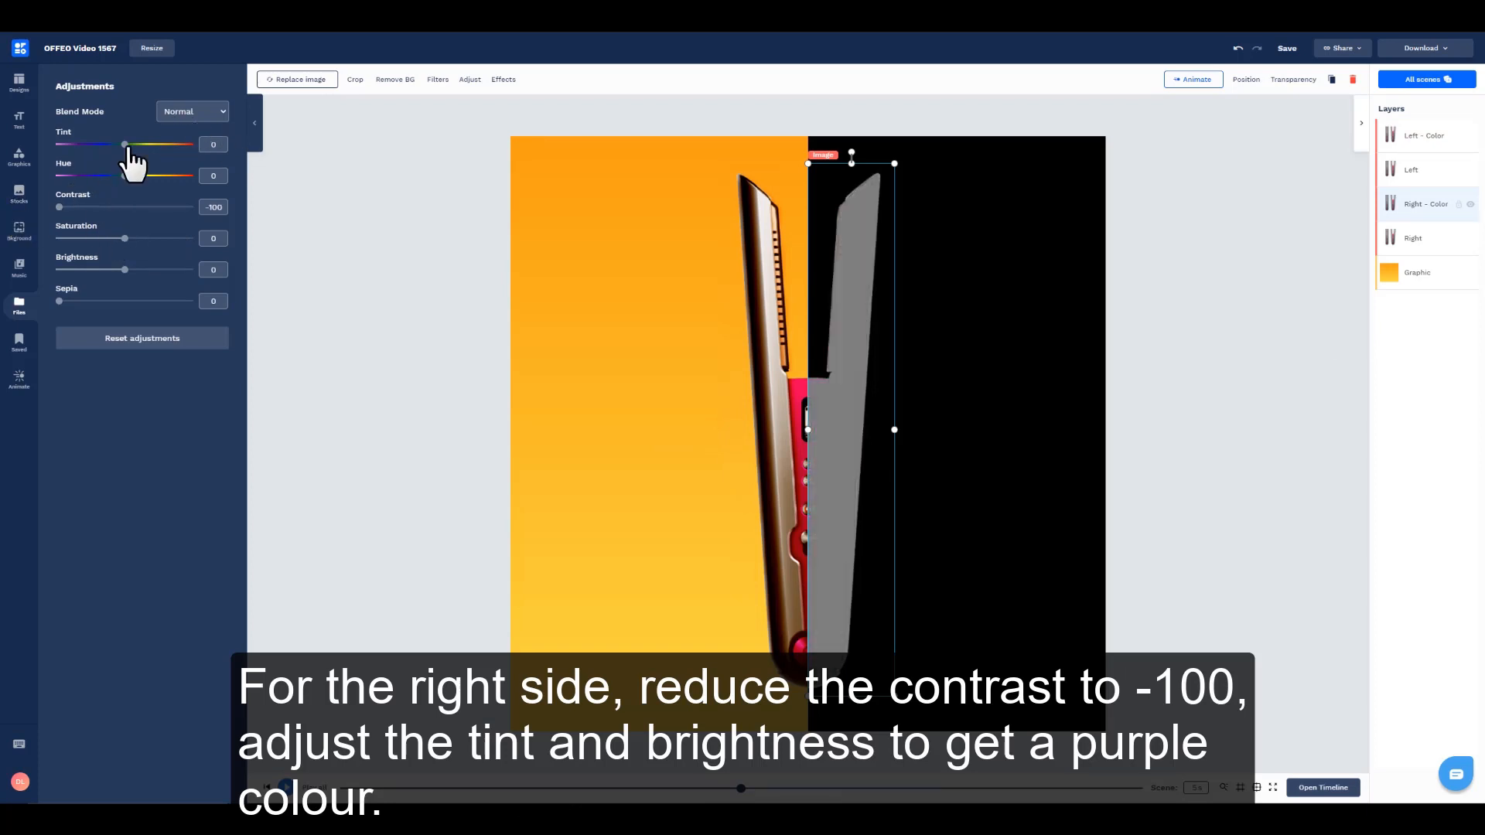
{"action": "left_click_drag", "start_coordinate": [122, 150], "coordinate": [83, 152]}
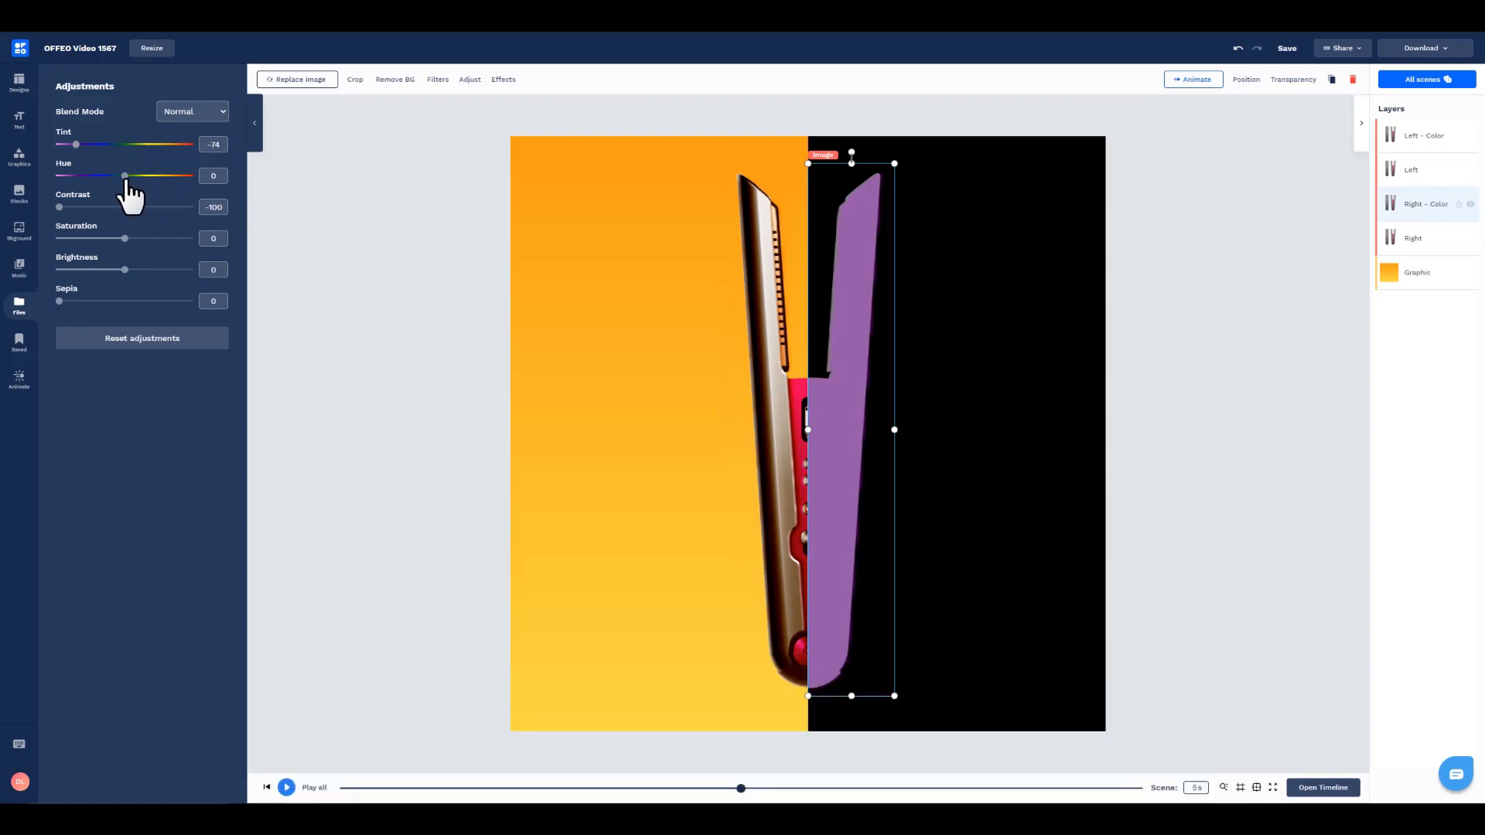
{"action": "left_click_drag", "start_coordinate": [124, 270], "coordinate": [153, 269]}
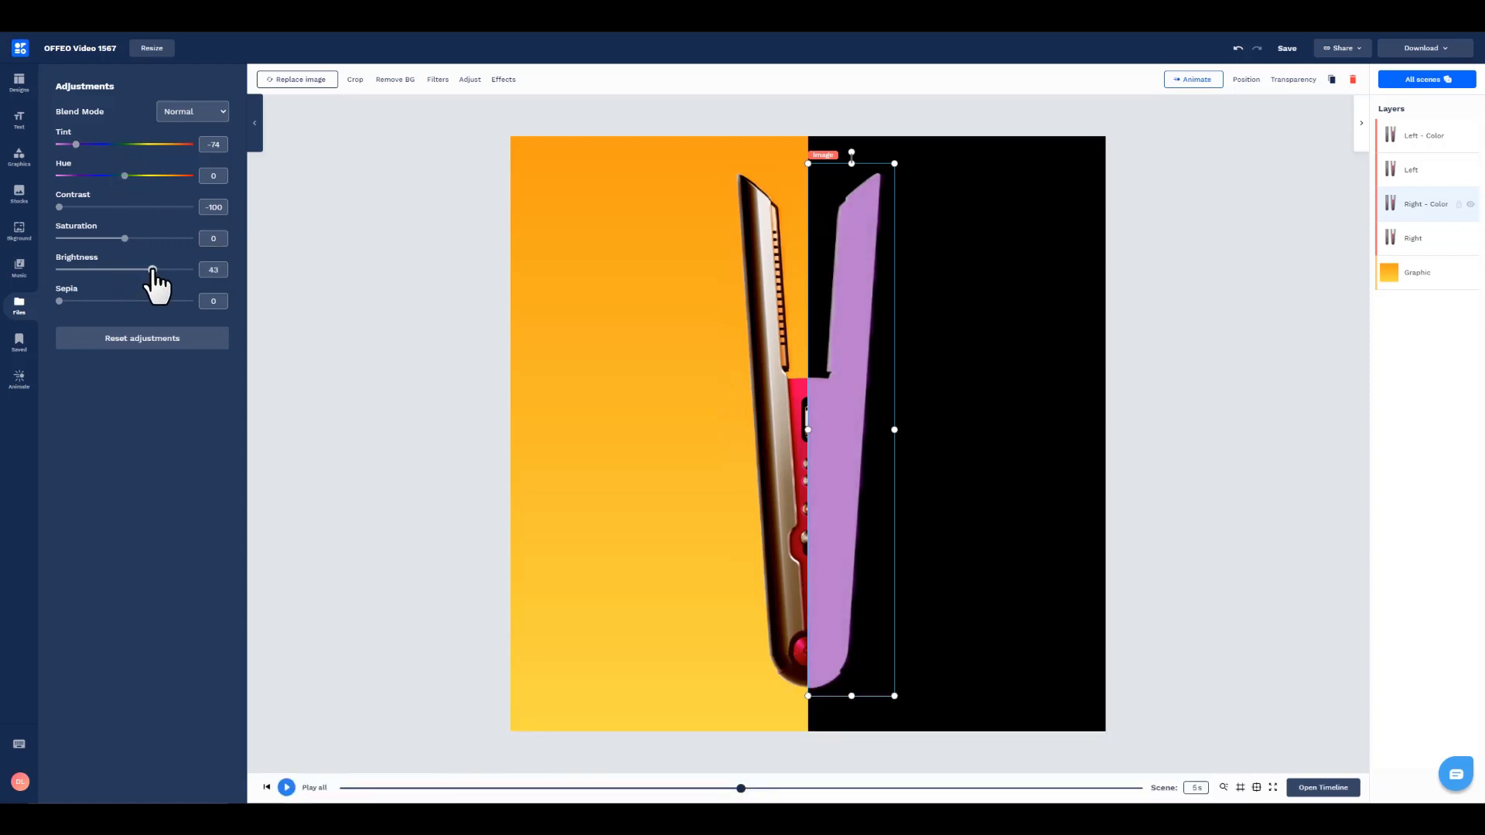
{"action": "left_click", "coordinate": [382, 452]}
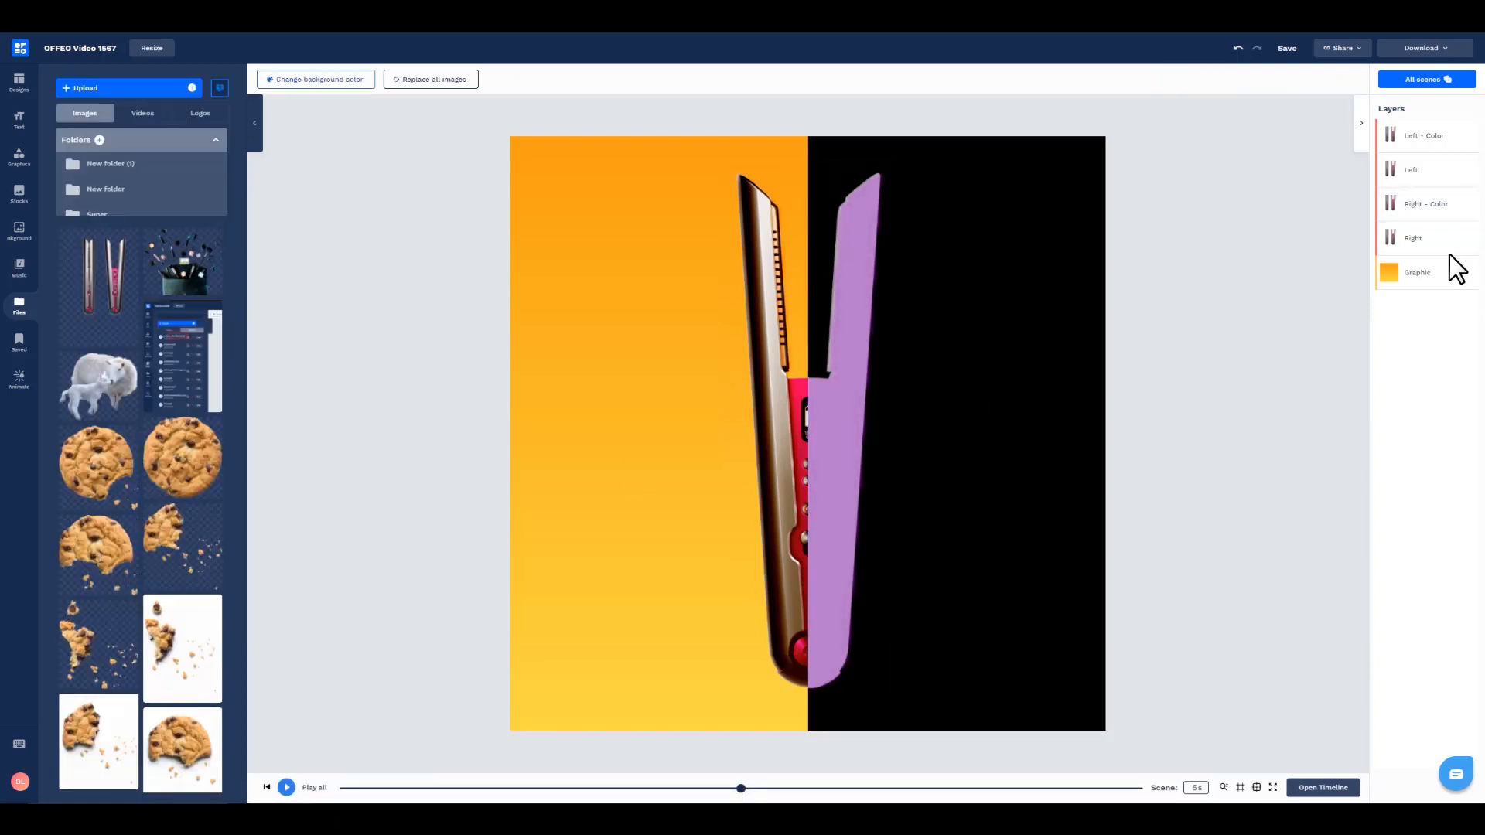
Step: Set the blend mode of the Right - Color image to Color Burn
{"action": "left_click", "coordinate": [1431, 206]}
{"action": "left_click", "coordinate": [469, 80]}
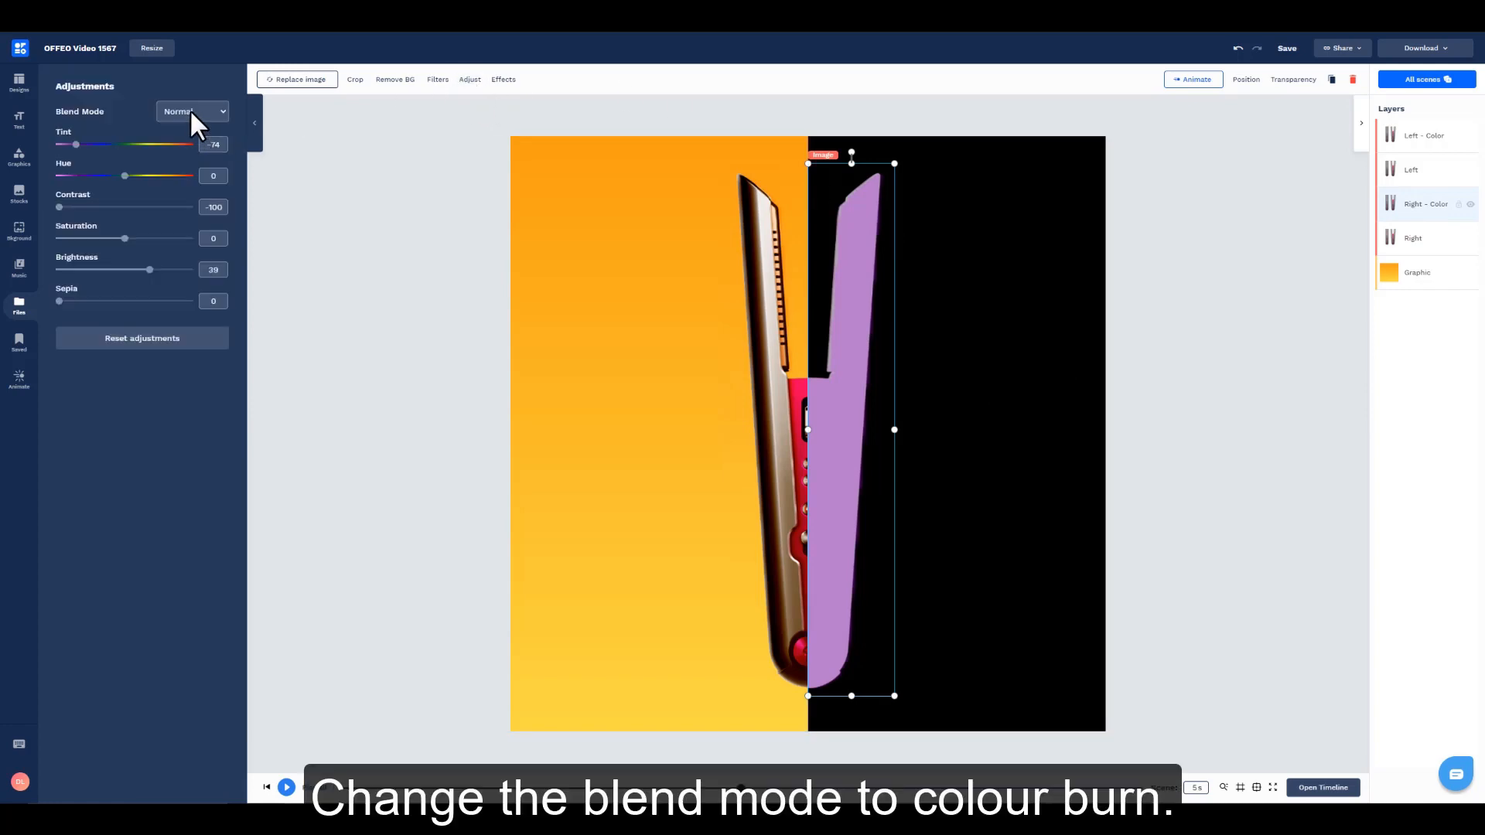
{"action": "left_click", "coordinate": [192, 112]}
{"action": "left_click", "coordinate": [193, 239]}
{"action": "left_click", "coordinate": [1217, 420]}
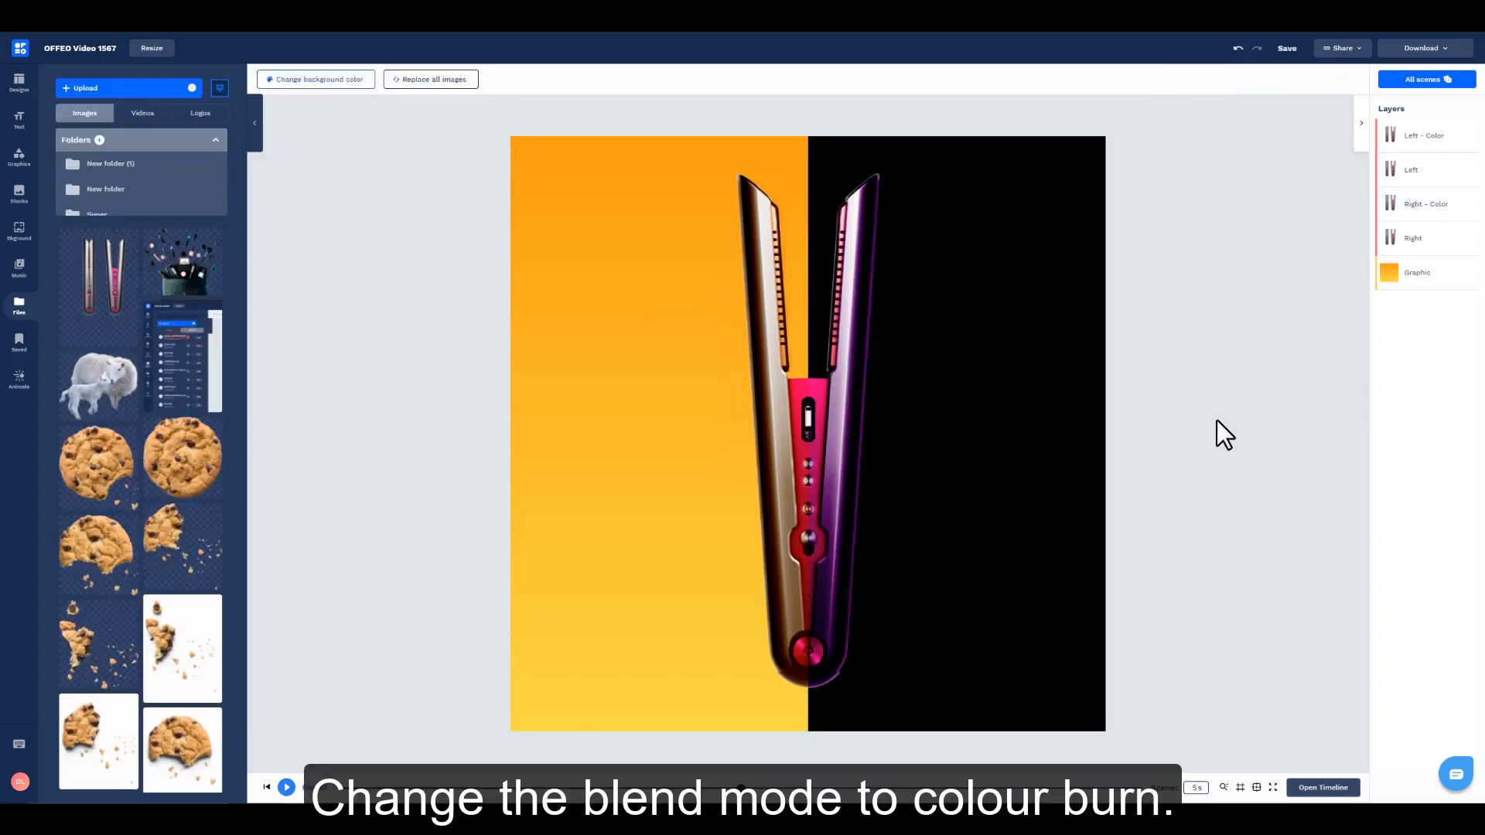
Step: Set the saturation of the original Left image to -28
{"action": "left_click", "coordinate": [1412, 238]}
{"action": "left_click", "coordinate": [1430, 170]}
{"action": "left_click", "coordinate": [469, 79]}
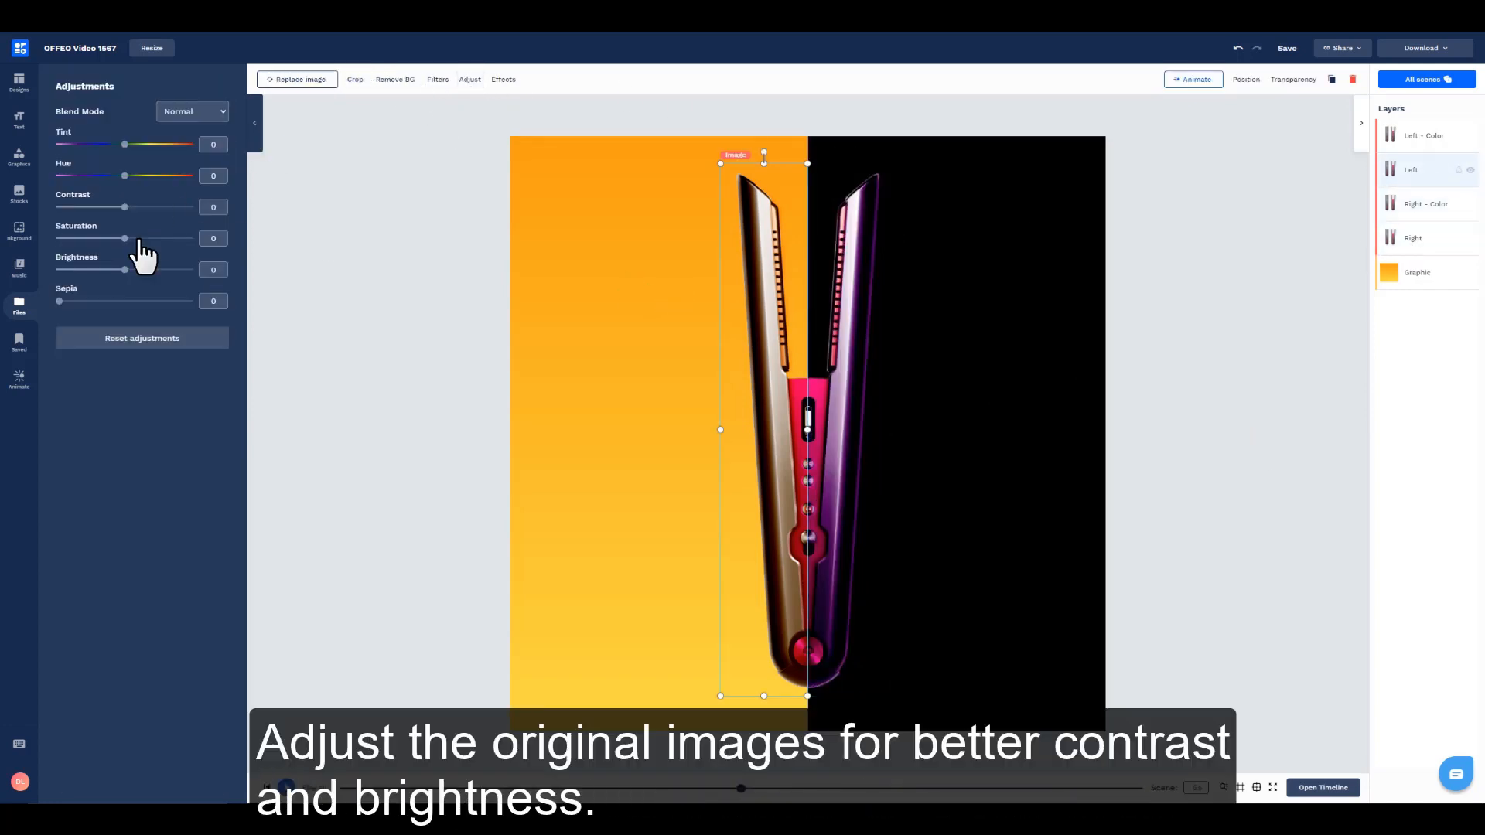
{"action": "left_click_drag", "start_coordinate": [124, 238], "coordinate": [110, 238]}
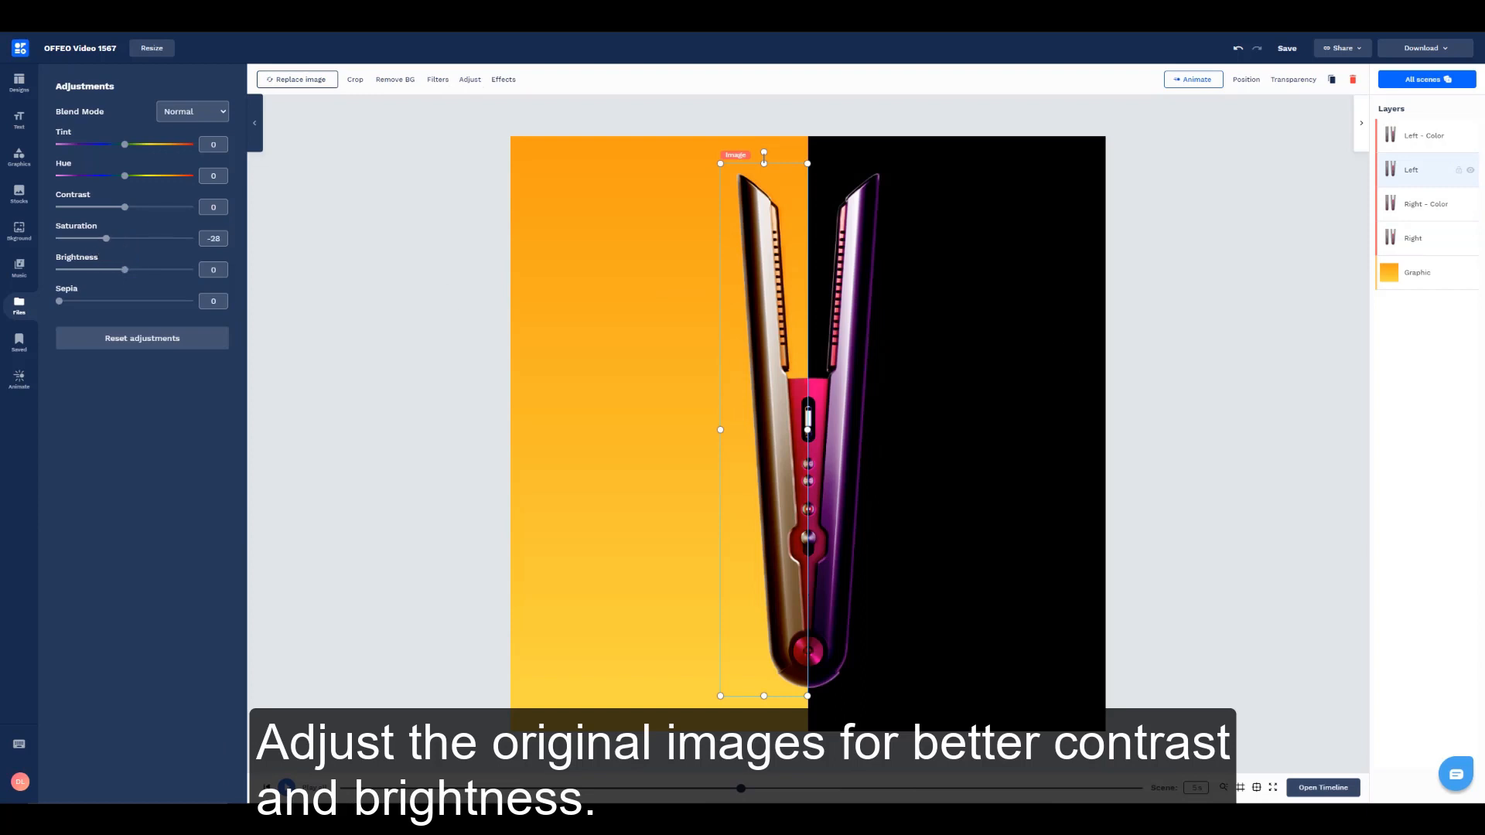
Step: Set the saturation of the original Right image to -44 and its brightness to 18
{"action": "left_click", "coordinate": [842, 196]}
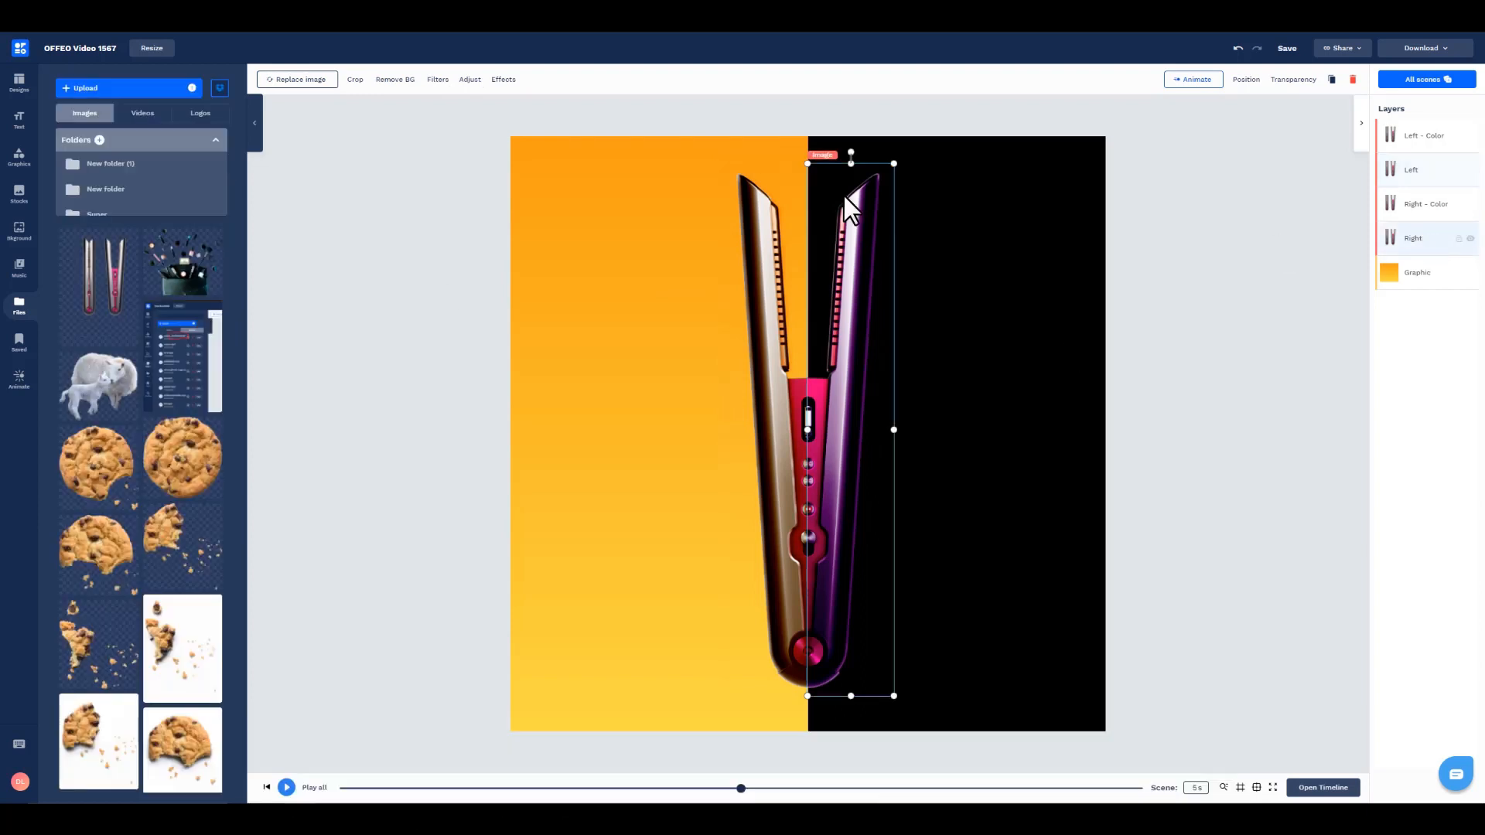
{"action": "left_click", "coordinate": [463, 82]}
{"action": "left_click_drag", "start_coordinate": [122, 238], "coordinate": [93, 239]}
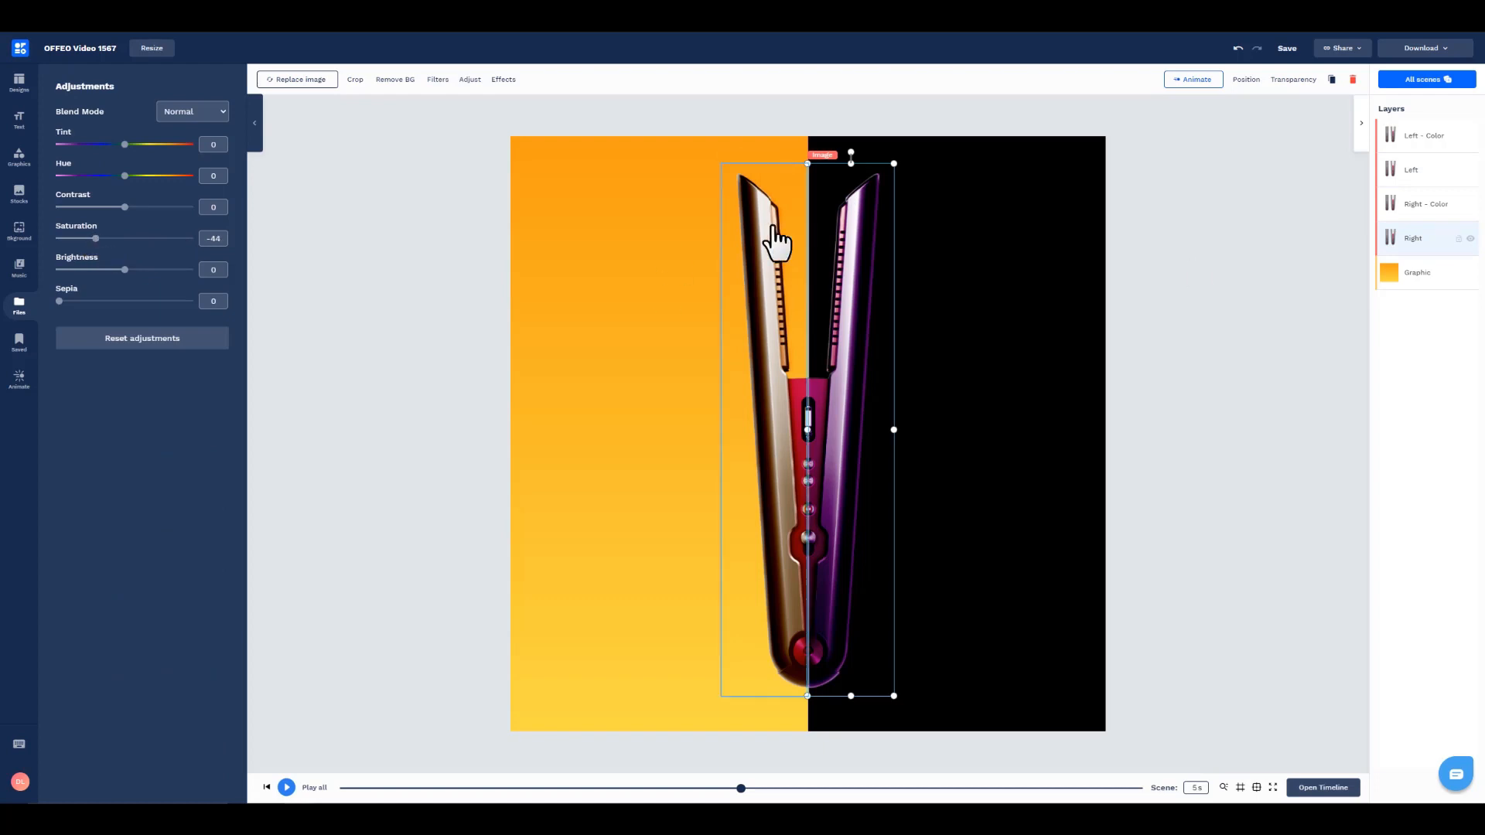
{"action": "left_click_drag", "start_coordinate": [125, 271], "coordinate": [133, 270]}
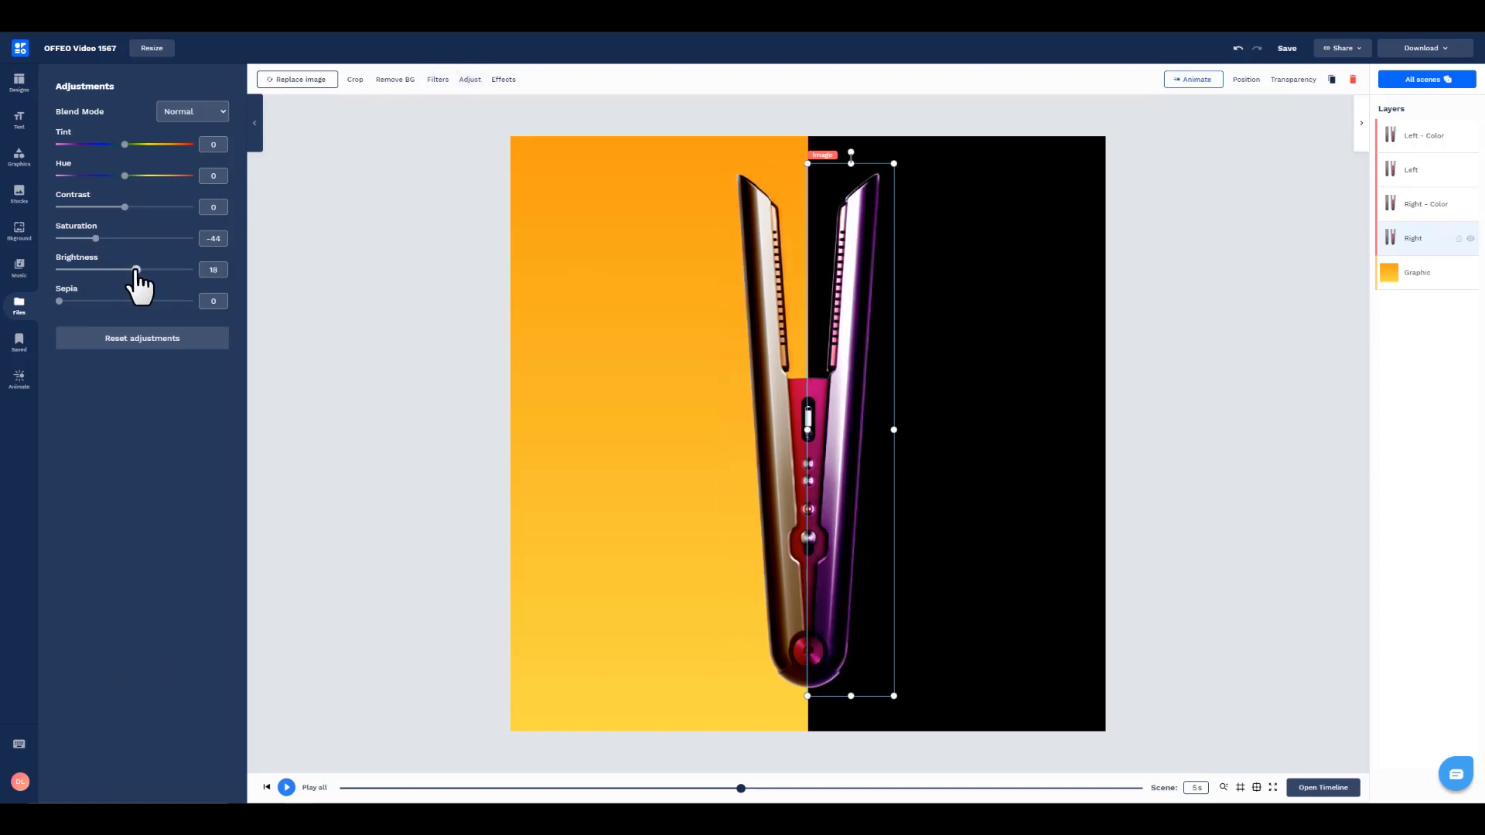
Step: Raise the brightness of the original Left image slightly, to about 4
{"action": "left_click", "coordinate": [1414, 171]}
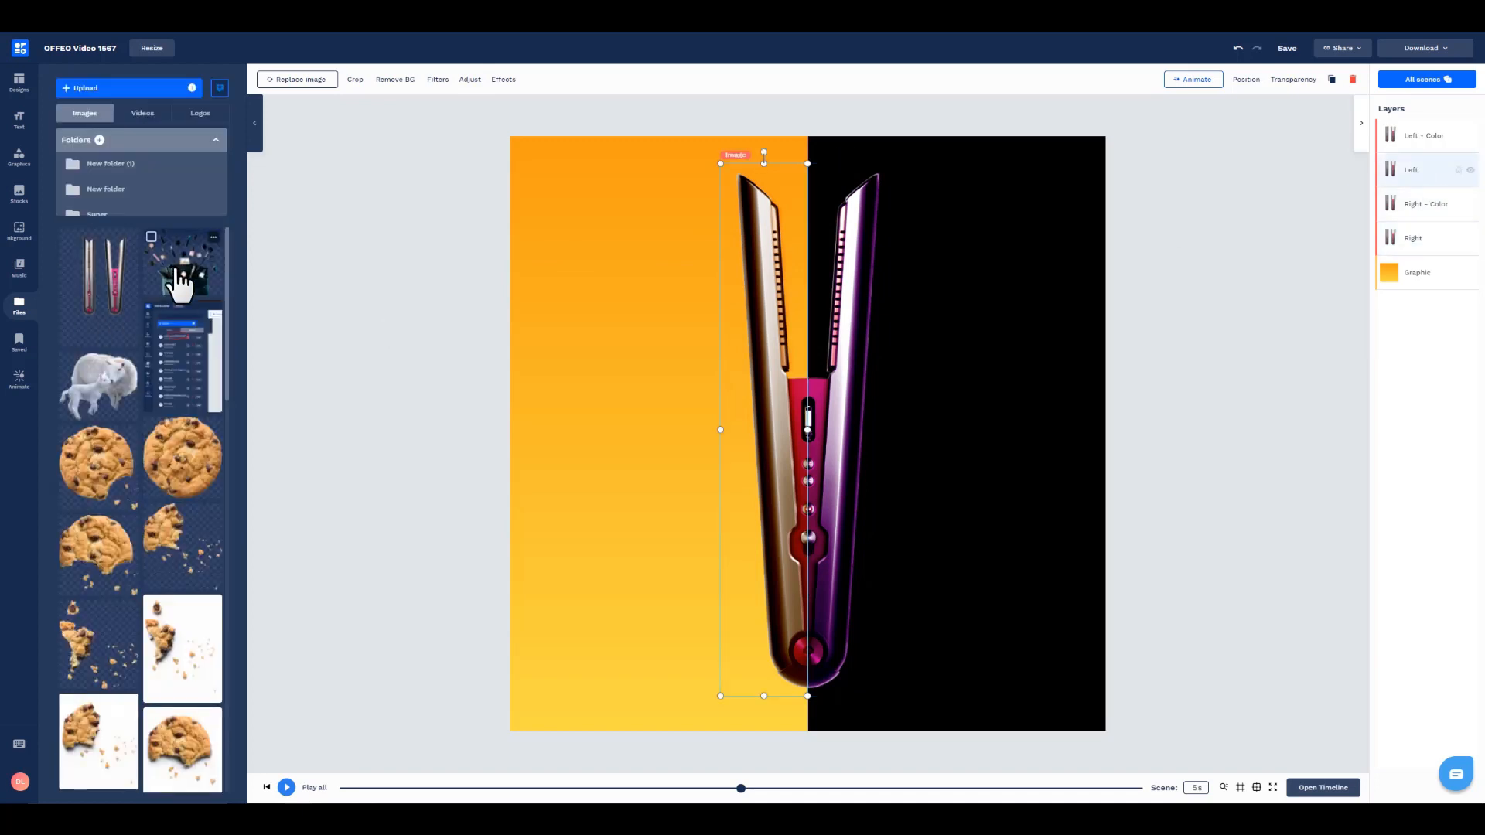
{"action": "left_click", "coordinate": [470, 79]}
{"action": "left_click_drag", "start_coordinate": [130, 271], "coordinate": [130, 271]}
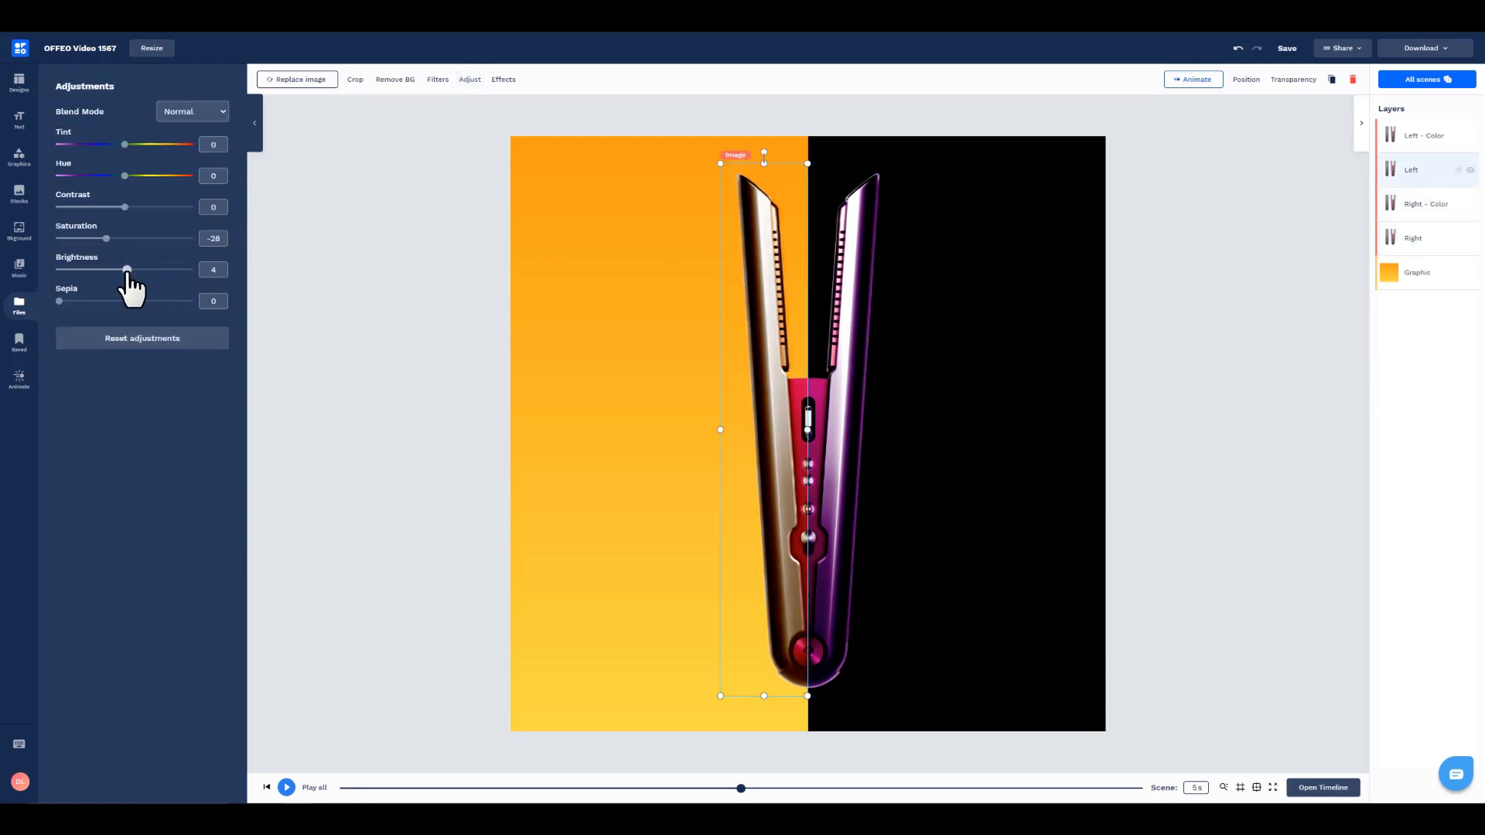
{"action": "left_click", "coordinate": [441, 392]}
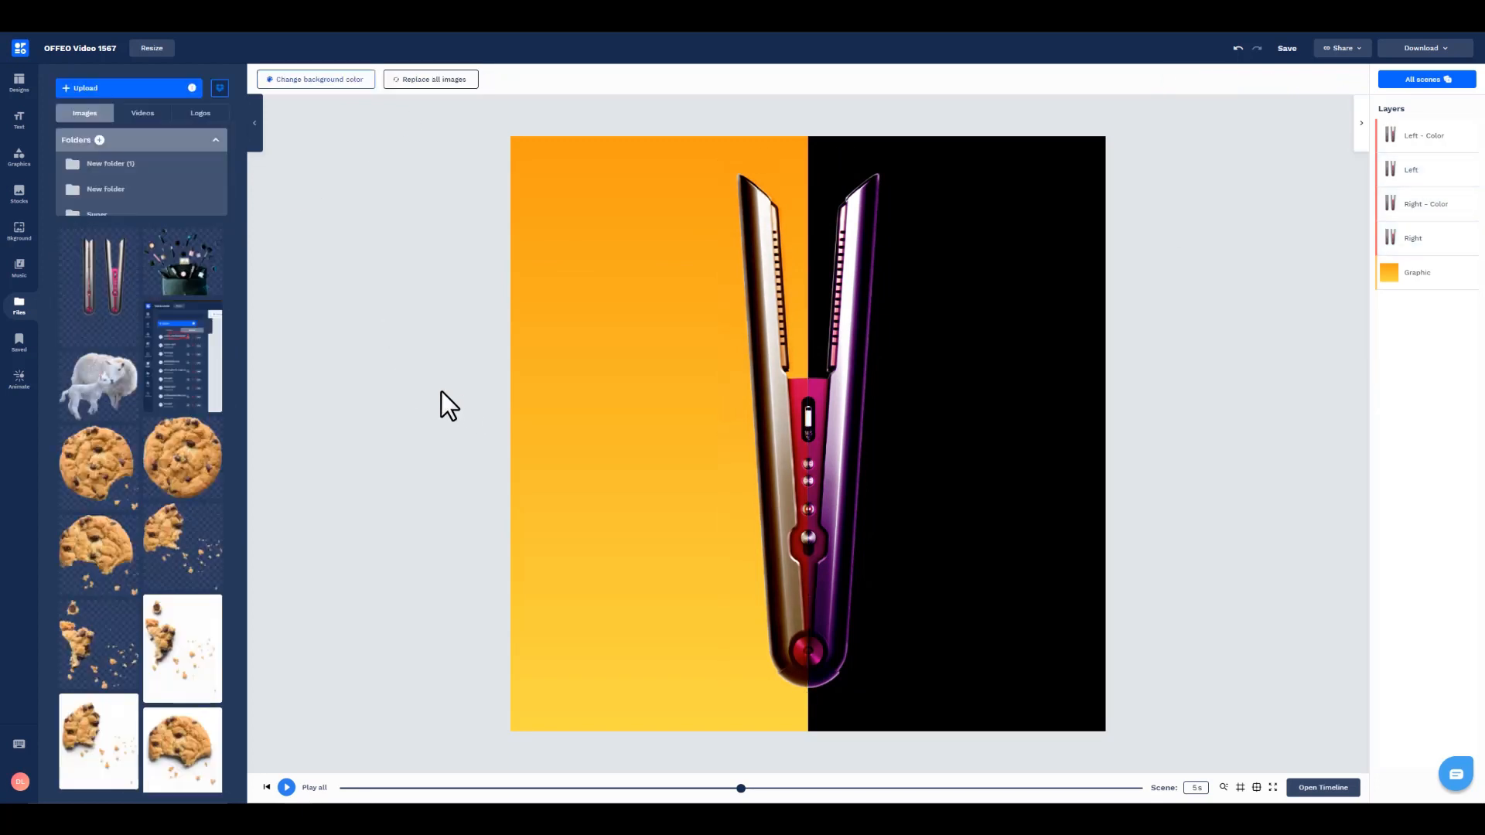
Step: Add a heading to the design and replace its placeholder text with "NEW LOOK FOR"
{"action": "left_click", "coordinate": [19, 120]}
{"action": "left_click", "coordinate": [172, 95]}
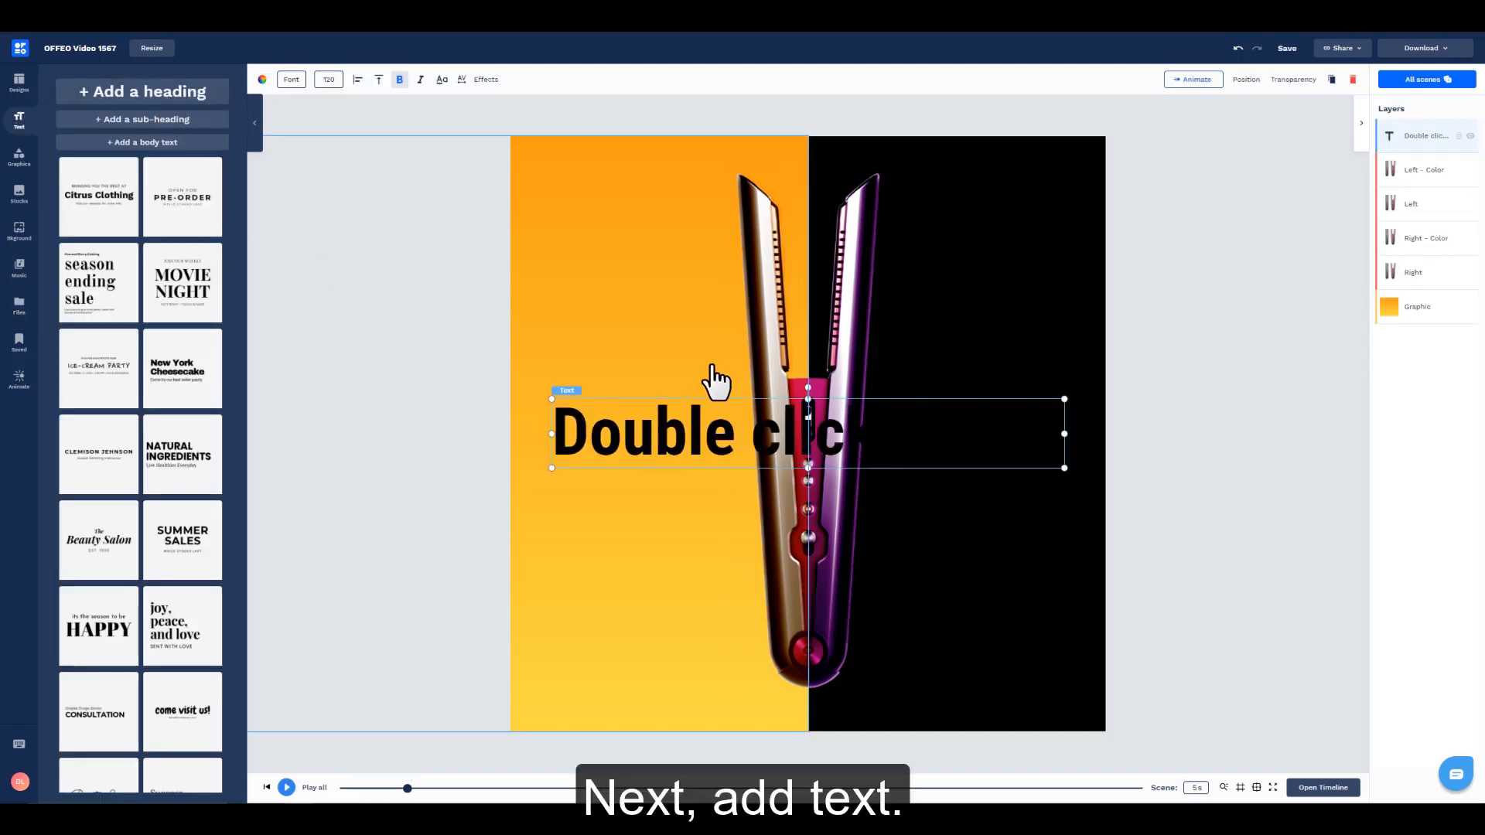
{"action": "double_click", "coordinate": [720, 456]}
{"action": "type", "text": "NEW LOOK"}
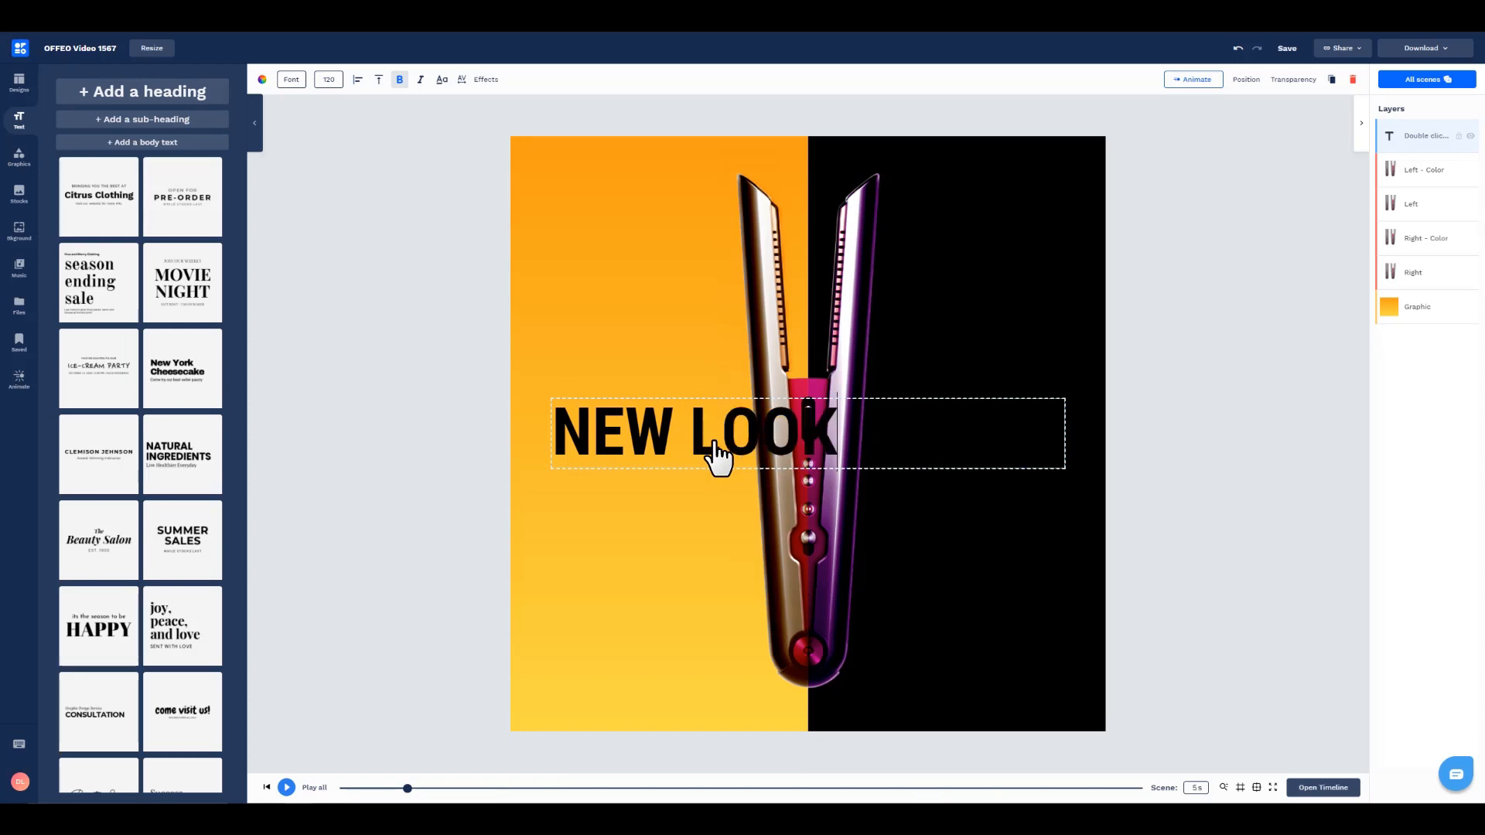
Step: Make the "NEW LOOK FOR" heading white and non-bold, and shrink it to fit on the orange half beside the straightener
{"action": "left_click", "coordinate": [713, 445]}
{"action": "left_click", "coordinate": [262, 80]}
{"action": "left_click", "coordinate": [176, 211]}
{"action": "left_click_drag", "start_coordinate": [1064, 468], "coordinate": [734, 425]}
{"action": "left_click_drag", "start_coordinate": [657, 408], "coordinate": [740, 439]}
{"action": "left_click", "coordinate": [399, 79]}
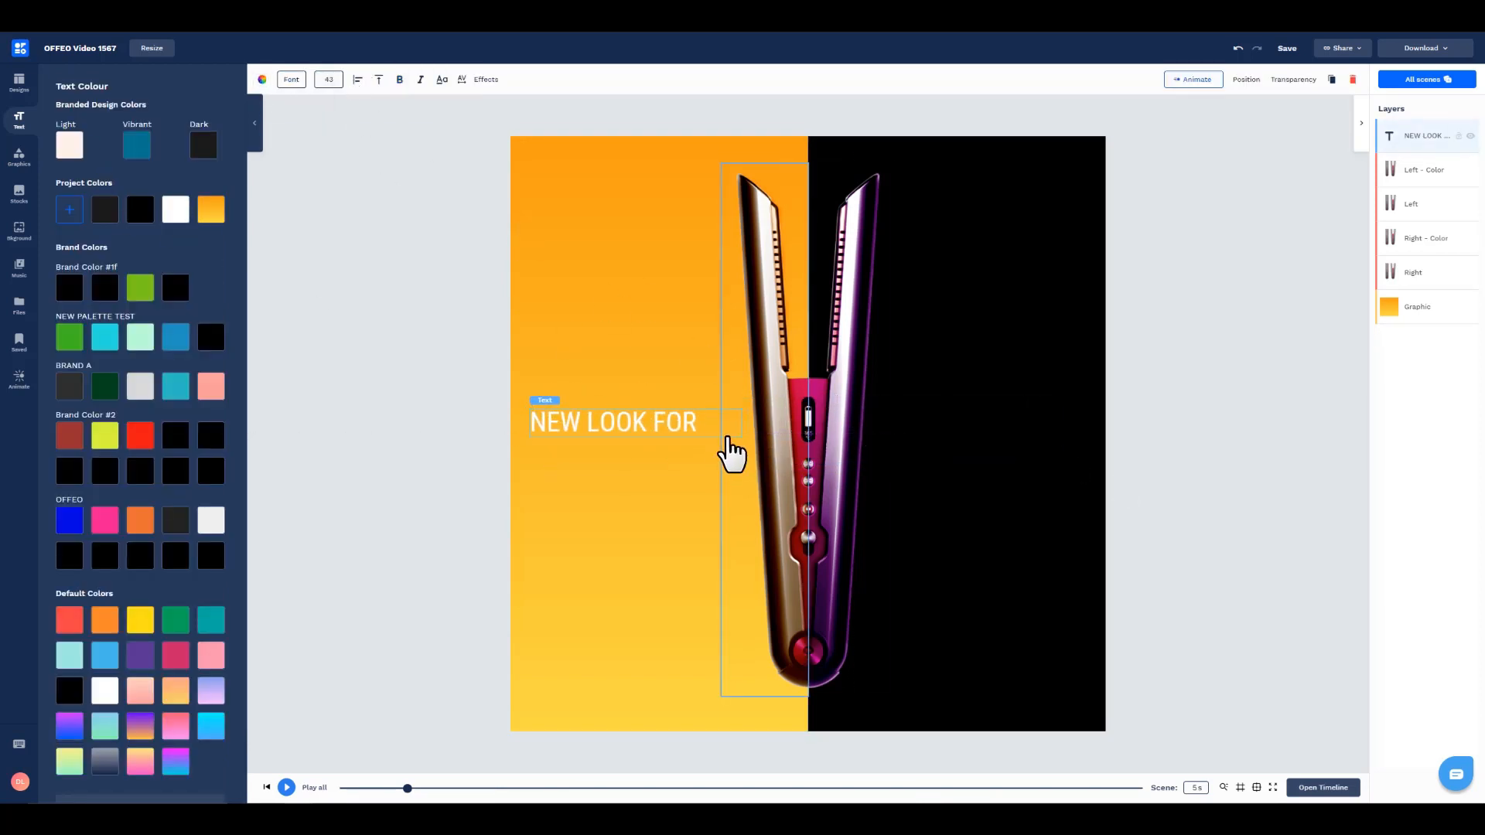
Step: Change the "NEW LOOK FOR" heading's font to Roboto and centre the text in a slightly narrower box
{"action": "left_click", "coordinate": [292, 80]}
{"action": "left_click", "coordinate": [139, 109]}
{"action": "type", "text": "robo"}
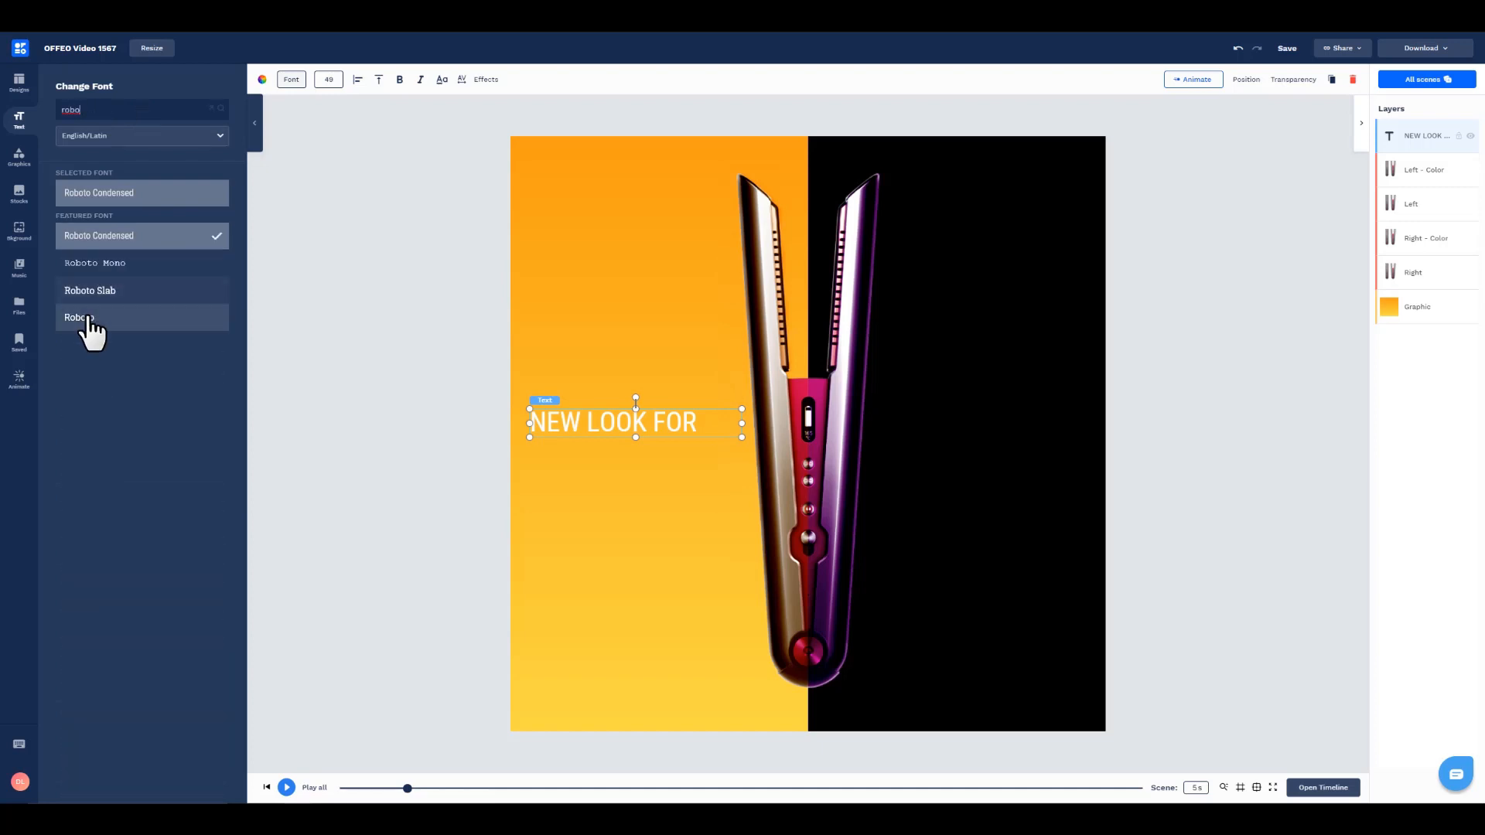
{"action": "left_click", "coordinate": [86, 317]}
{"action": "left_click_drag", "start_coordinate": [741, 425], "coordinate": [729, 425]}
{"action": "left_click", "coordinate": [358, 80]}
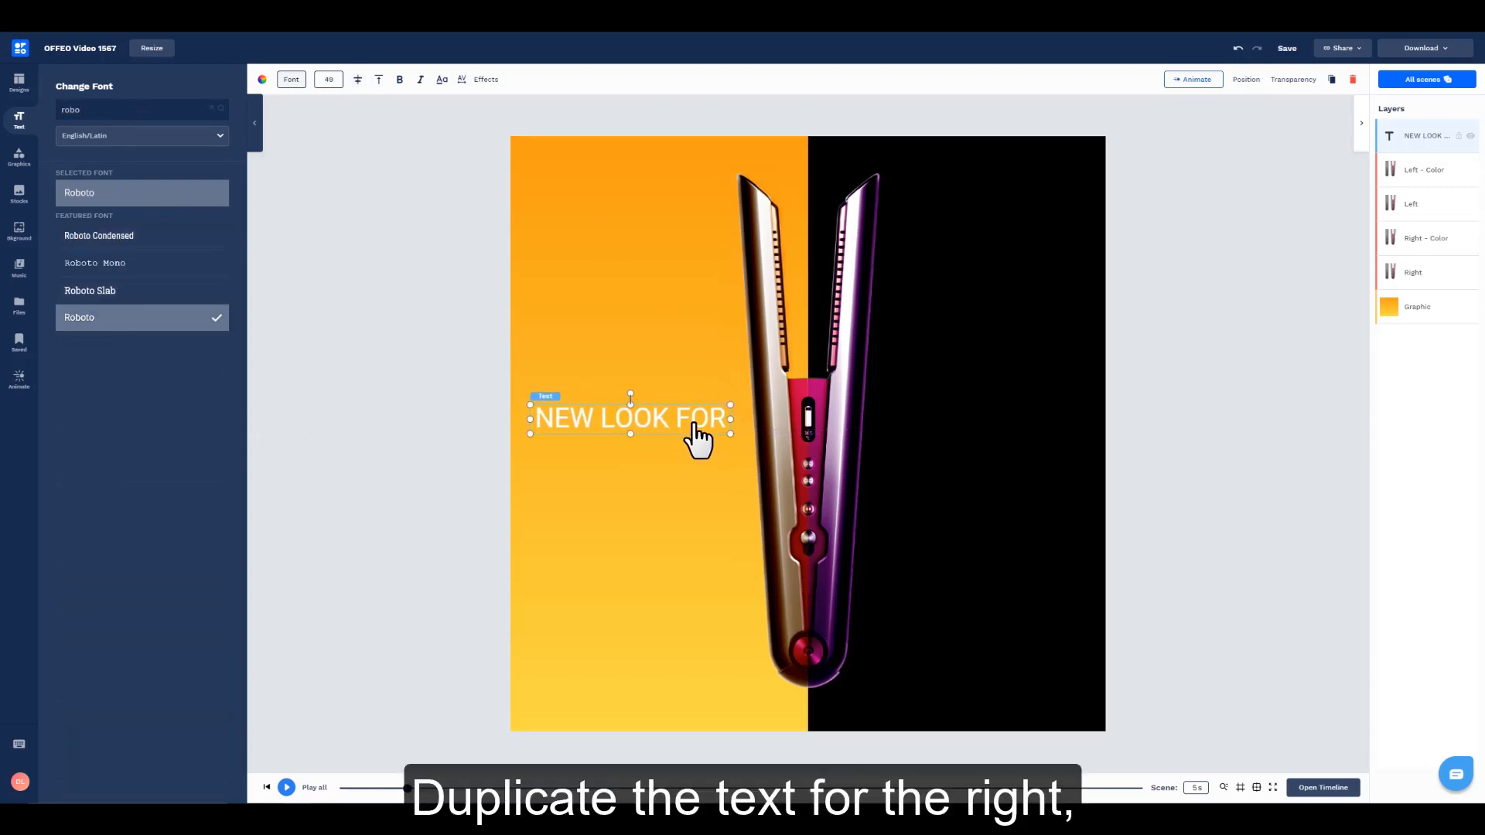
Step: Duplicate the heading onto the black half, level with the original, and change the copy's text to "ANY OCCASION"
{"action": "key", "text": "ctrl+d"}
{"action": "left_click_drag", "start_coordinate": [674, 437], "coordinate": [1007, 434]}
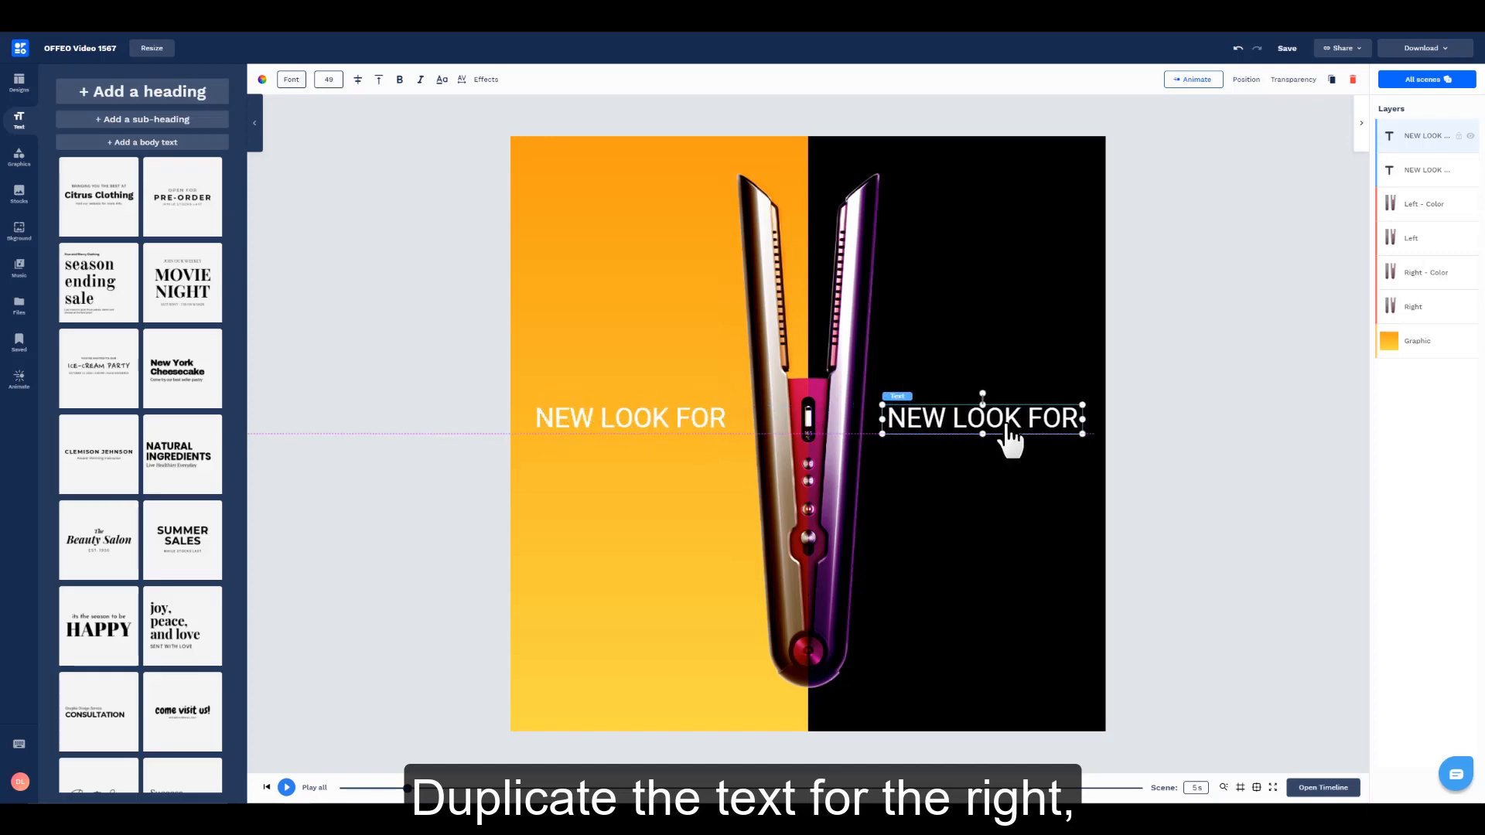
{"action": "double_click", "coordinate": [1009, 437]}
{"action": "type", "text": "ANY OCCASION"}
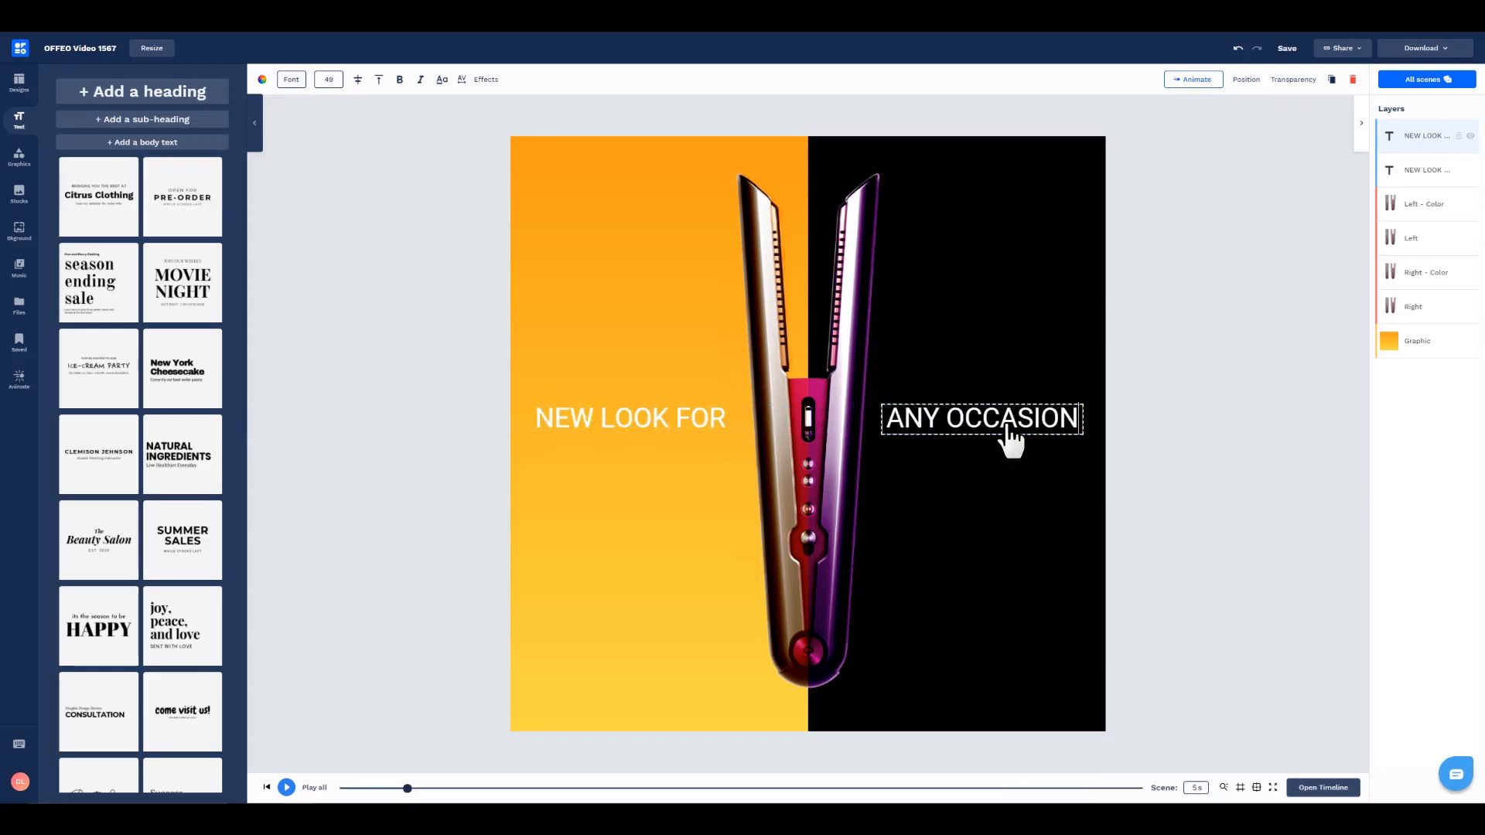
{"action": "left_click", "coordinate": [1208, 465]}
Step: Change the colour of the "ANY OCCASION" text to a custom solid mid grey
{"action": "left_click", "coordinate": [982, 437]}
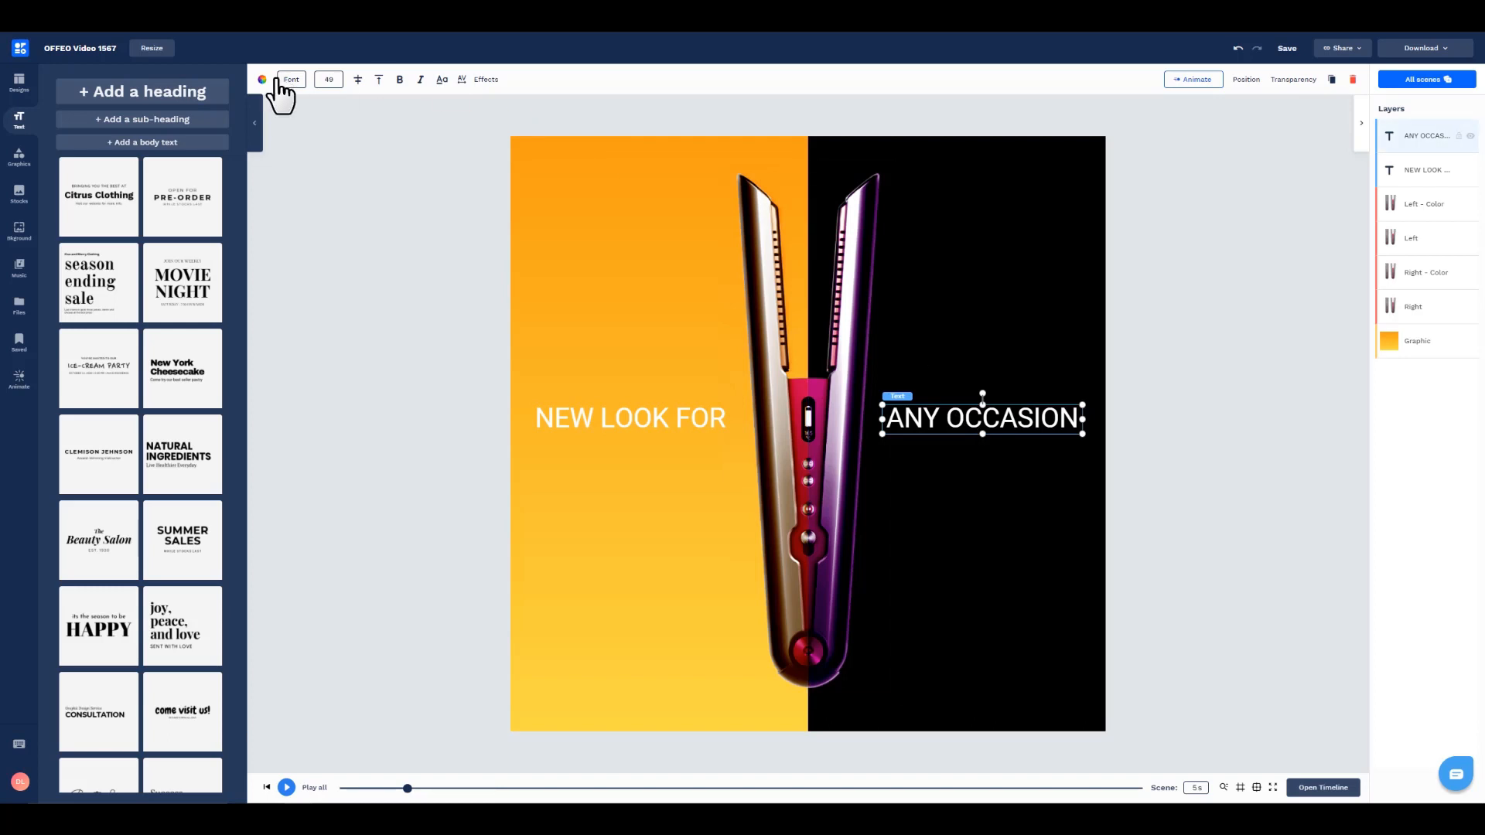
{"action": "left_click", "coordinate": [262, 79]}
{"action": "left_click", "coordinate": [69, 209]}
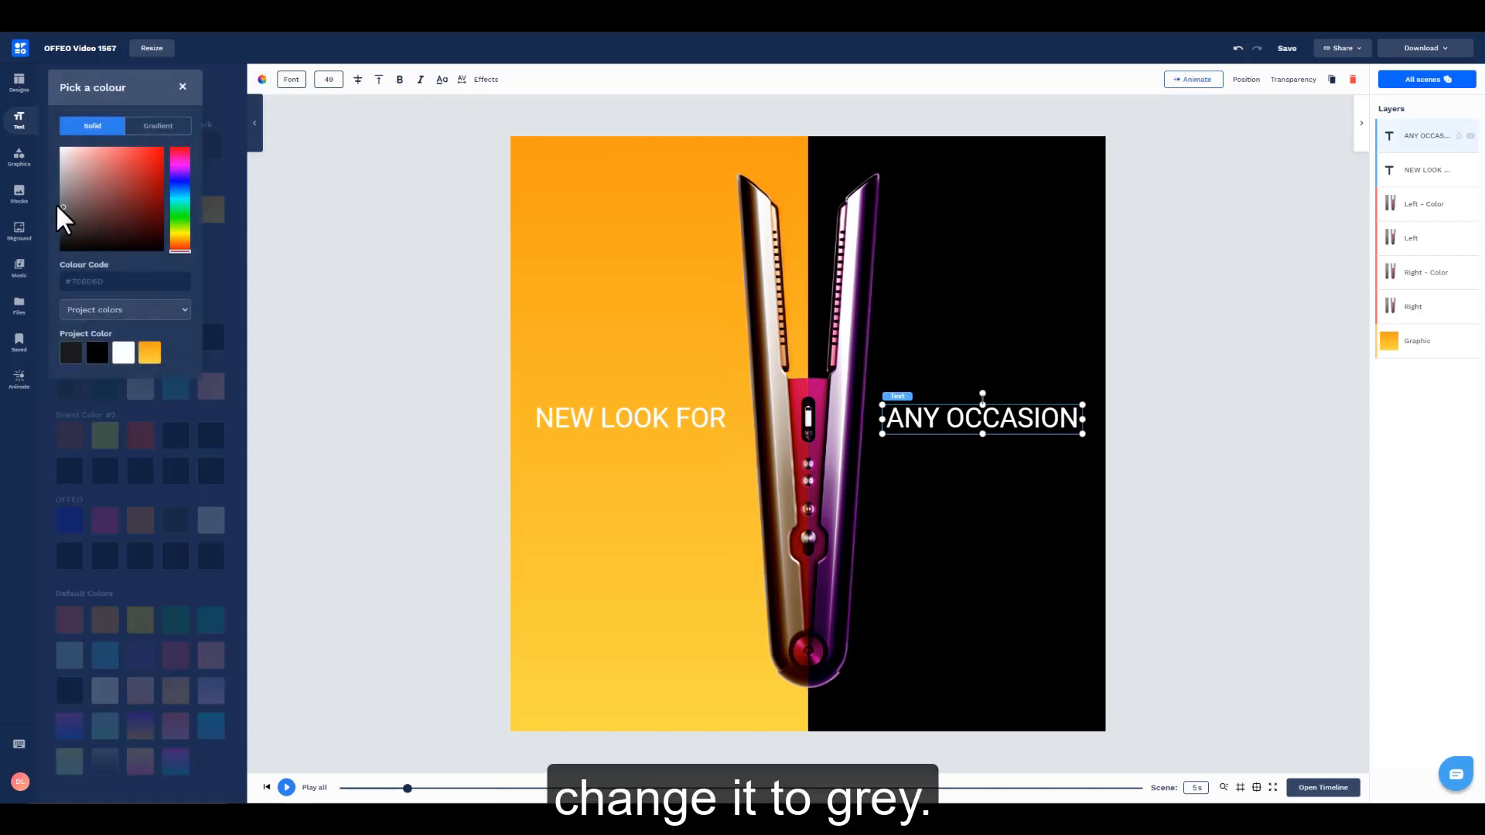
{"action": "left_click", "coordinate": [59, 204]}
{"action": "left_click", "coordinate": [374, 241]}
{"action": "left_click", "coordinate": [375, 241]}
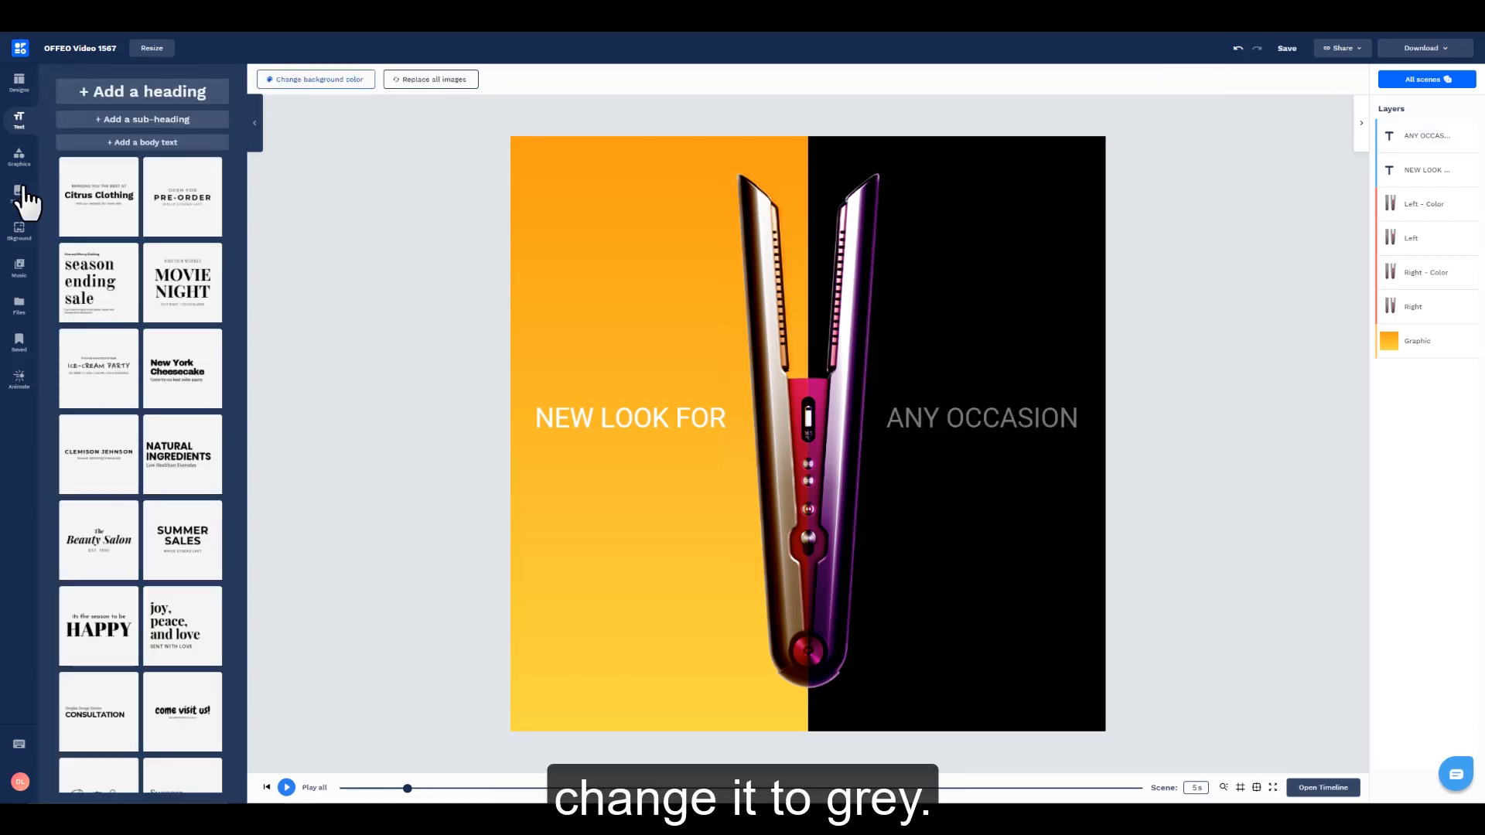
Step: Add the tall flame column from the Fire Overlay effects, rotate it to 270°, and place it over the "ANY OCCASION" text
{"action": "left_click", "coordinate": [18, 161]}
{"action": "left_click", "coordinate": [200, 116]}
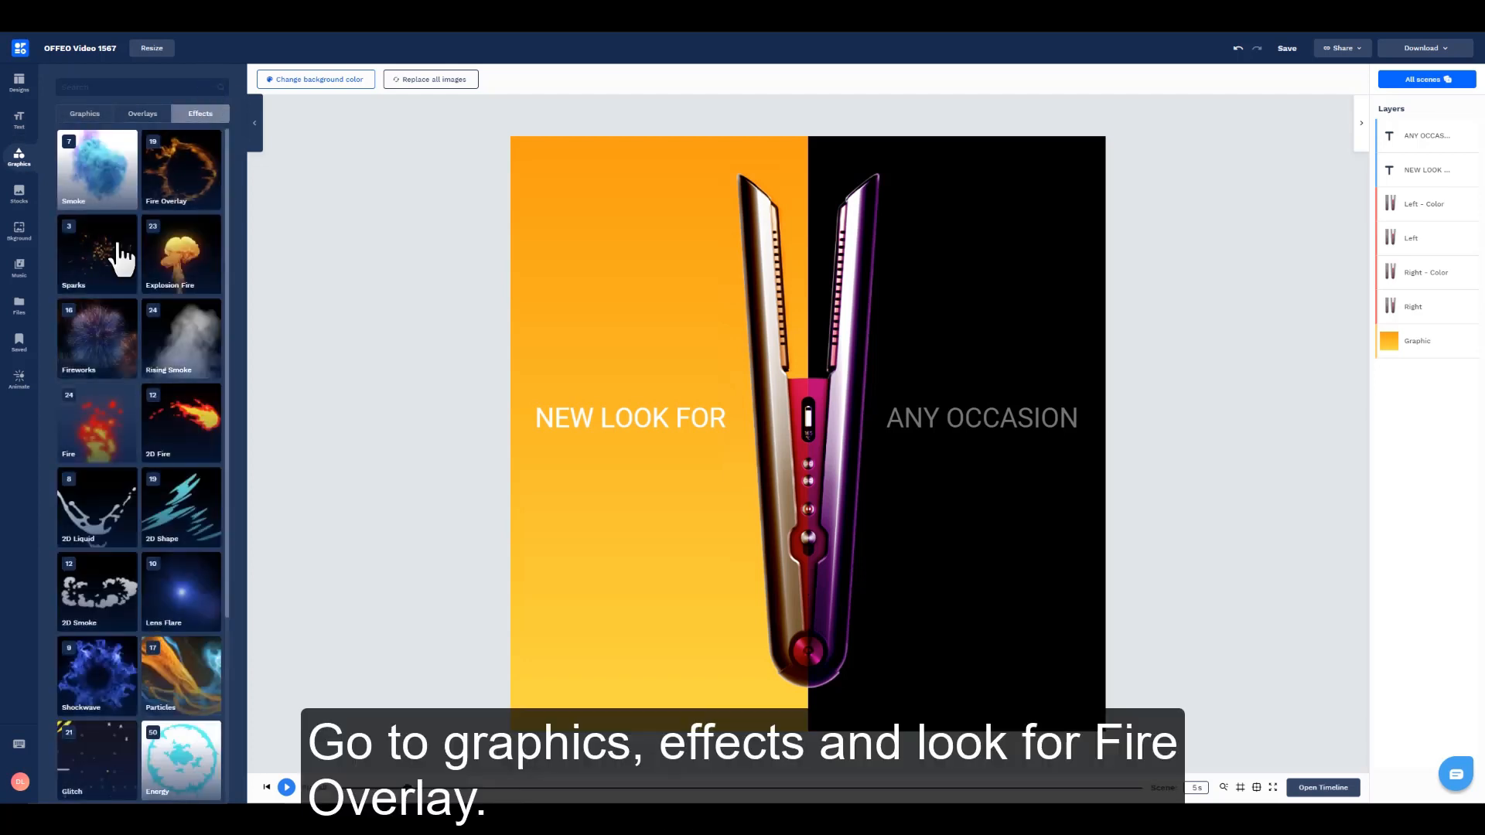
{"action": "left_click", "coordinate": [189, 182]}
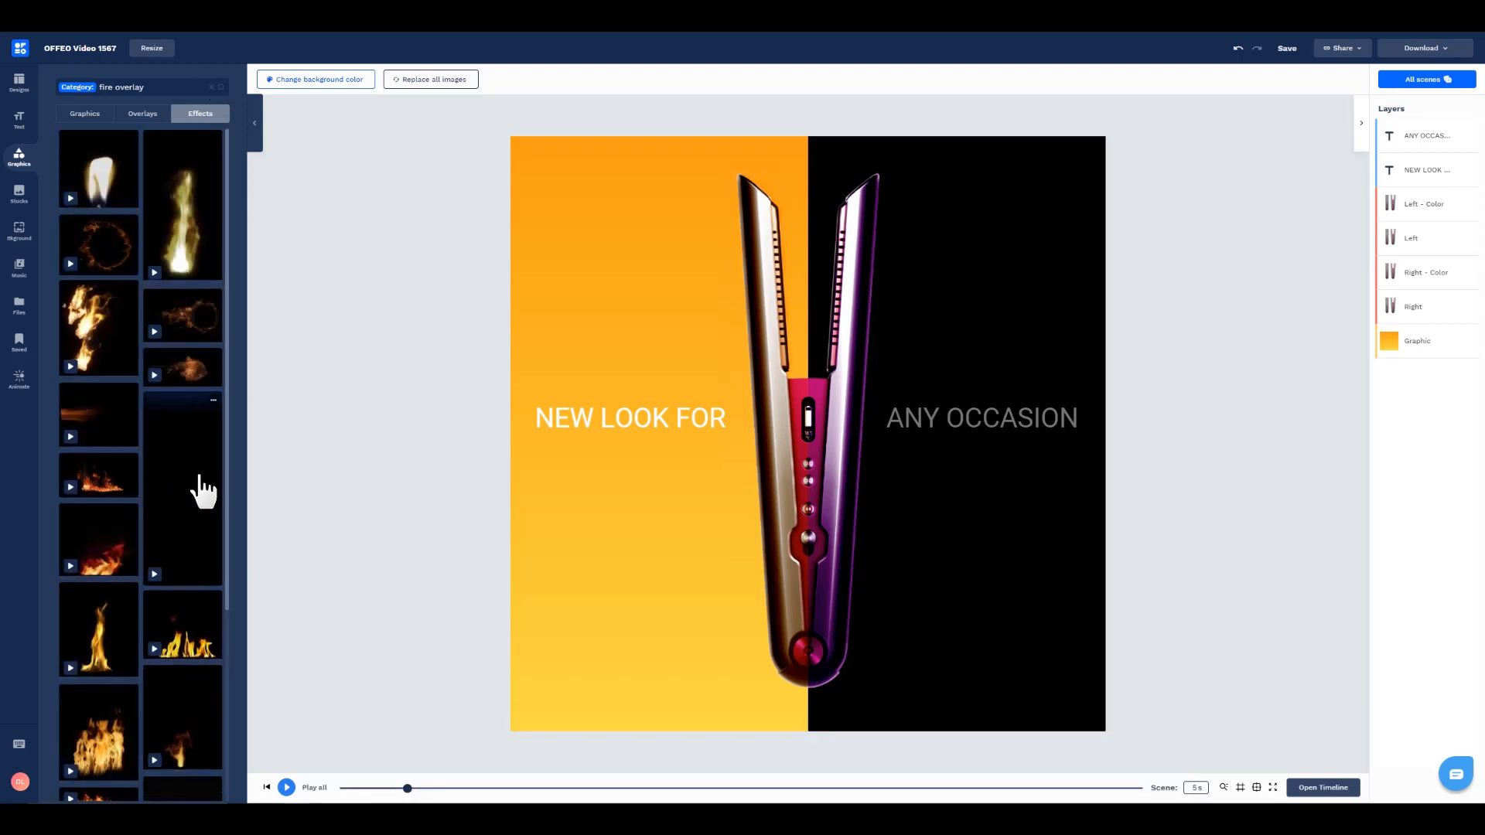
{"action": "left_click", "coordinate": [189, 528]}
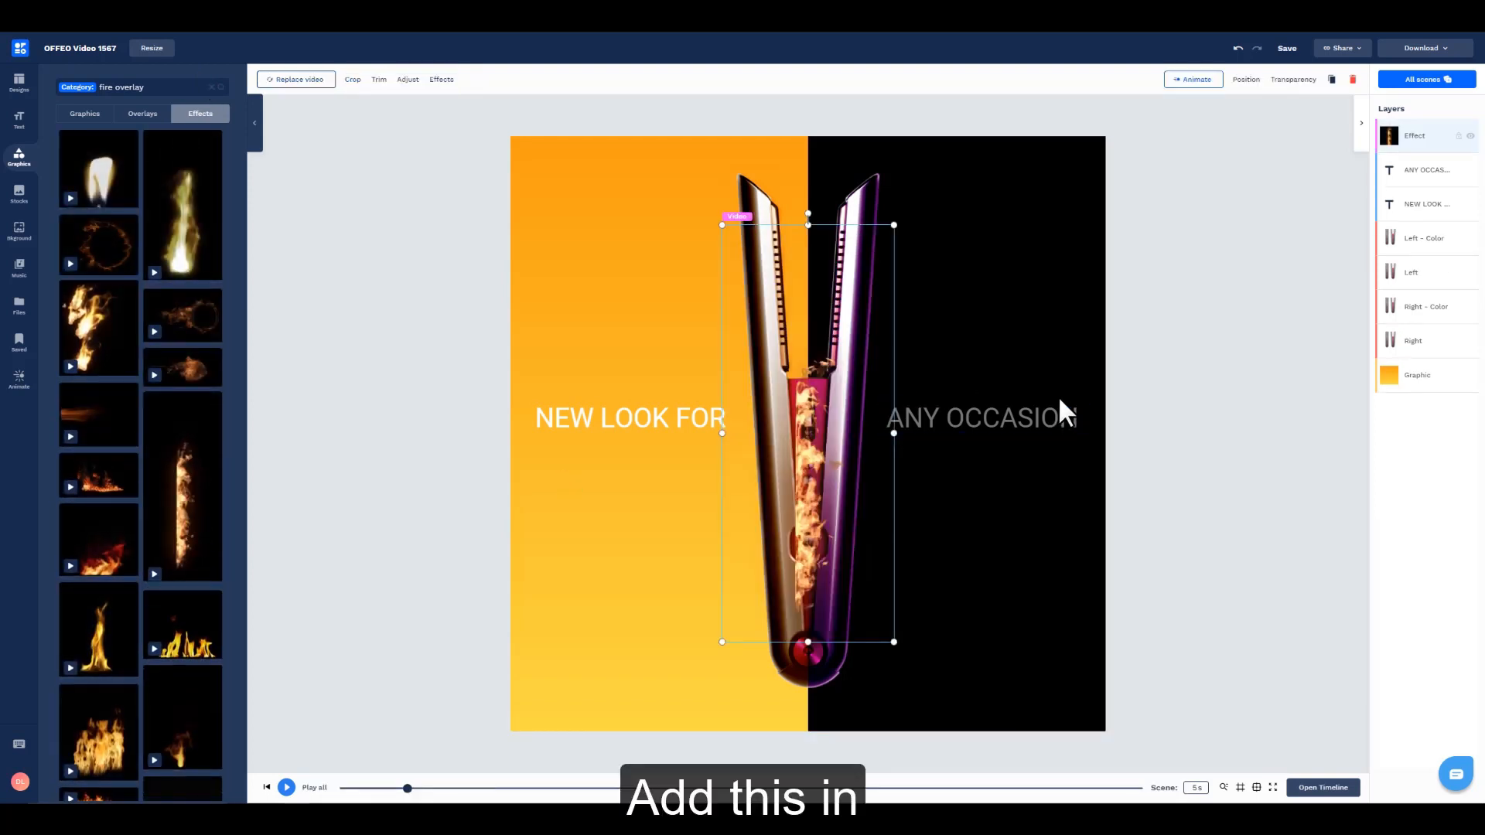
{"action": "left_click_drag", "start_coordinate": [808, 215], "coordinate": [620, 454]}
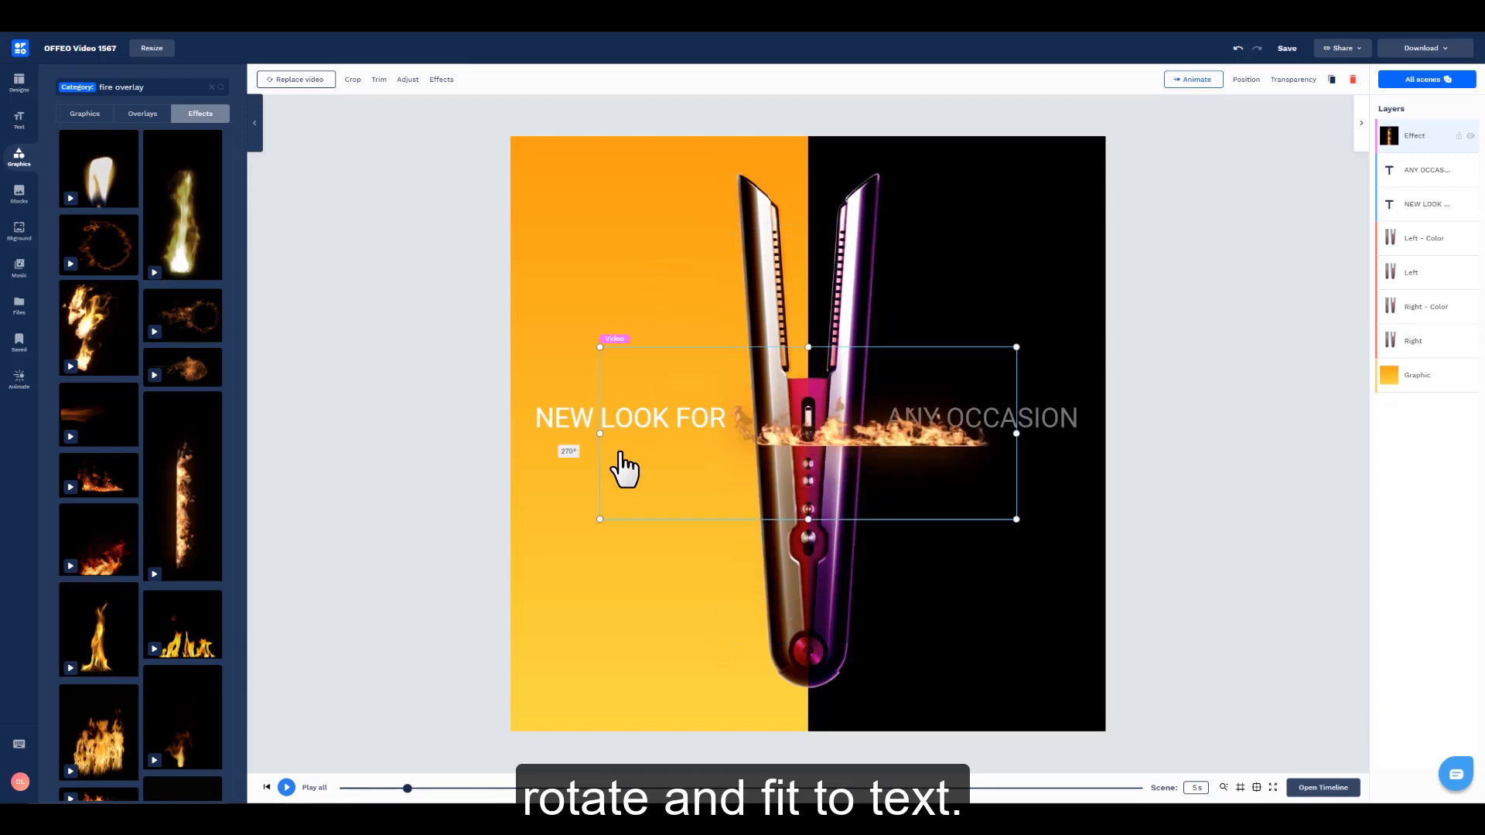
{"action": "left_click_drag", "start_coordinate": [912, 464], "coordinate": [1019, 450]}
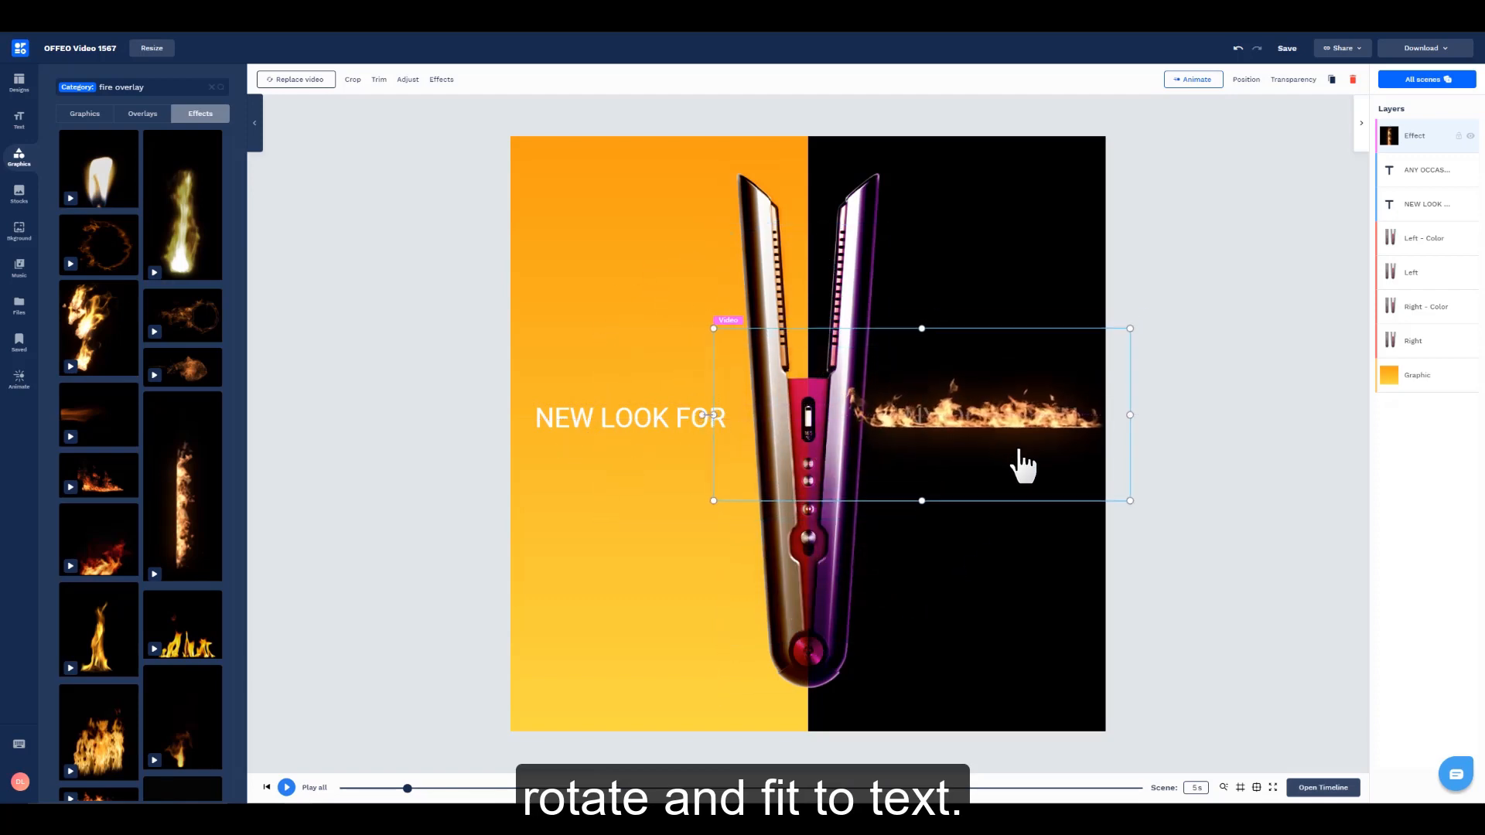
Step: Set the flame effect's blend mode to Overlay so the fire fills the "ANY OCCASION" text
{"action": "left_click", "coordinate": [408, 80]}
{"action": "left_click", "coordinate": [205, 114]}
{"action": "left_click", "coordinate": [198, 155]}
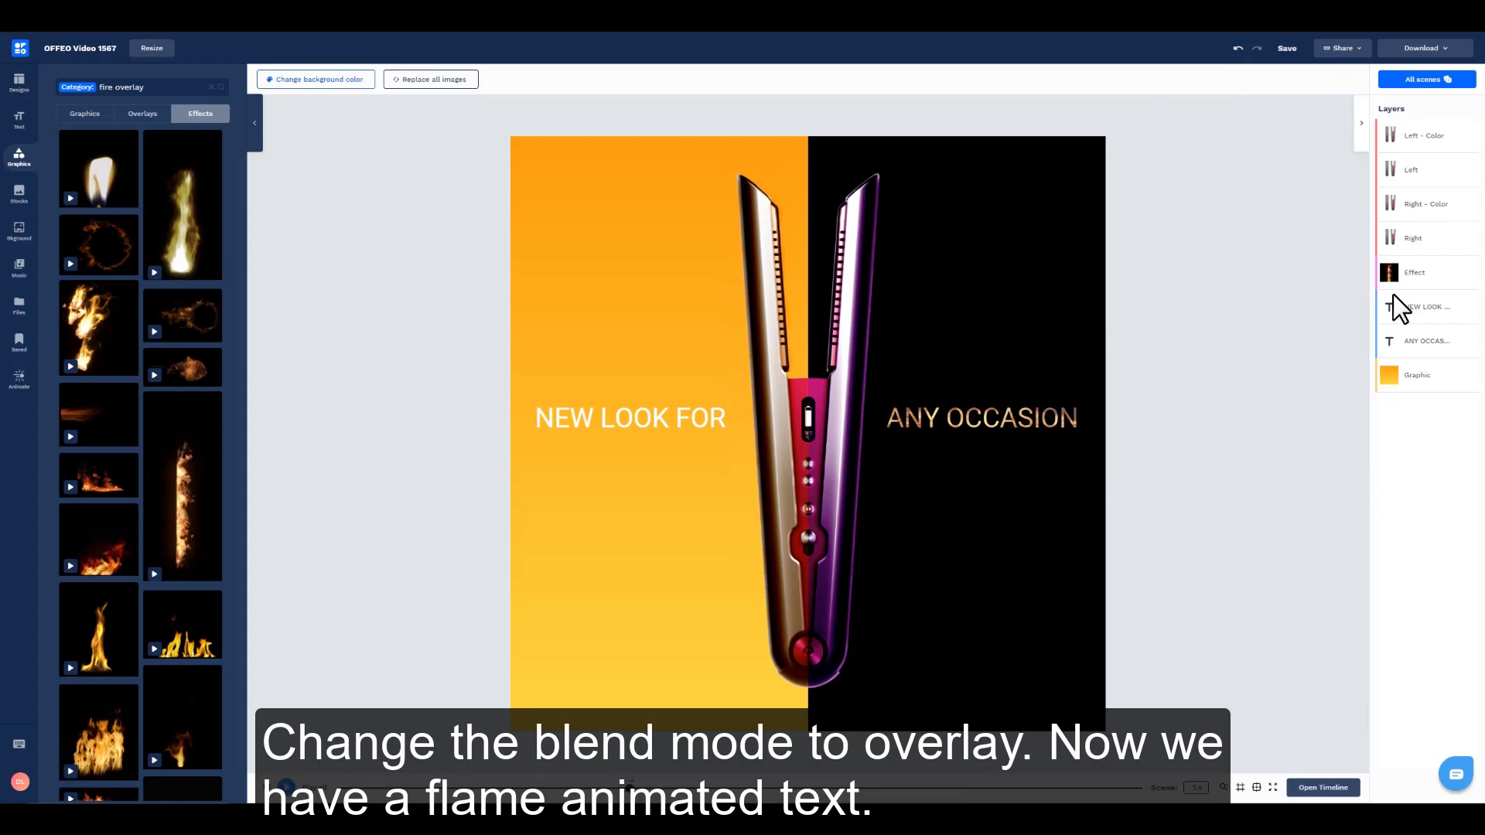
{"action": "left_click", "coordinate": [1072, 435]}
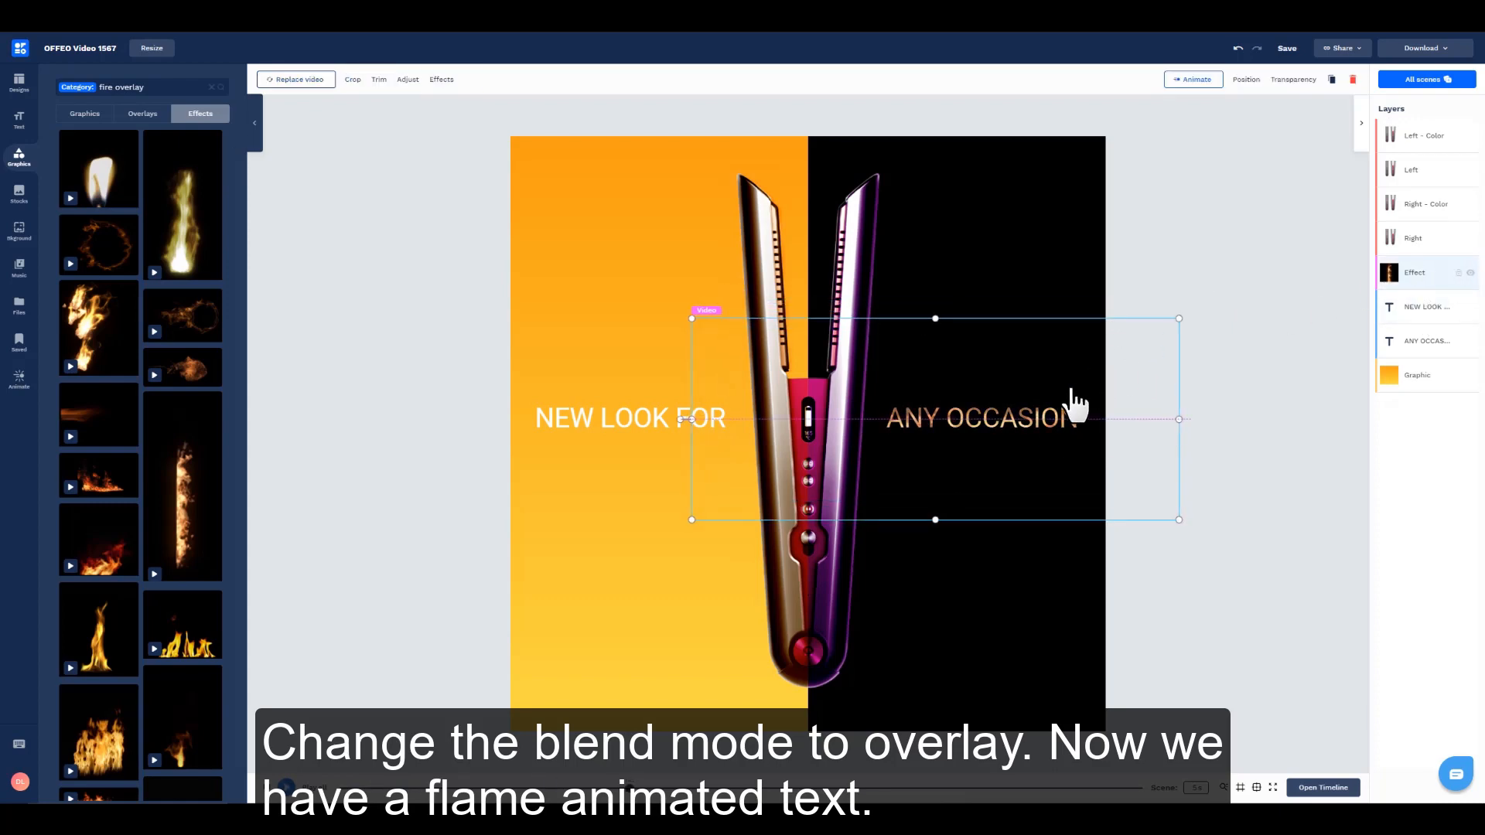
{"action": "left_click", "coordinate": [1251, 415]}
Step: Add the blue-purple swirling smoke footage from the Particles effects to the design
{"action": "left_click", "coordinate": [218, 112]}
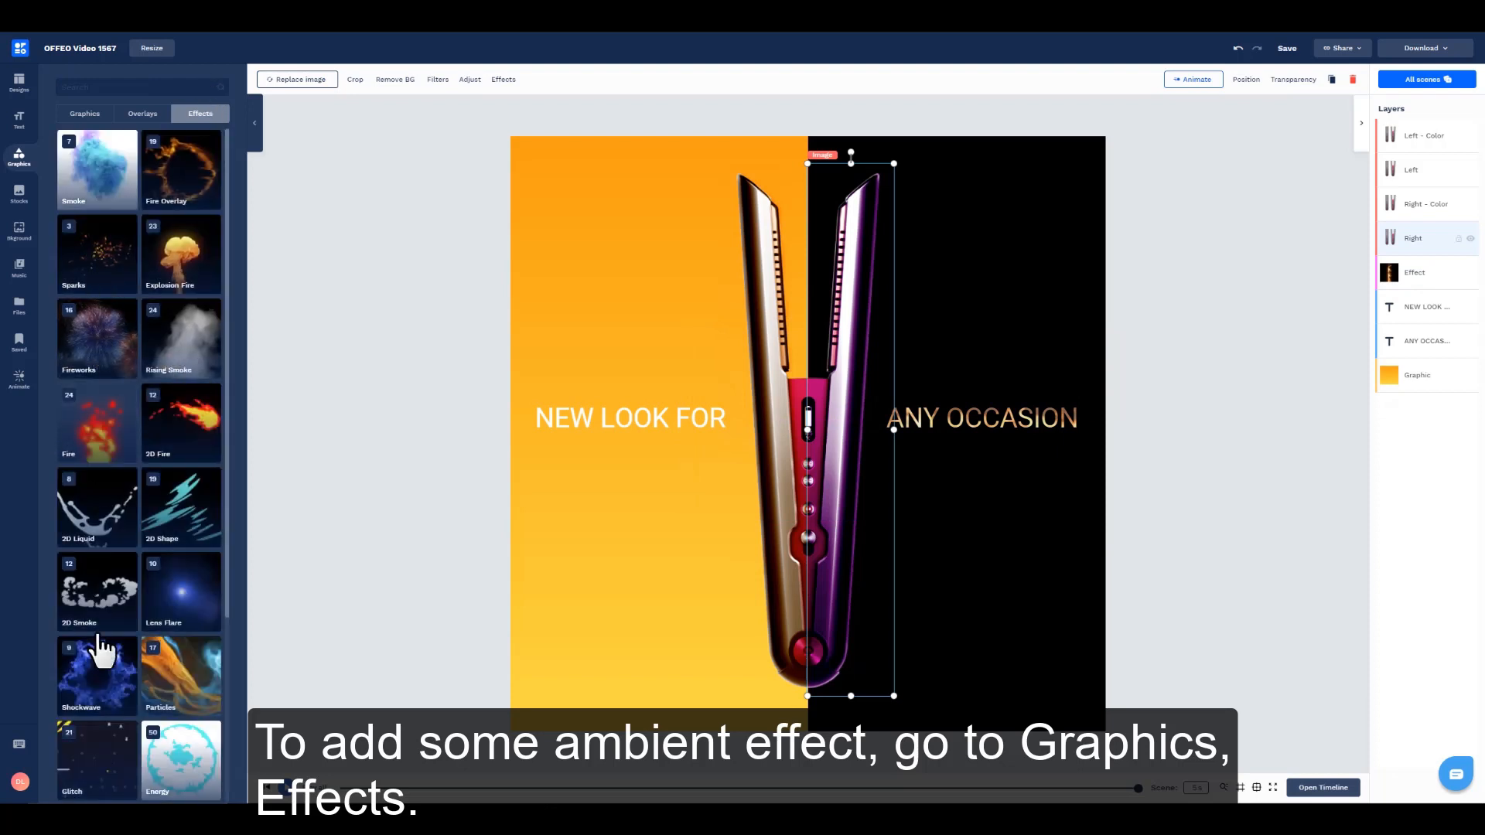
{"action": "left_click", "coordinate": [183, 692]}
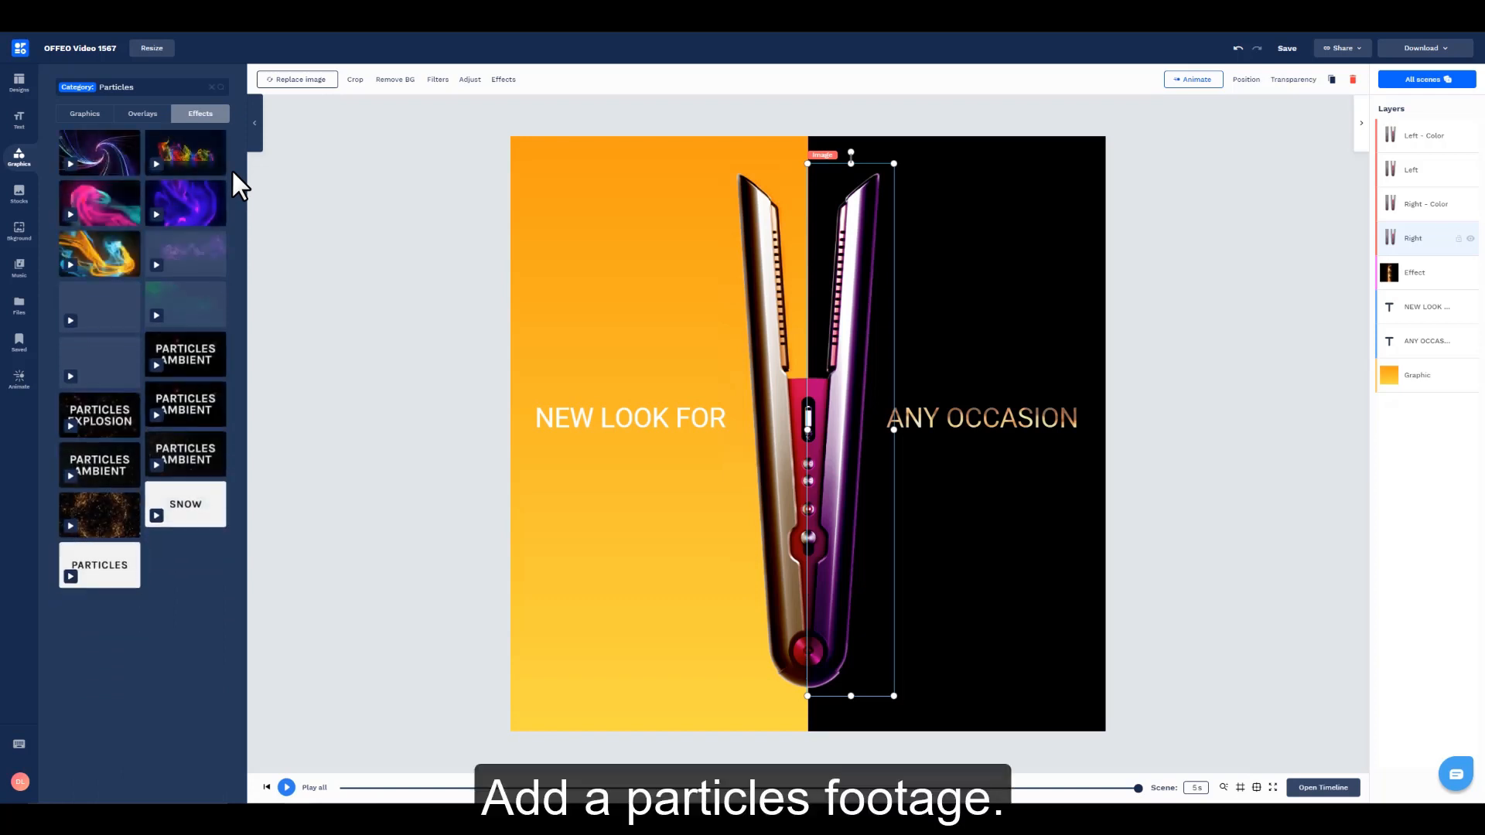
{"action": "left_click", "coordinate": [218, 205]}
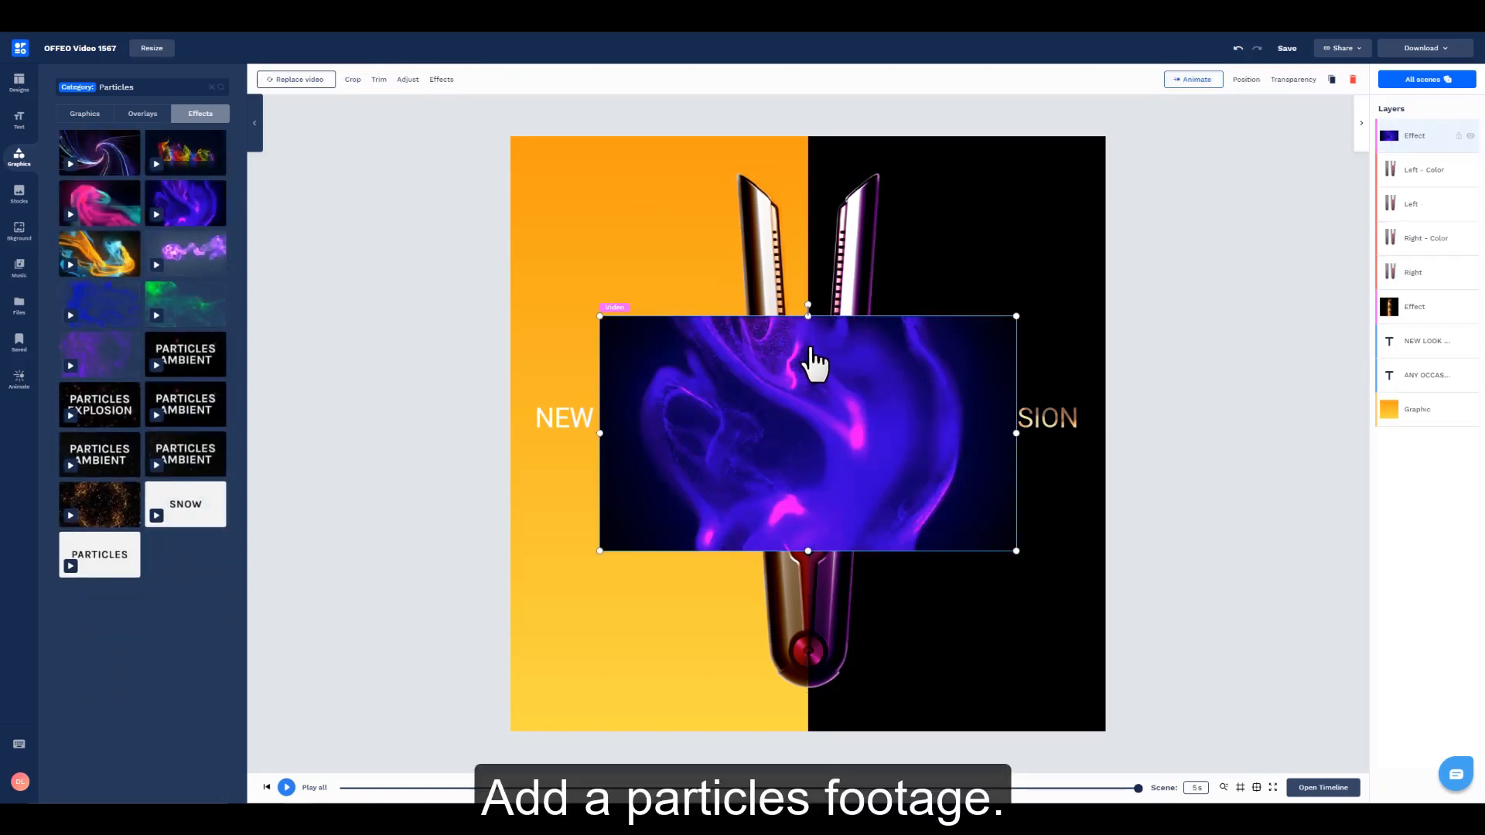
Step: Rotate the particles footage 180° and fit it to the full height of the canvas
{"action": "left_click_drag", "start_coordinate": [808, 306], "coordinate": [828, 555]}
{"action": "left_click", "coordinate": [1254, 80]}
{"action": "left_click", "coordinate": [1273, 307]}
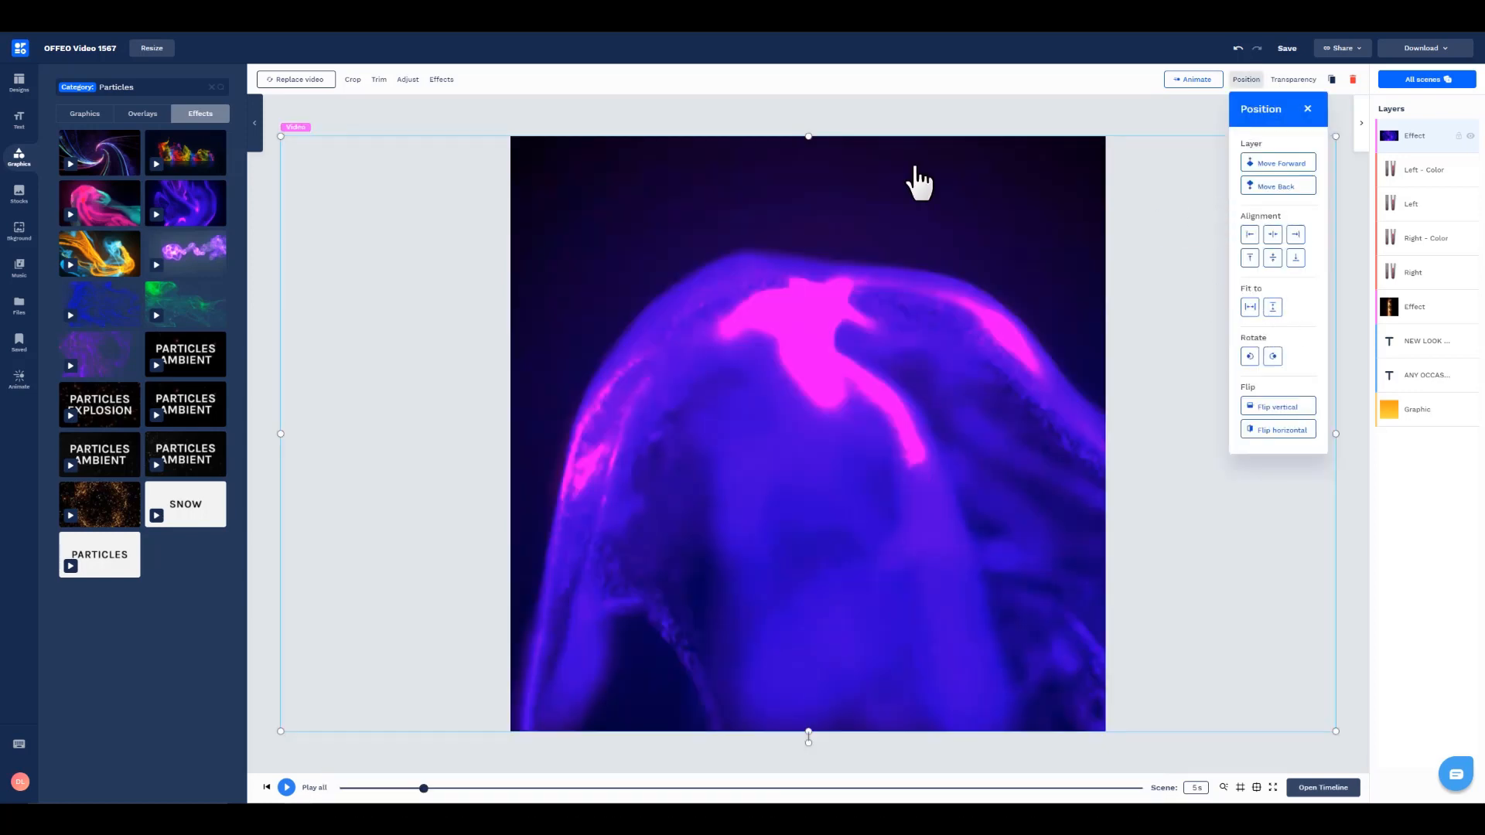
Step: Set the particles footage's blend mode to Screen and move its layer below the straightener images and the flame effect
{"action": "left_click", "coordinate": [855, 239]}
{"action": "left_click", "coordinate": [408, 80]}
{"action": "left_click", "coordinate": [193, 111]}
{"action": "left_click", "coordinate": [185, 148]}
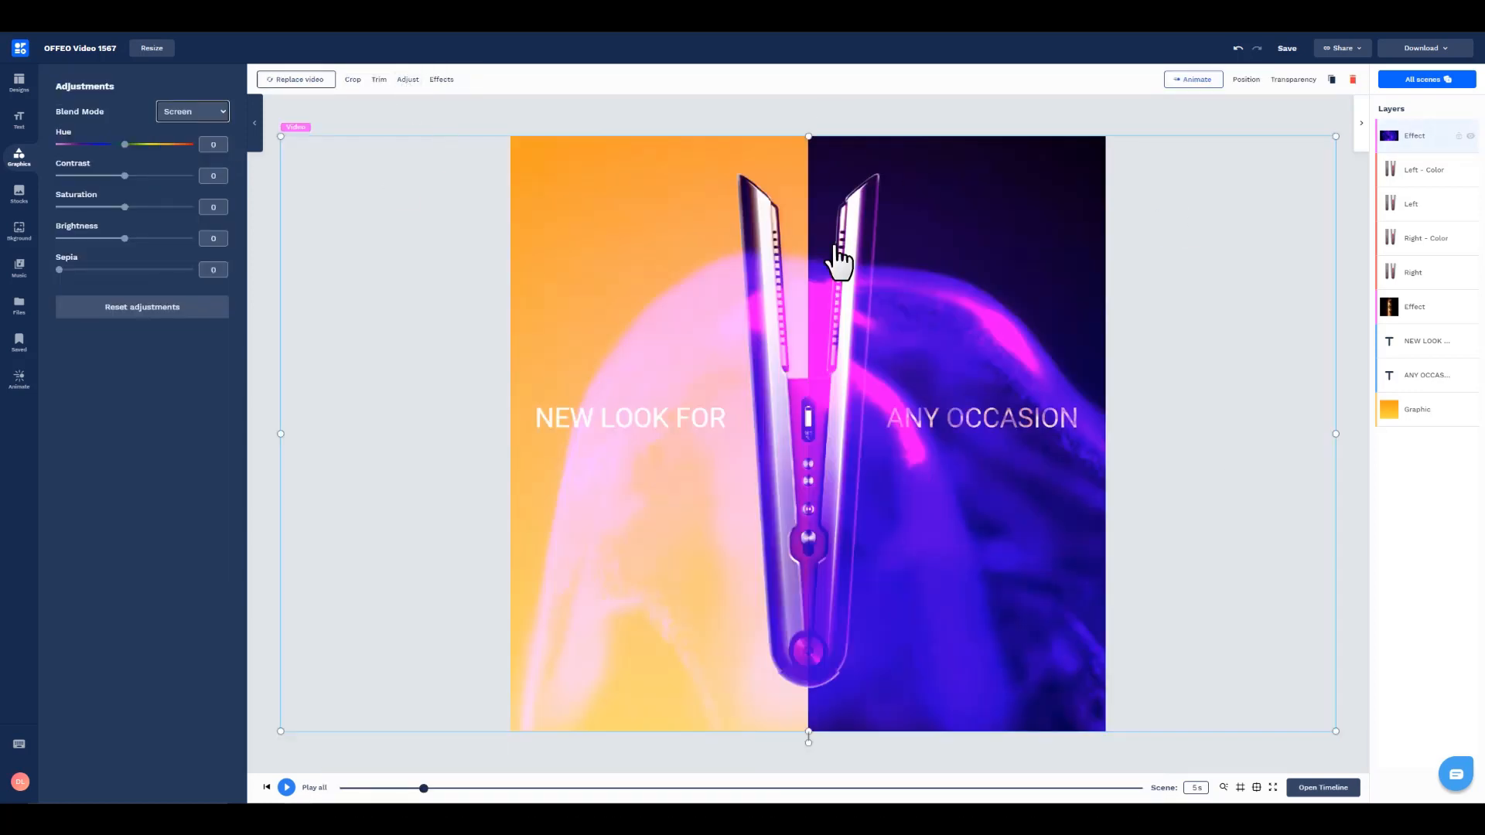
{"action": "left_click_drag", "start_coordinate": [1380, 152], "coordinate": [1431, 313]}
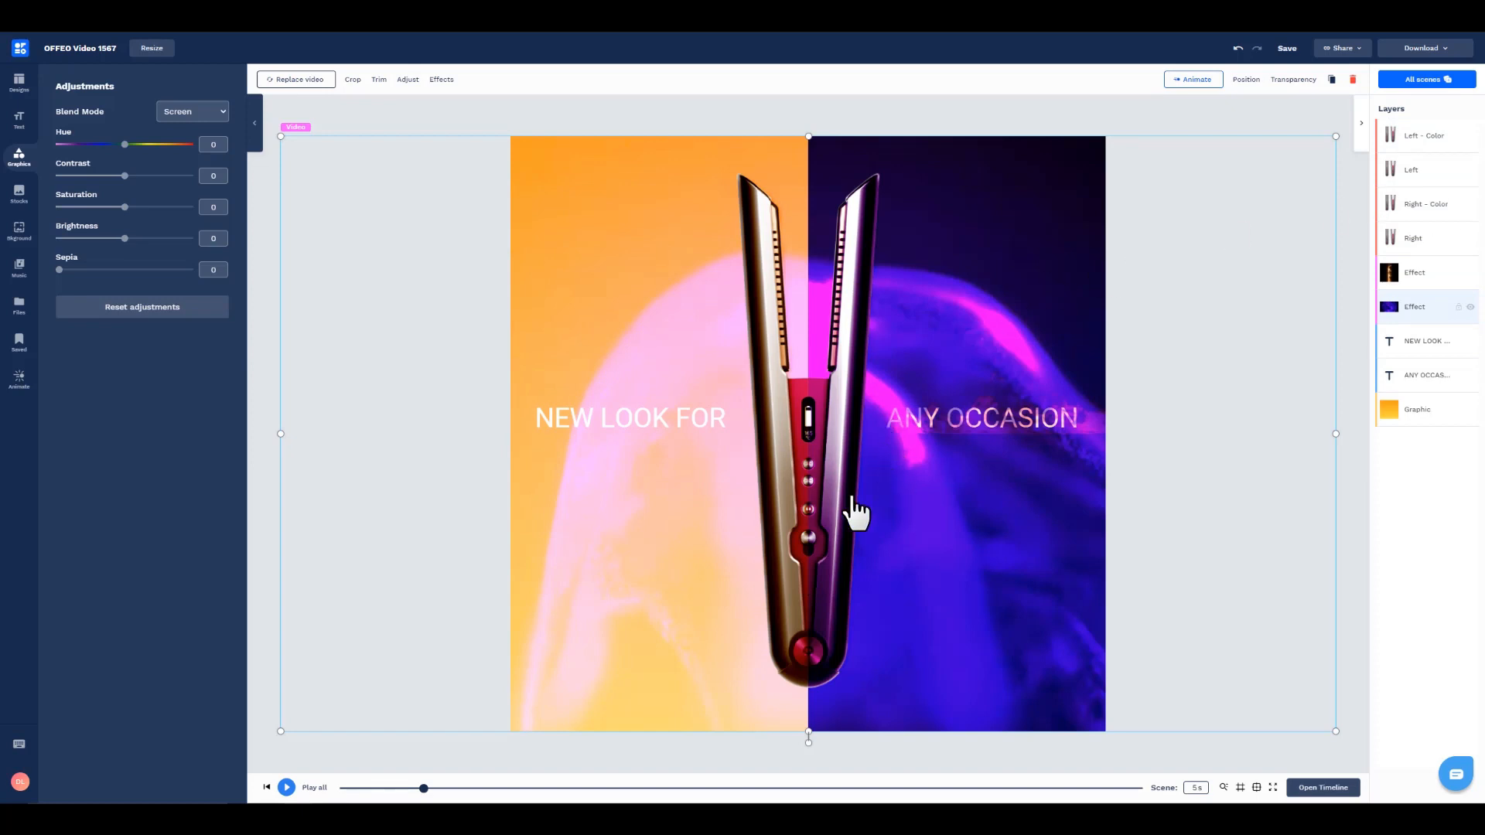
Step: Crop the particles footage to the black half and set its contrast to 44 and brightness to -58
{"action": "left_click_drag", "start_coordinate": [276, 433], "coordinate": [809, 445]}
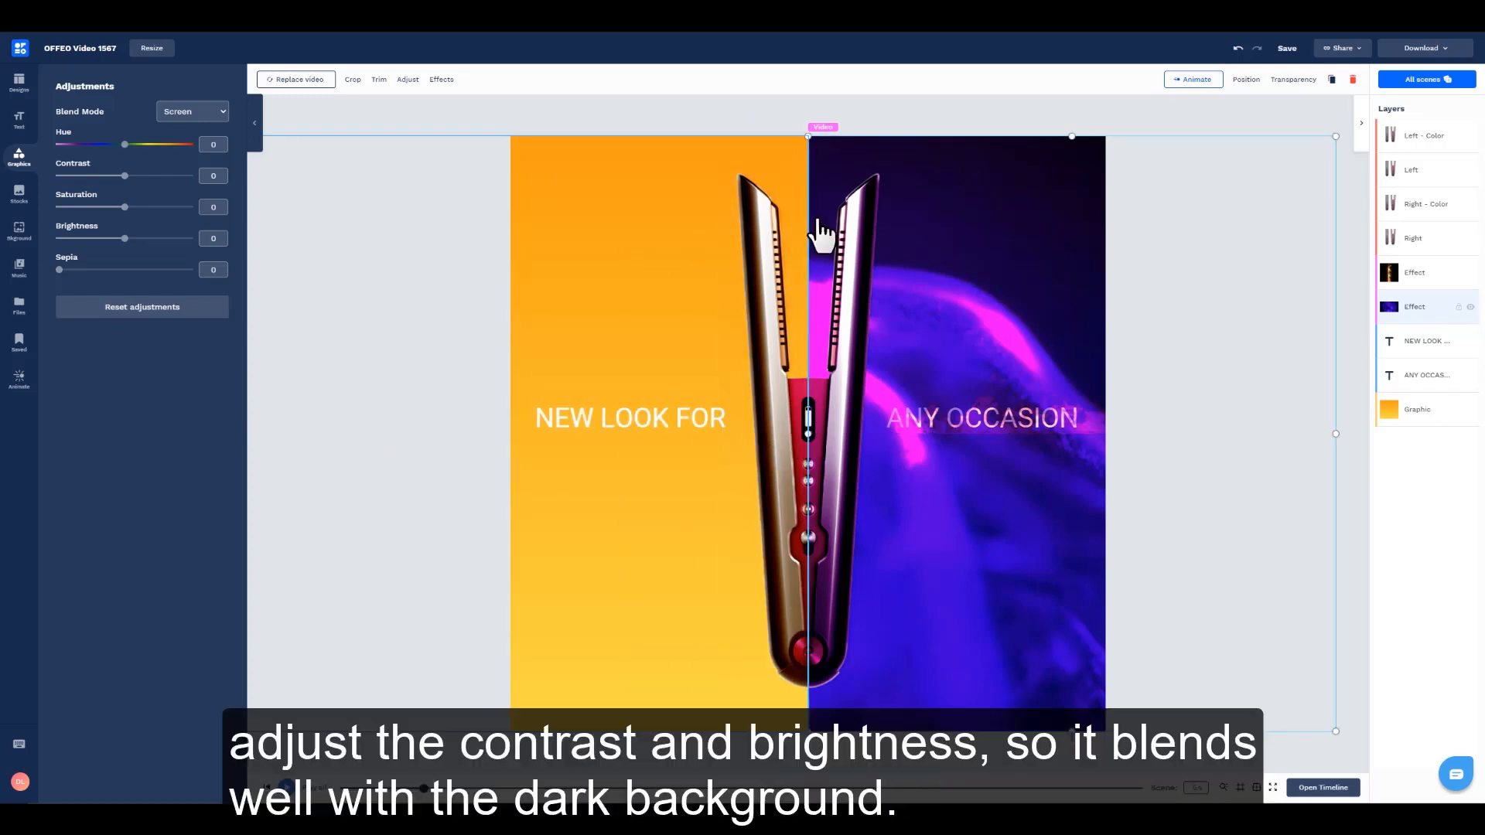
{"action": "left_click", "coordinate": [407, 80]}
{"action": "left_click", "coordinate": [409, 82]}
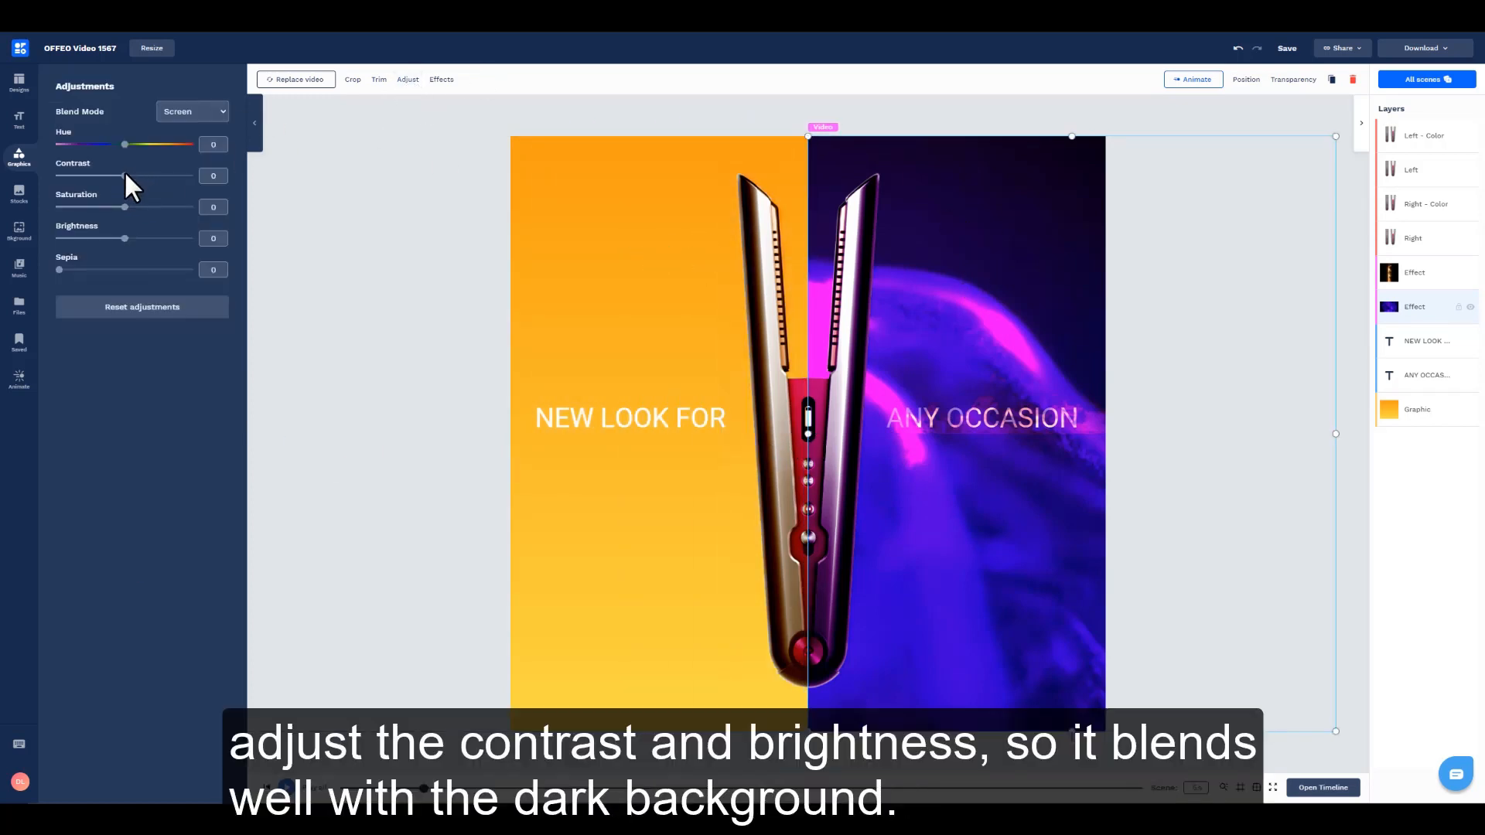
{"action": "left_click_drag", "start_coordinate": [125, 176], "coordinate": [176, 177]}
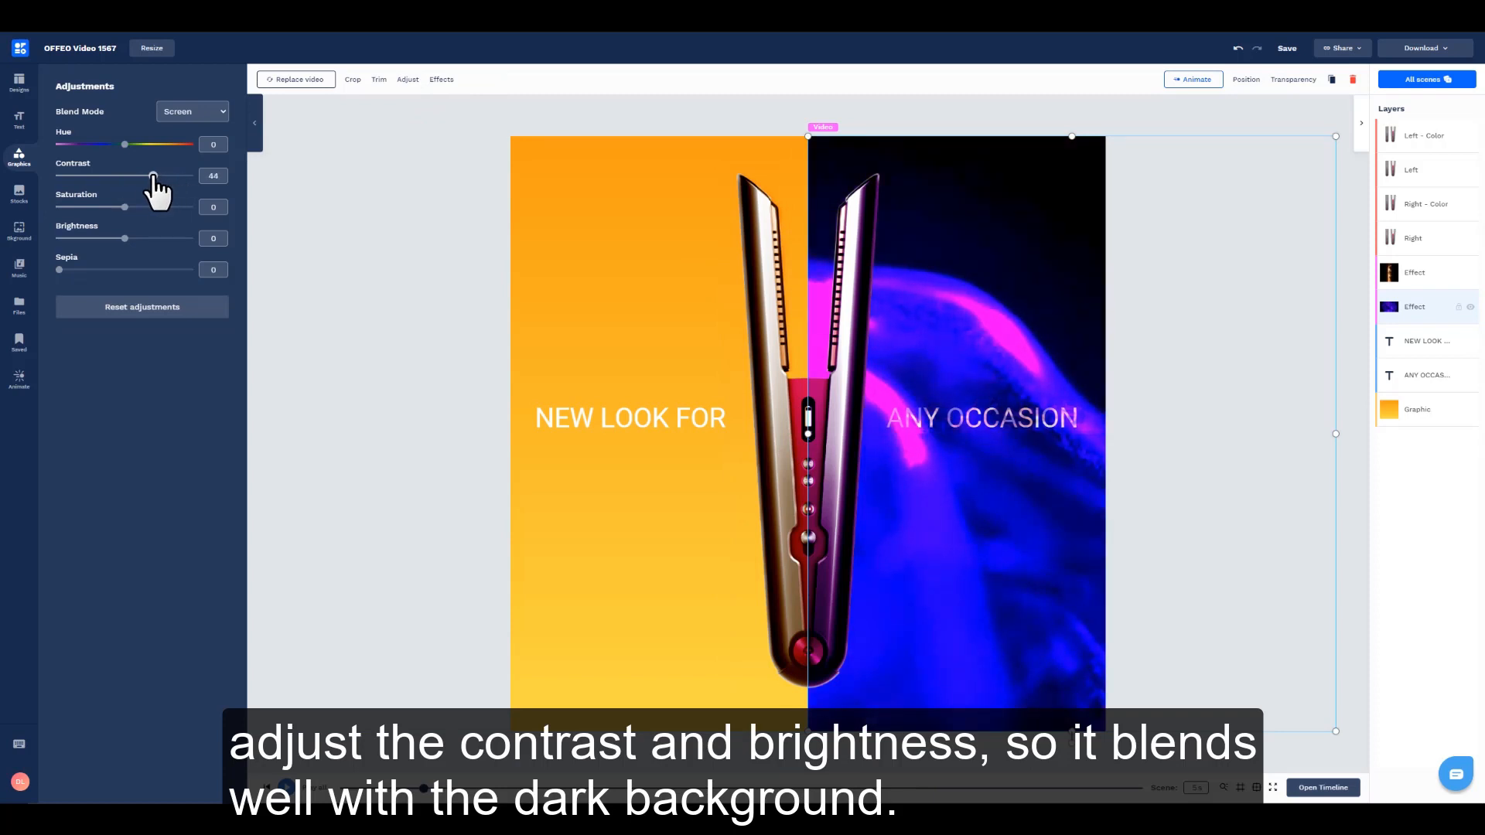
{"action": "left_click_drag", "start_coordinate": [122, 238], "coordinate": [83, 238]}
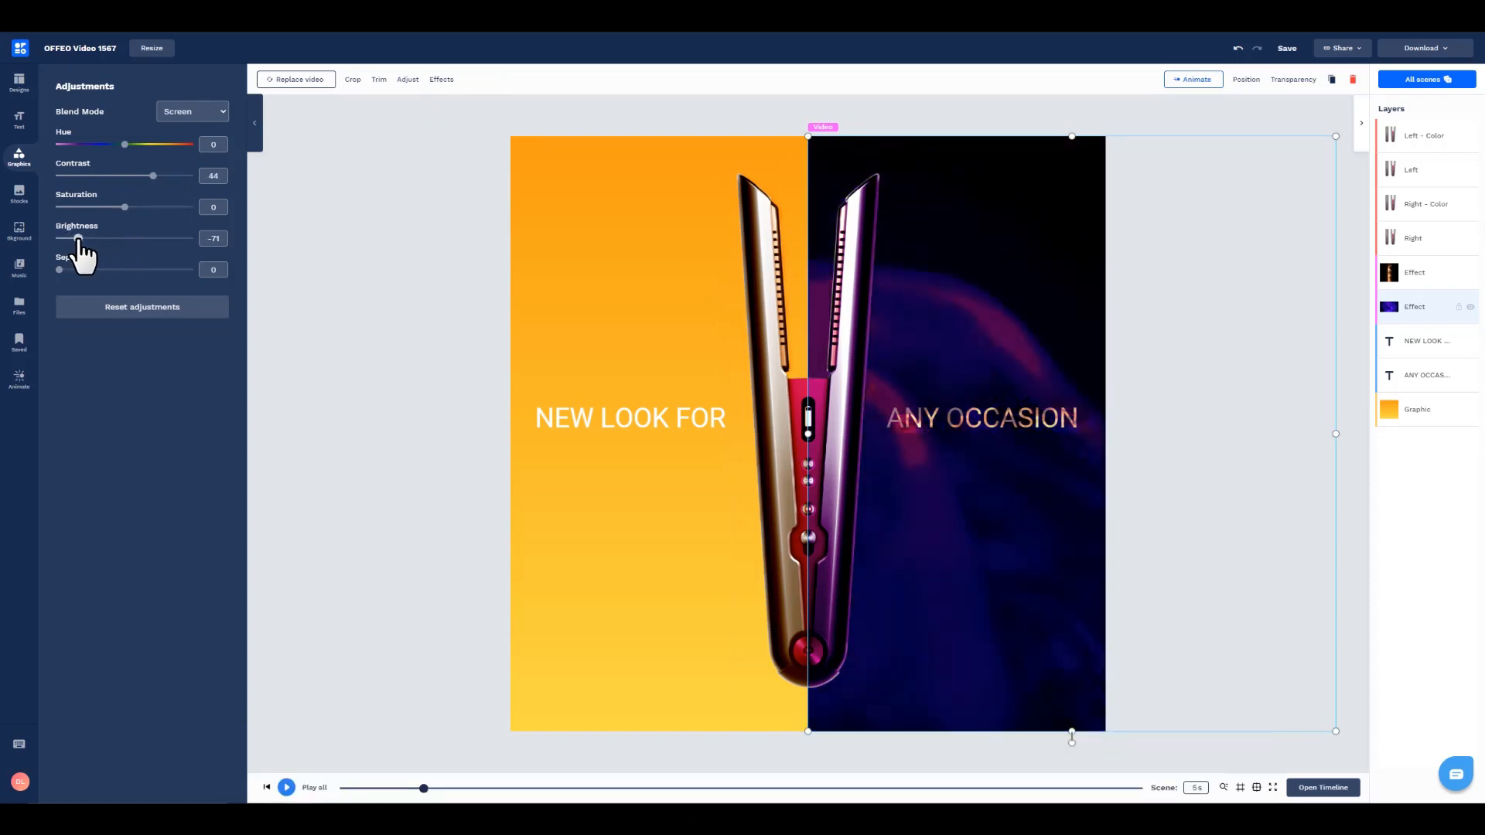
{"action": "left_click", "coordinate": [396, 264]}
Step: Move the particles layer below both texts and duplicate it, cropping the copy to cover the orange half
{"action": "left_click_drag", "start_coordinate": [1416, 307], "coordinate": [1428, 377]}
{"action": "key", "text": "ctrl+d"}
{"action": "left_click_drag", "start_coordinate": [972, 428], "coordinate": [969, 431]}
{"action": "left_click_drag", "start_coordinate": [807, 432], "coordinate": [373, 453]}
{"action": "left_click_drag", "start_coordinate": [1336, 433], "coordinate": [809, 431]}
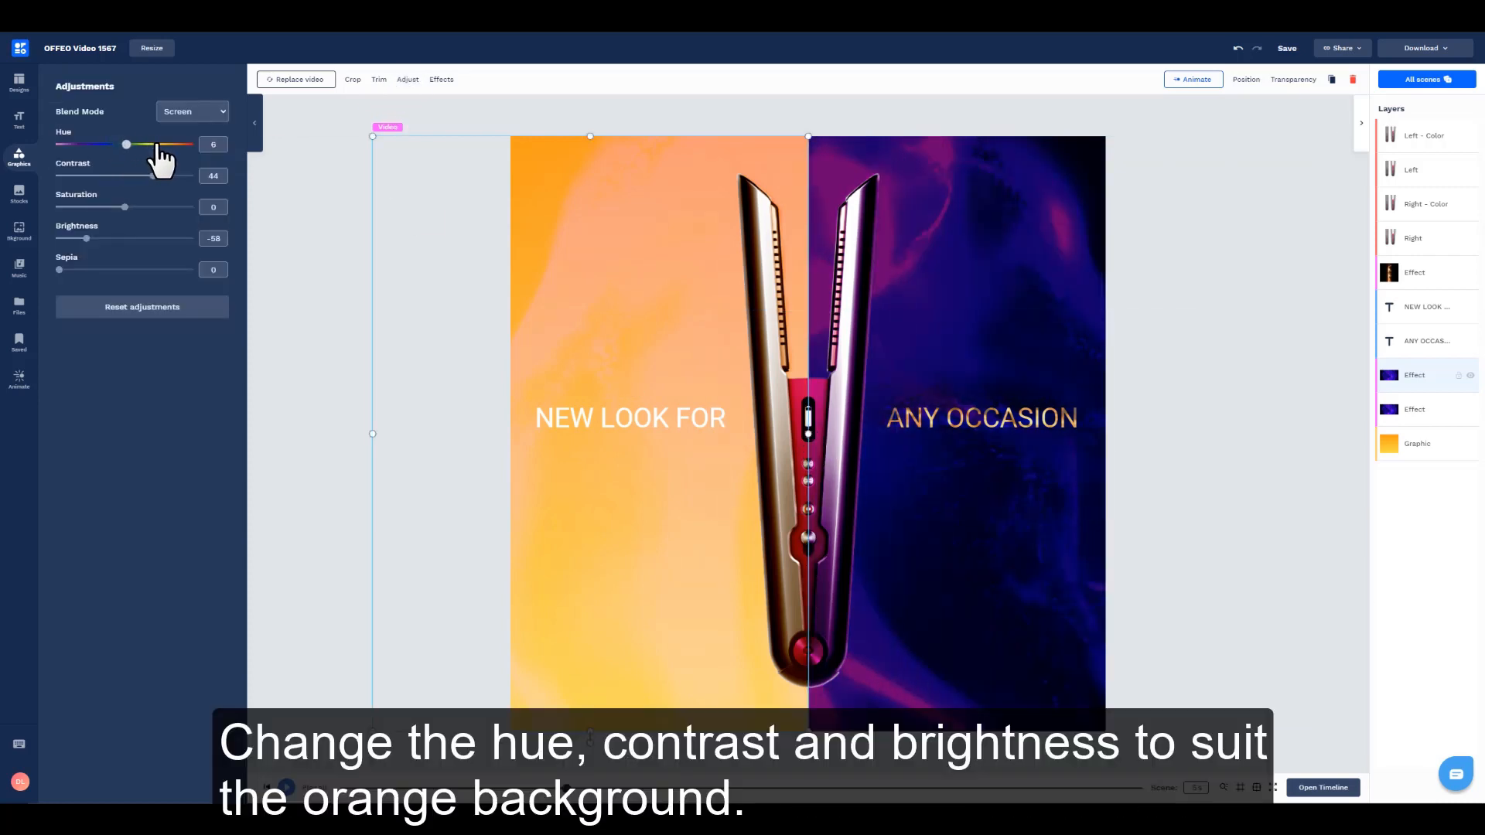
Step: Set the orange half's particles footage to hue 180, contrast 27 and brightness about -24, and preview the scene
{"action": "left_click_drag", "start_coordinate": [158, 144], "coordinate": [185, 145]}
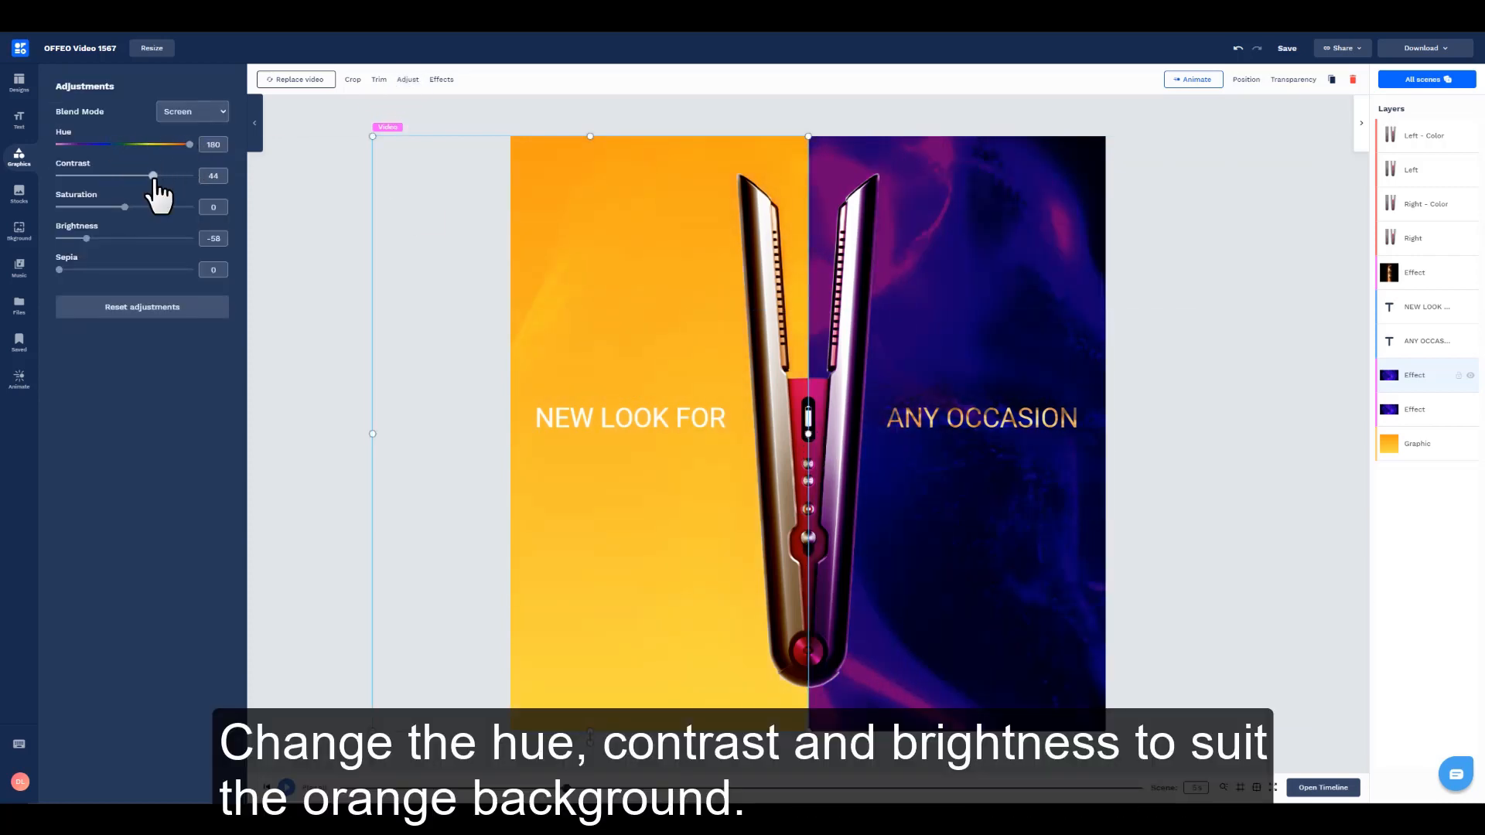
{"action": "left_click_drag", "start_coordinate": [141, 177], "coordinate": [143, 176]}
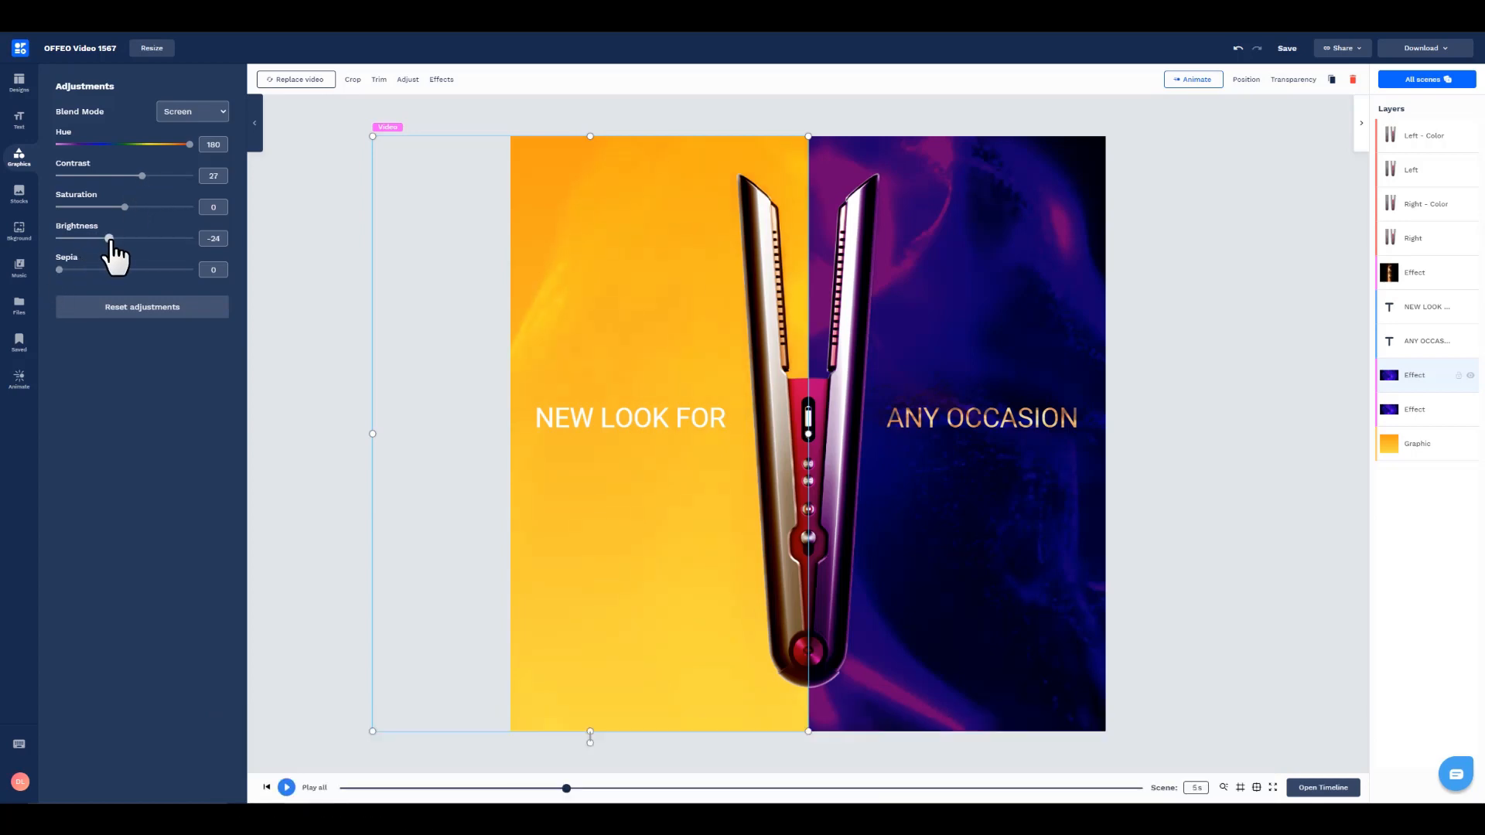
{"action": "left_click", "coordinate": [355, 198]}
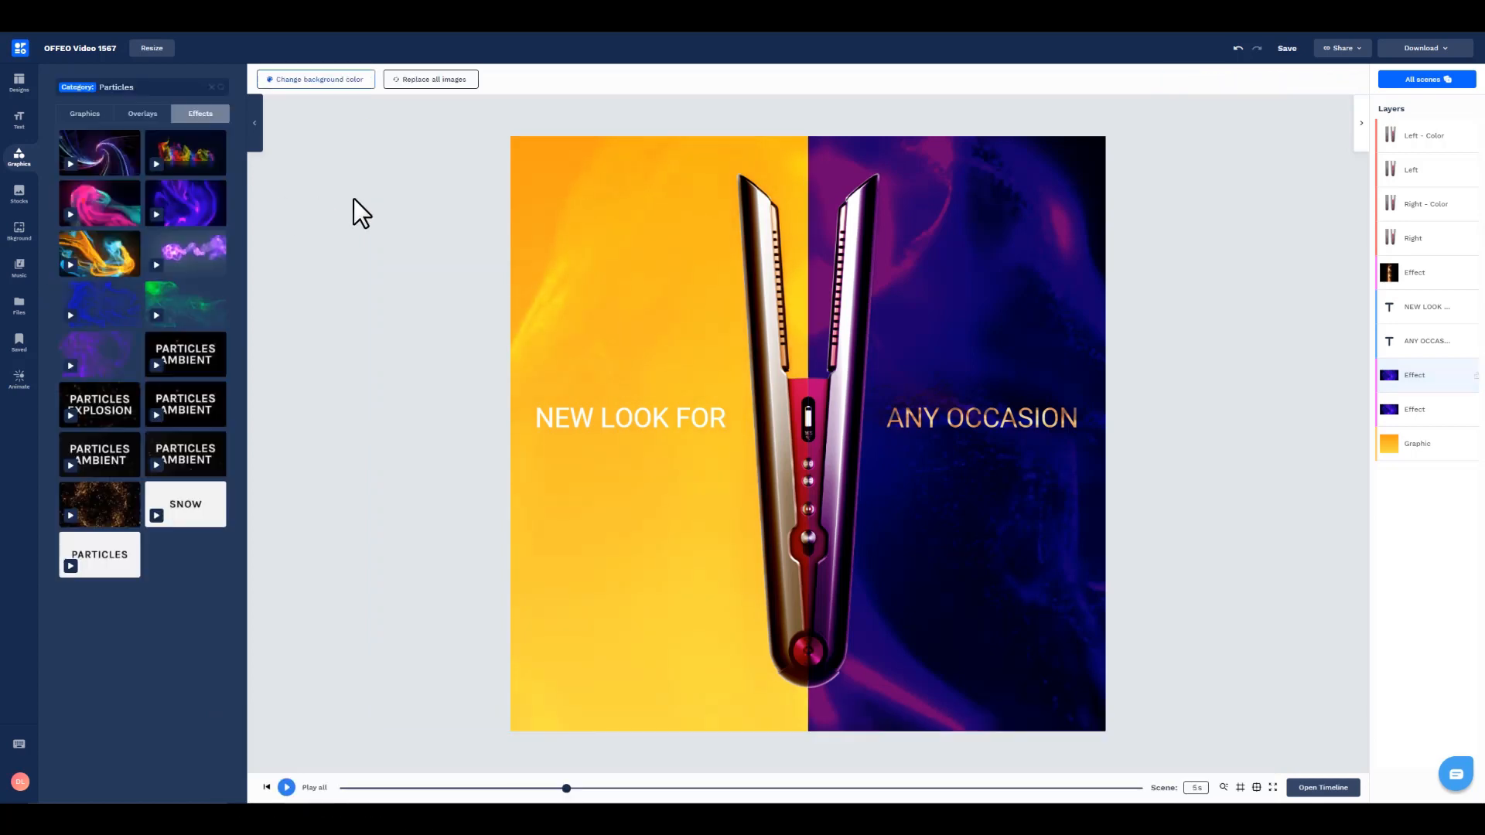
{"action": "key", "text": "space"}
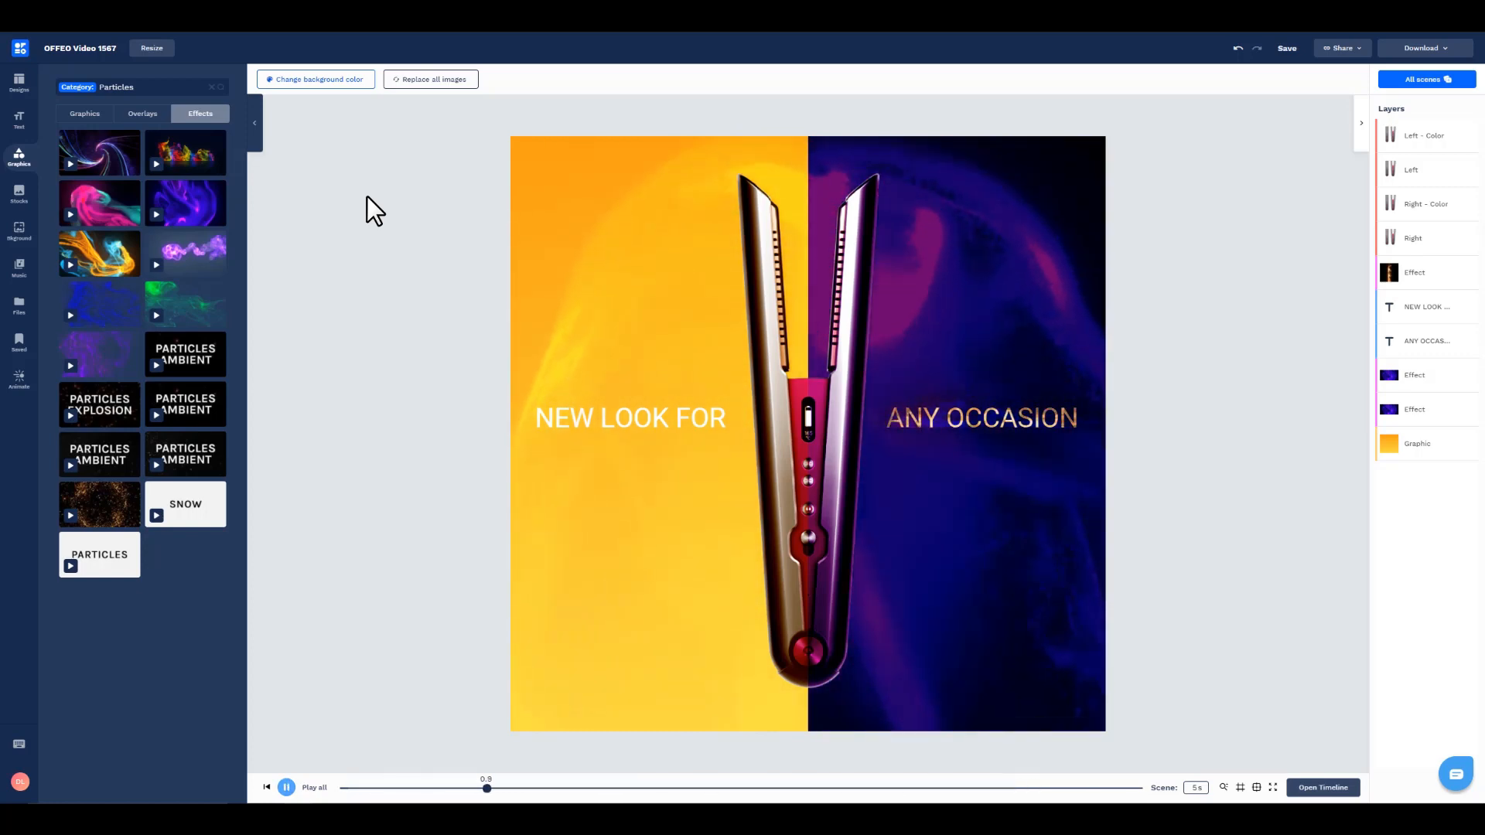
{"action": "key", "text": "space"}
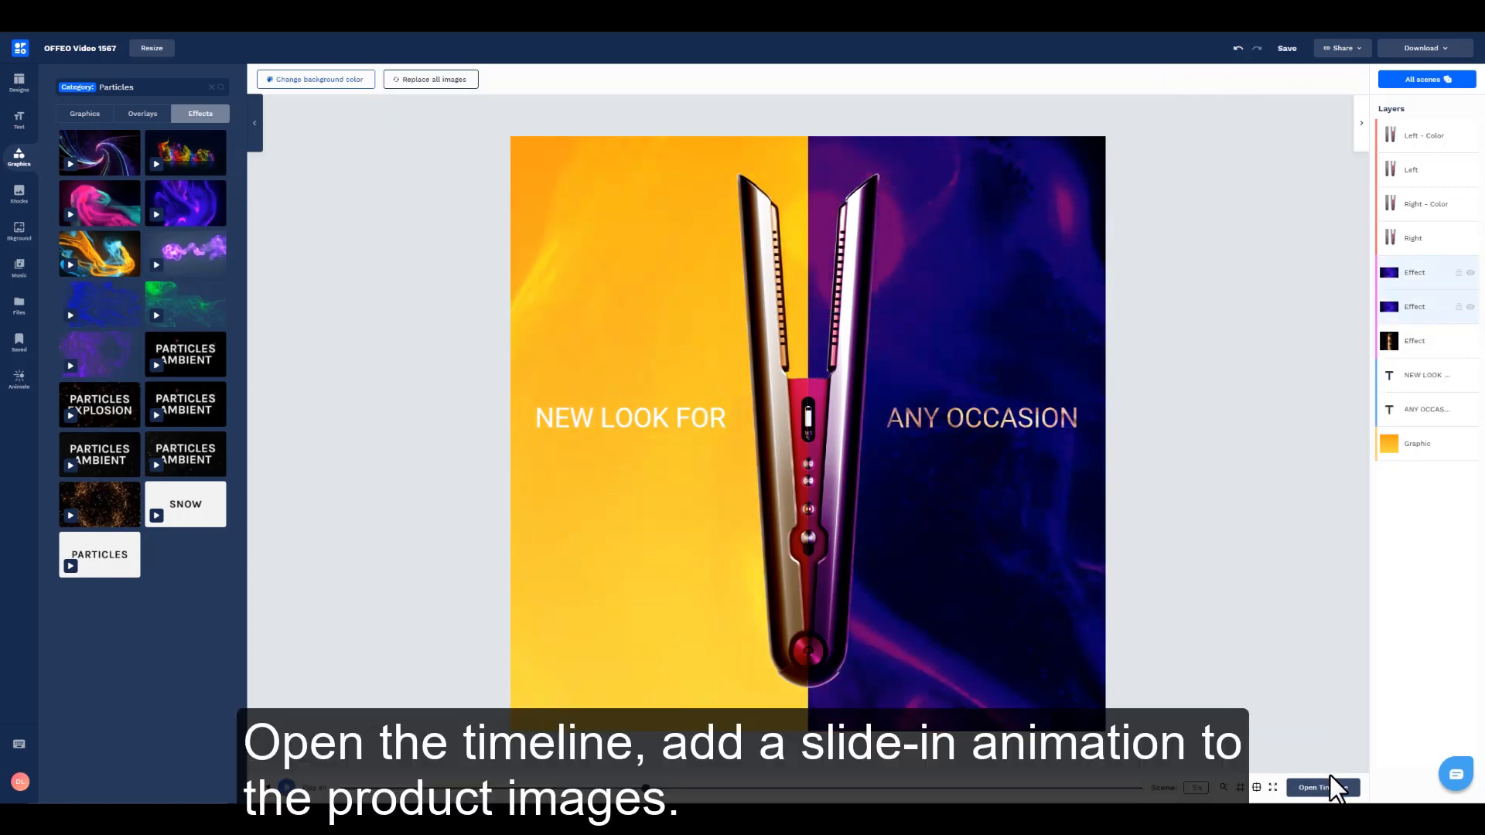
Step: Add a Slide In entrance lasting about 1.6 seconds to all four straightener images in the timeline and preview it
{"action": "left_click", "coordinate": [1330, 783]}
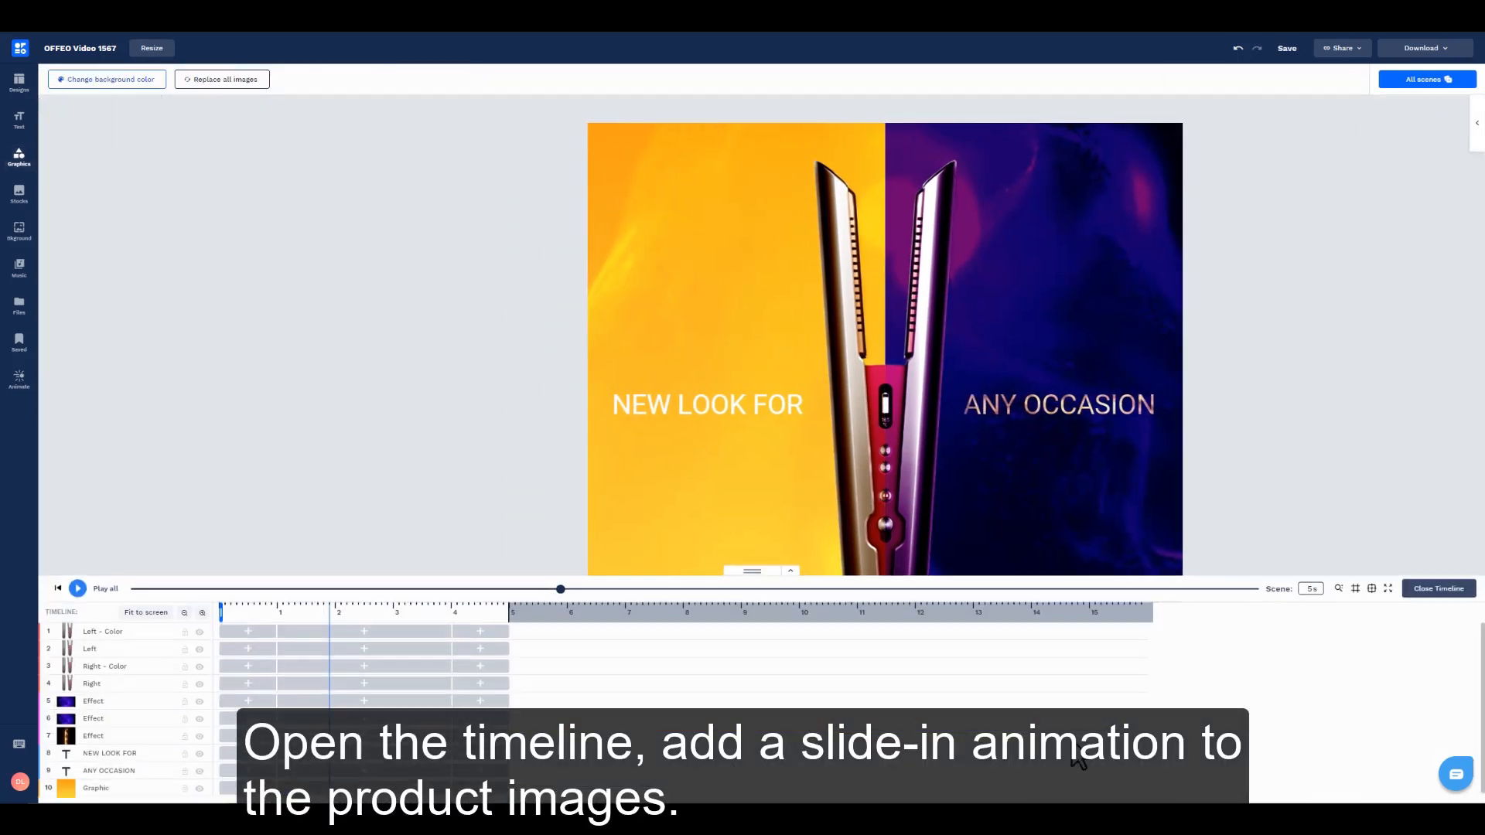
{"action": "left_click", "coordinate": [116, 684]}
{"action": "left_click", "coordinate": [129, 632], "text": "shift"}
{"action": "left_click", "coordinate": [260, 634]}
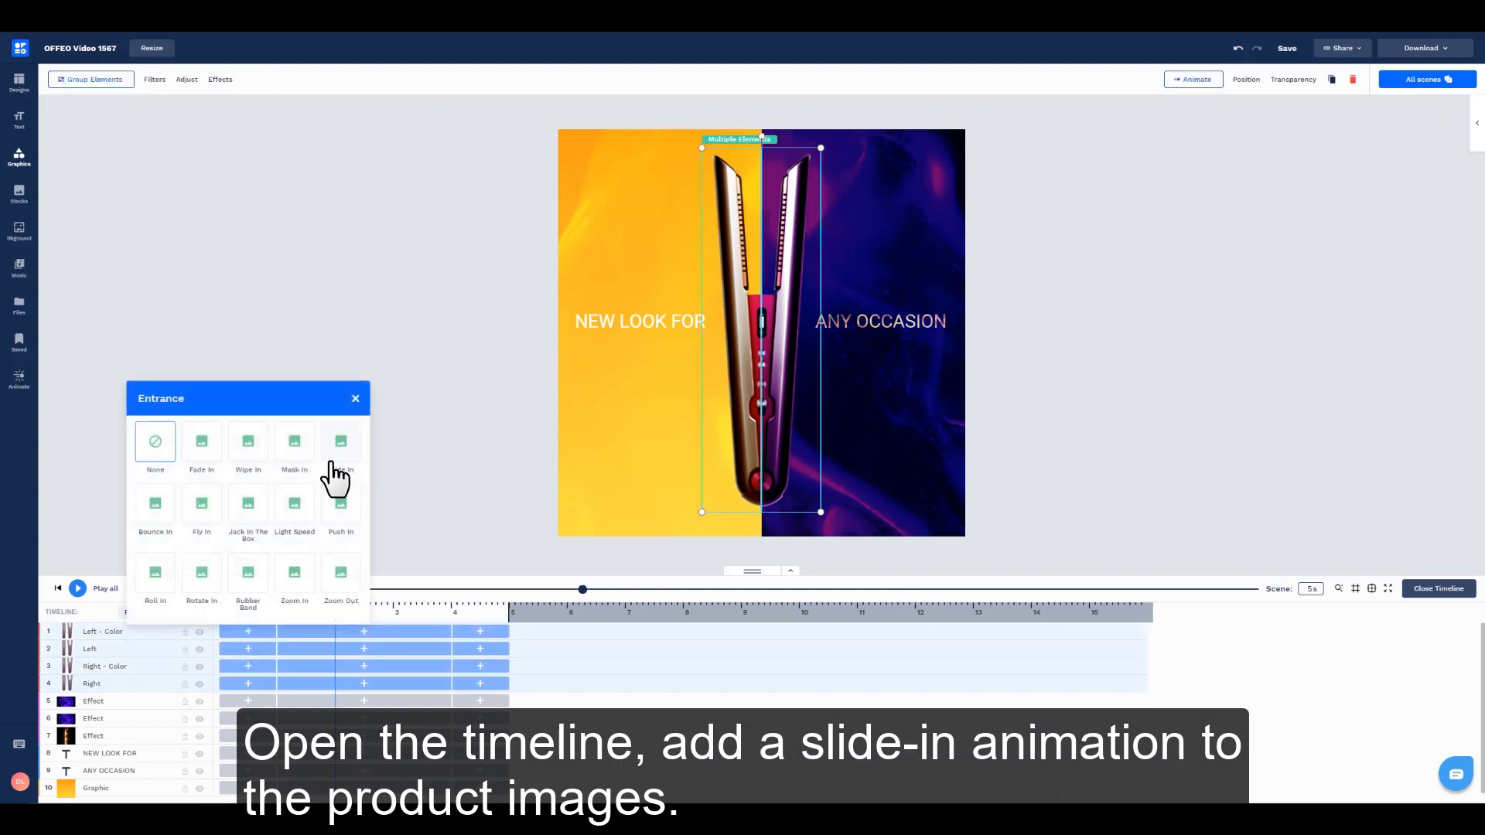
{"action": "left_click", "coordinate": [338, 468]}
{"action": "left_click", "coordinate": [232, 556]}
{"action": "left_click", "coordinate": [73, 609]}
{"action": "left_click", "coordinate": [460, 458]}
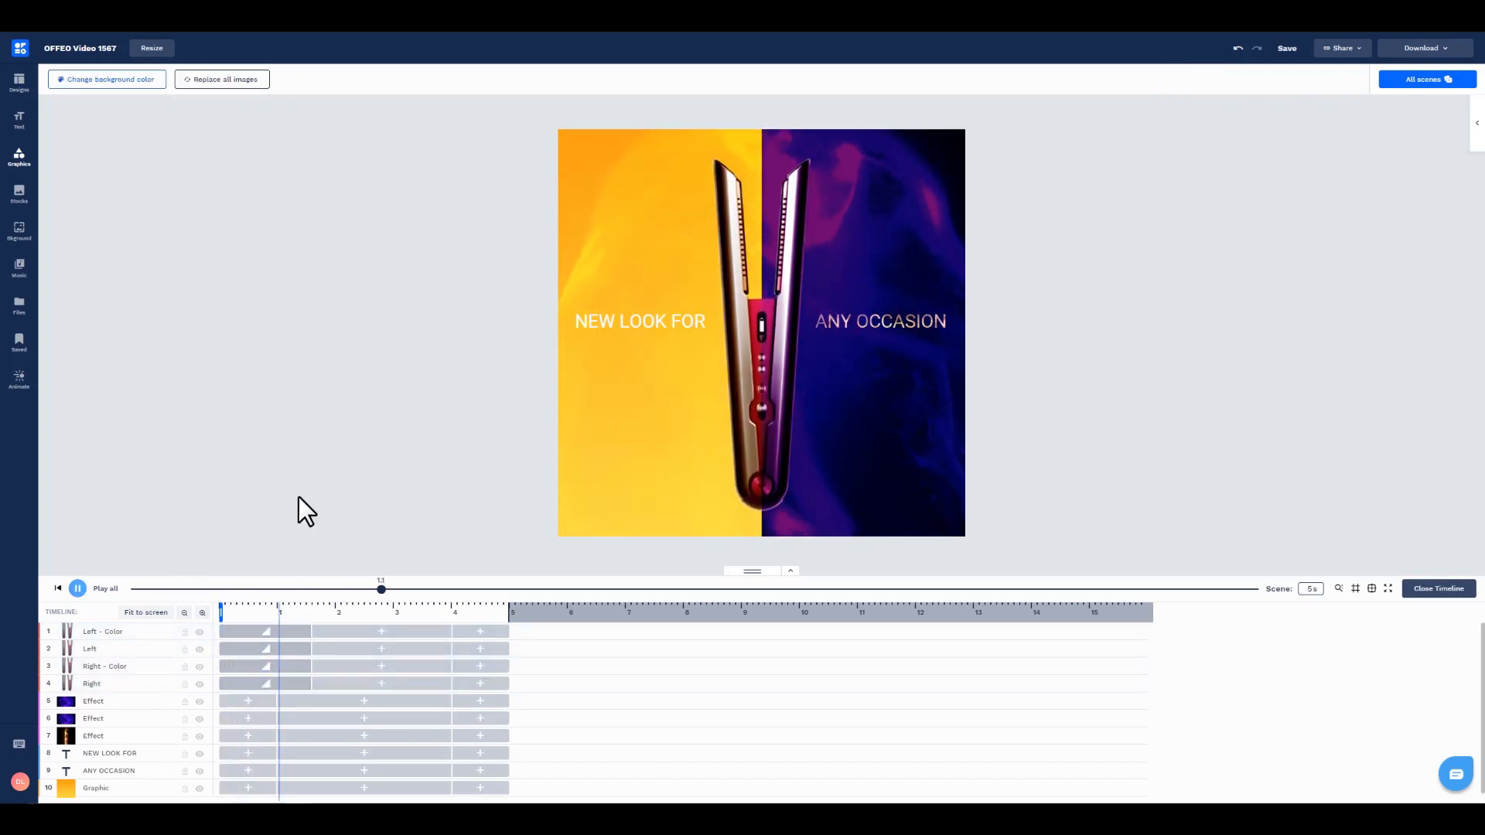
{"action": "left_click", "coordinate": [293, 583]}
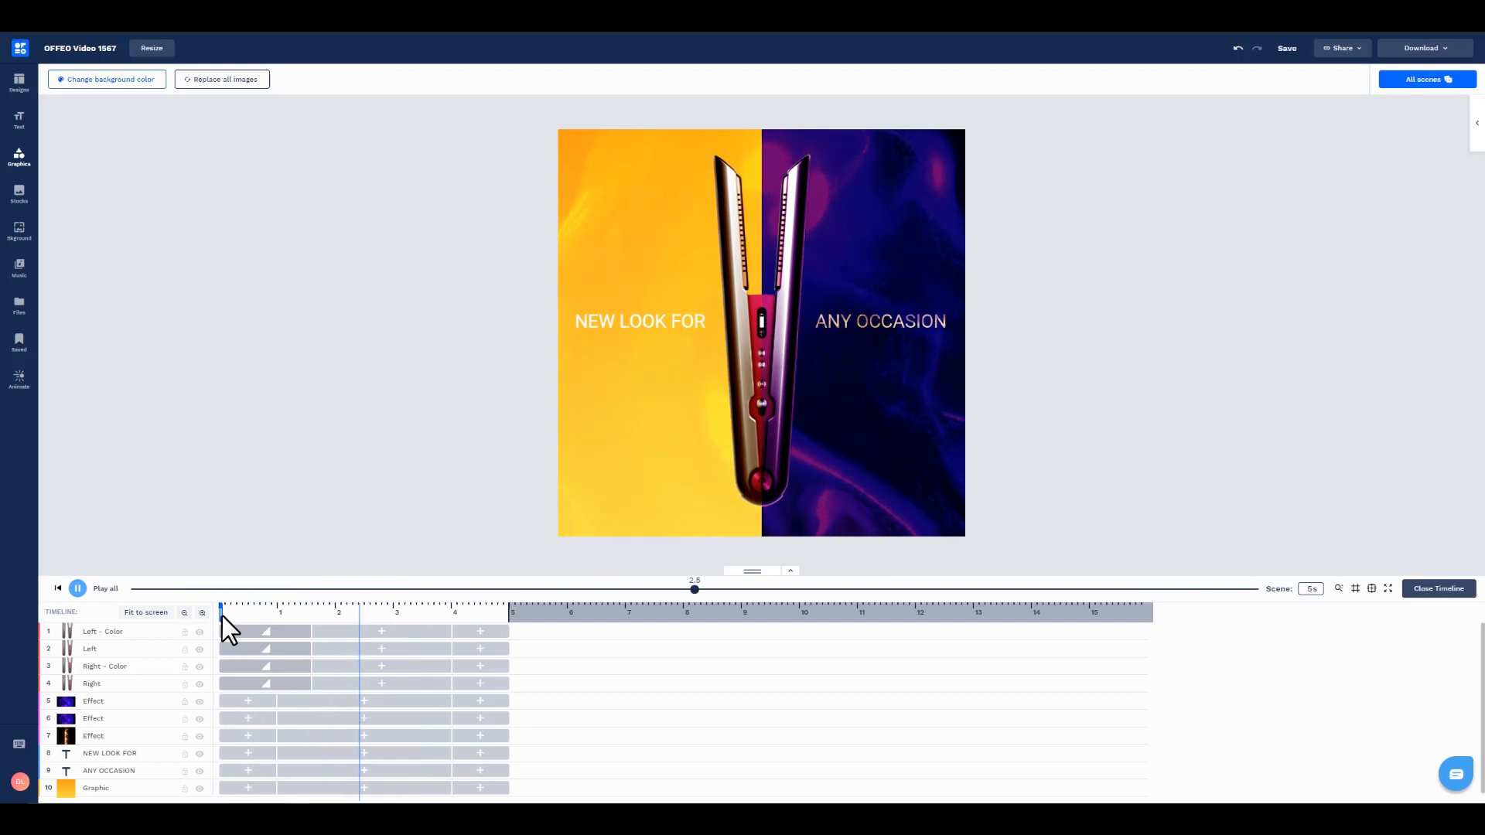
Step: Apply a Fade In entrance, animated as one object, to both the NEW LOOK FOR and ANY OCCASION texts
{"action": "left_click", "coordinate": [102, 754]}
{"action": "left_click", "coordinate": [105, 770], "text": "shift"}
{"action": "left_click", "coordinate": [248, 753]}
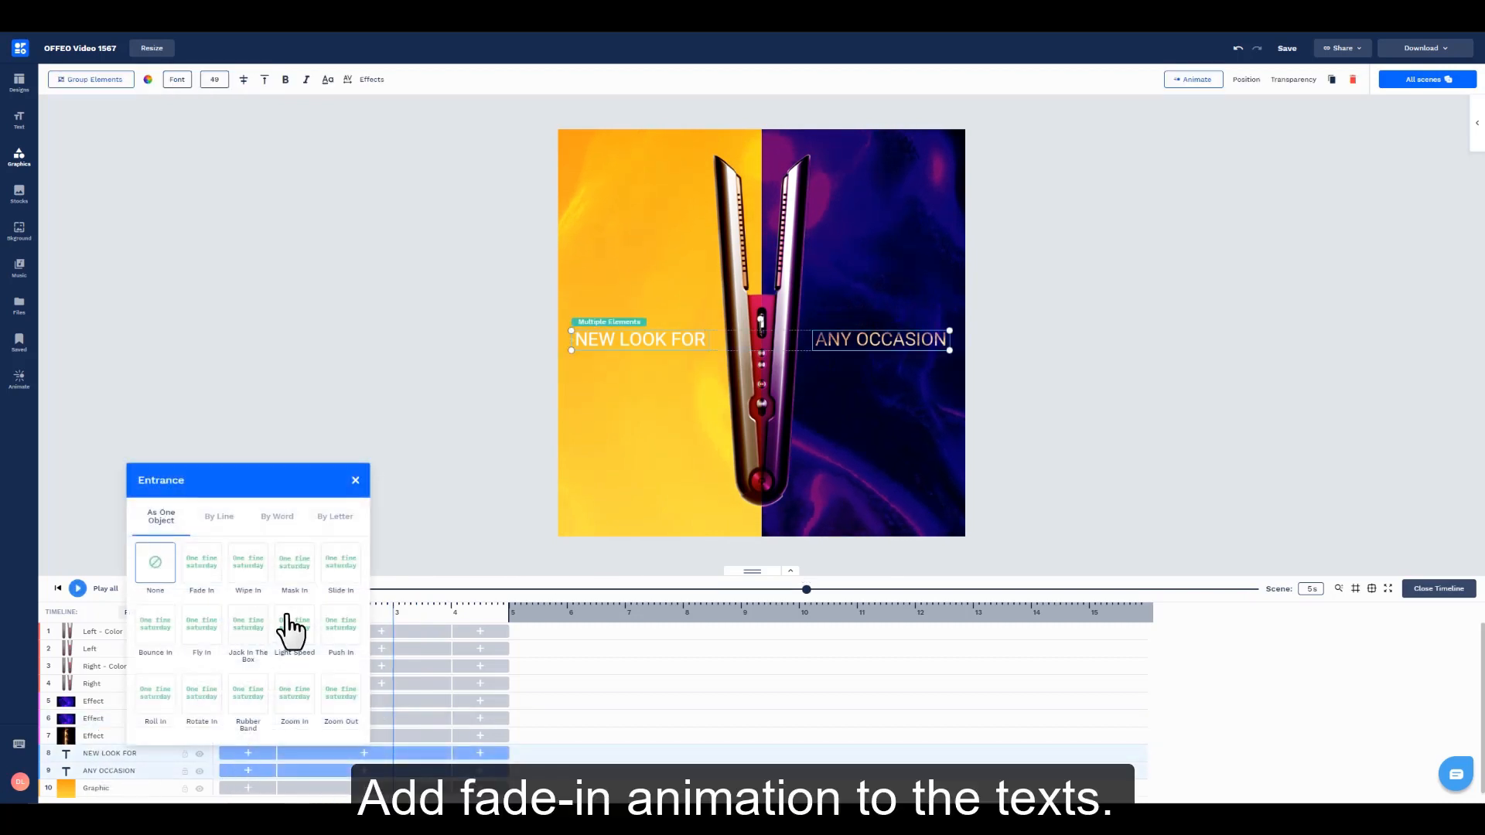
{"action": "left_click", "coordinate": [213, 566]}
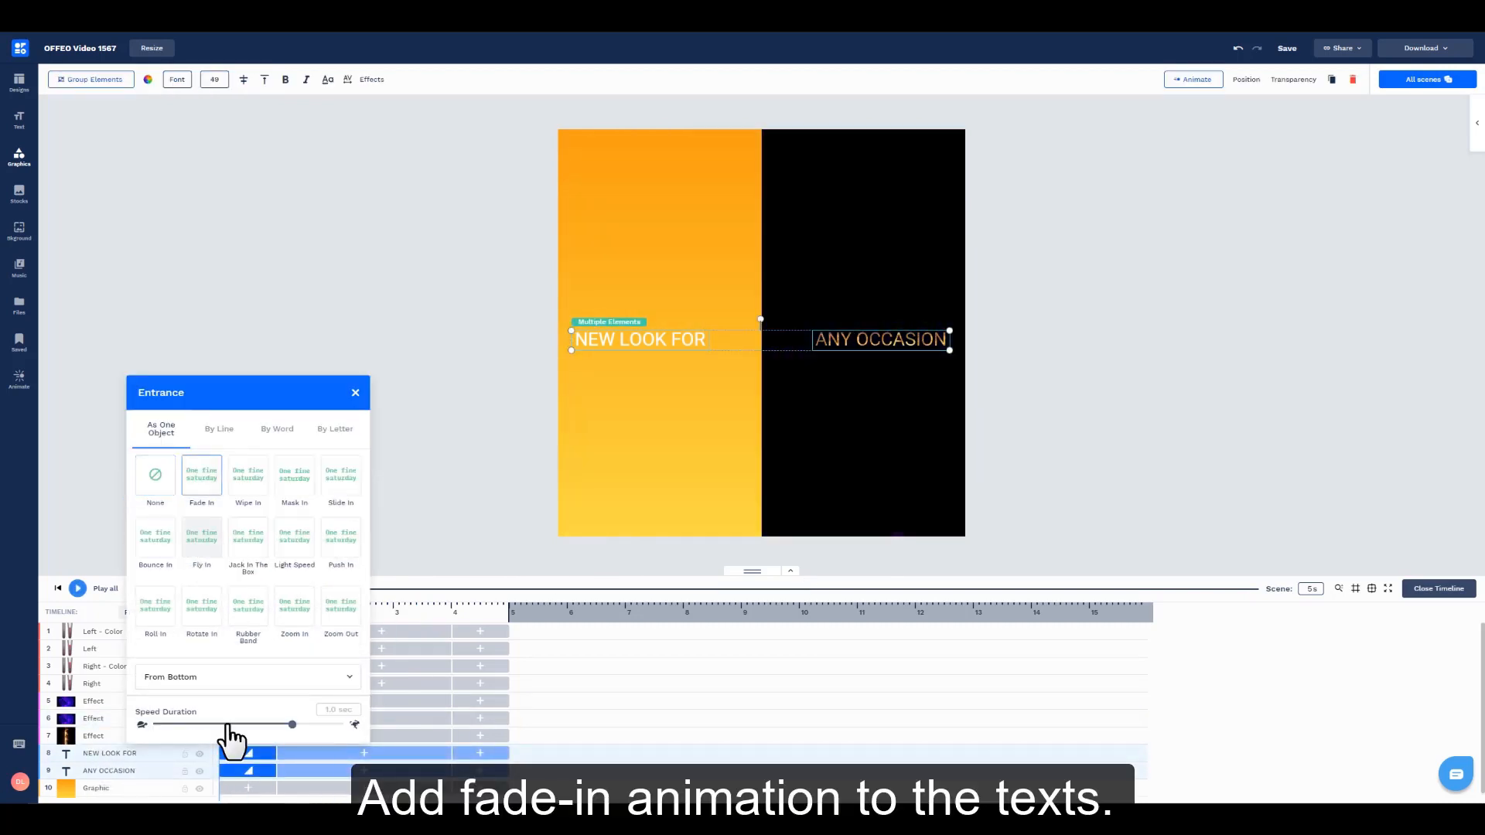
{"action": "left_click", "coordinate": [248, 676]}
{"action": "left_click", "coordinate": [383, 604]}
{"action": "left_click", "coordinate": [433, 495]}
Step: Shift both texts along the timeline so that they start at about 0.4 seconds
{"action": "left_click", "coordinate": [332, 755]}
{"action": "left_click", "coordinate": [129, 755]}
{"action": "left_click", "coordinate": [130, 771], "text": "shift"}
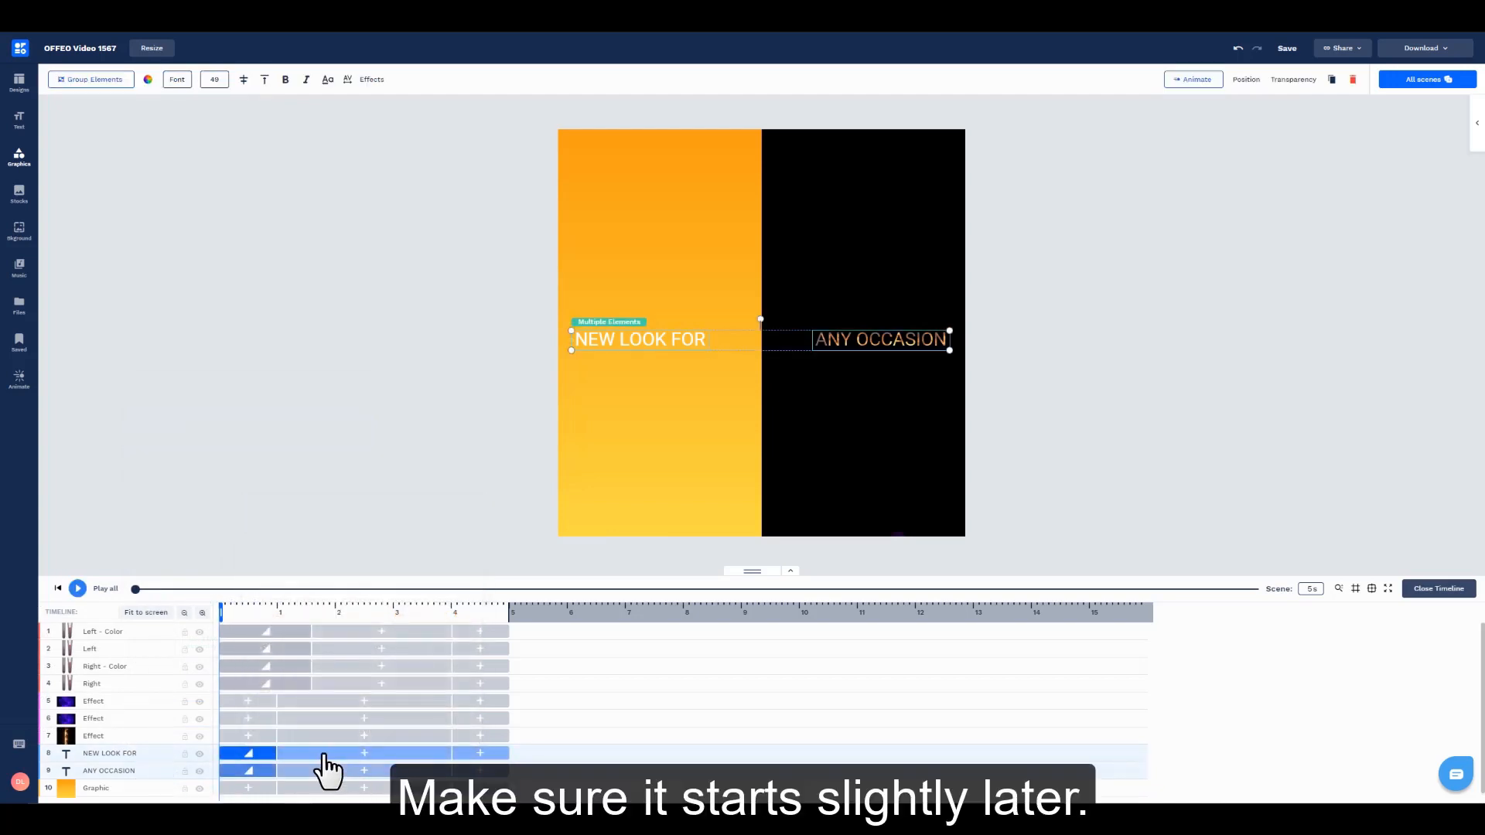
{"action": "left_click", "coordinate": [325, 515]}
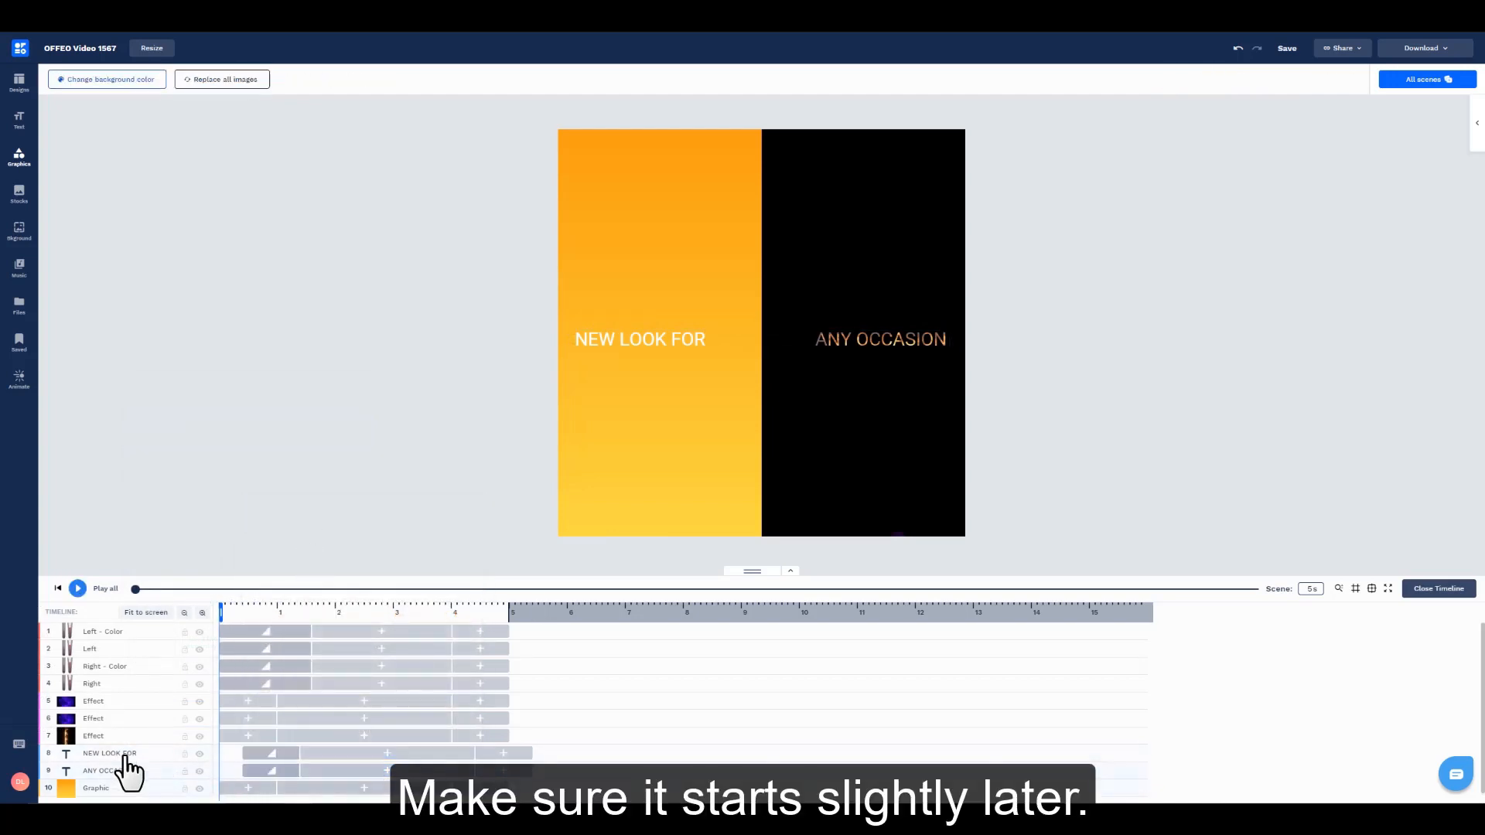
Step: Lengthen the entrance animation of both texts to about 1.5 seconds and preview the scene
{"action": "left_click", "coordinate": [126, 755]}
{"action": "left_click", "coordinate": [127, 771], "text": "shift"}
{"action": "left_click", "coordinate": [308, 502]}
{"action": "key", "text": "space"}
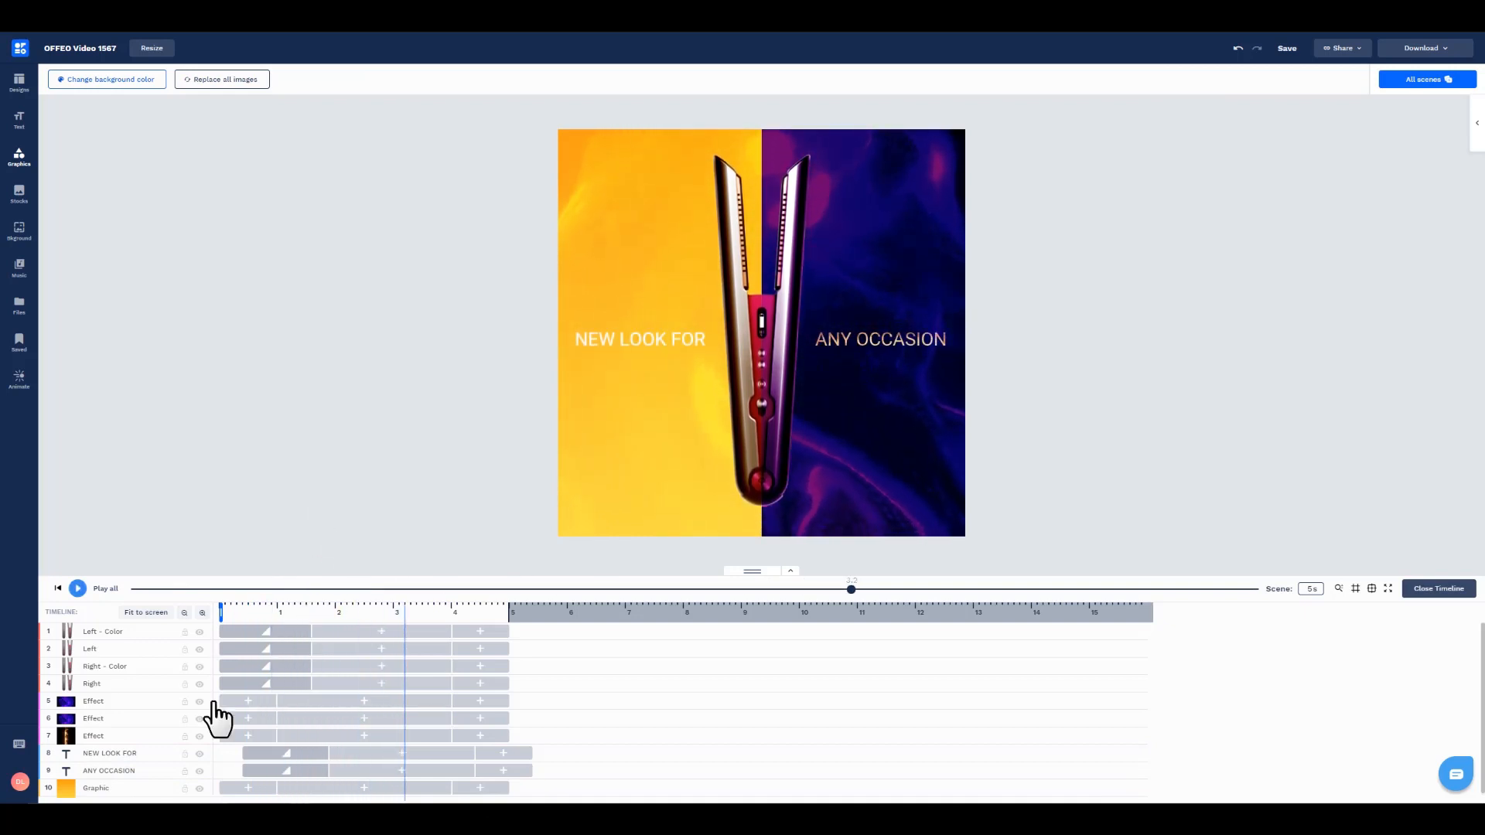
Step: Give the flame effect a Fade In entrance of about 1.5 seconds starting at about 0.4 seconds, matching the texts
{"action": "left_click", "coordinate": [106, 737]}
{"action": "left_click", "coordinate": [247, 736]}
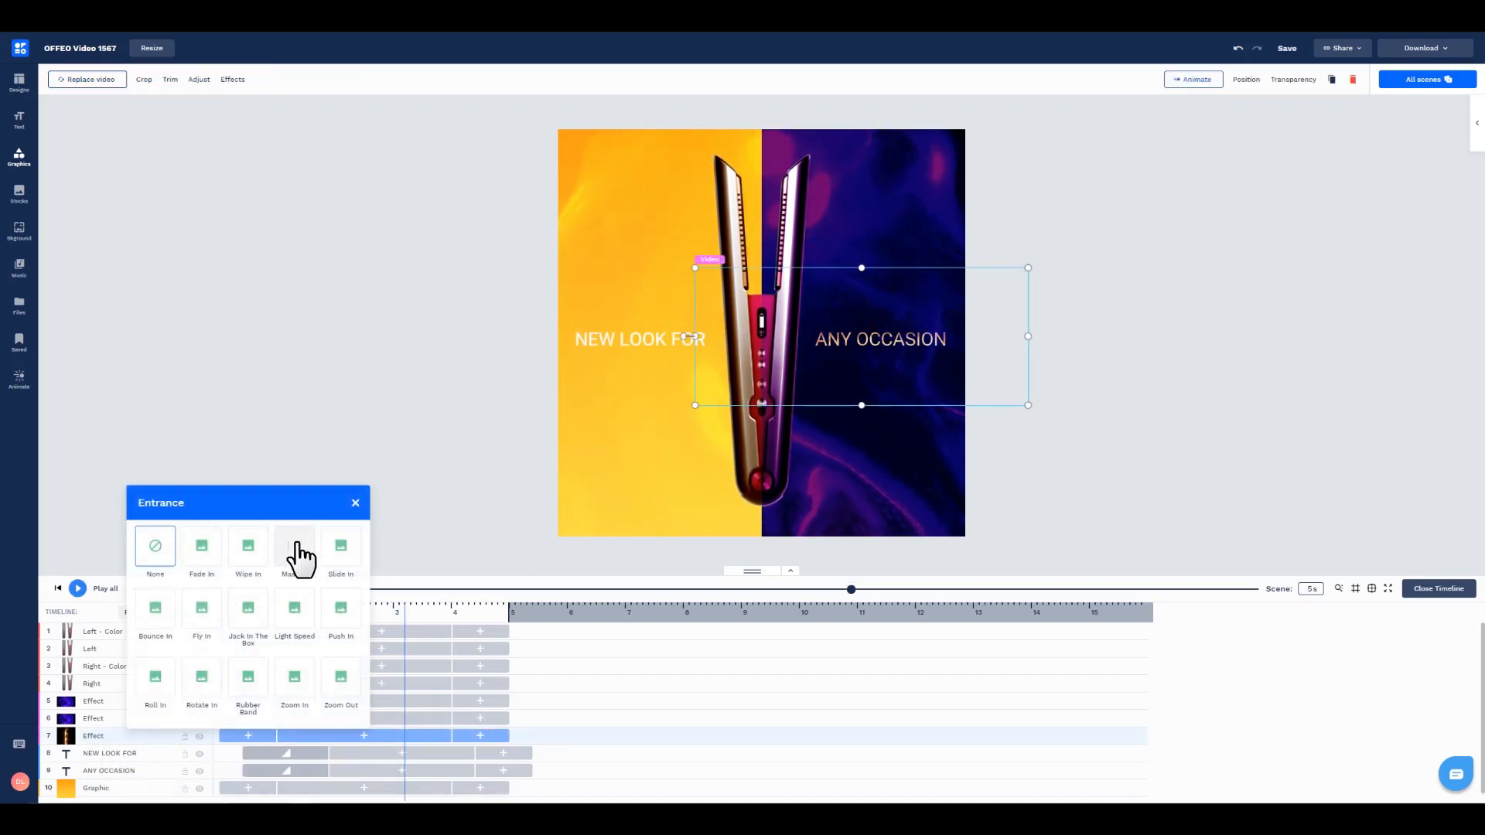
{"action": "left_click", "coordinate": [204, 563]}
{"action": "left_click", "coordinate": [317, 749]}
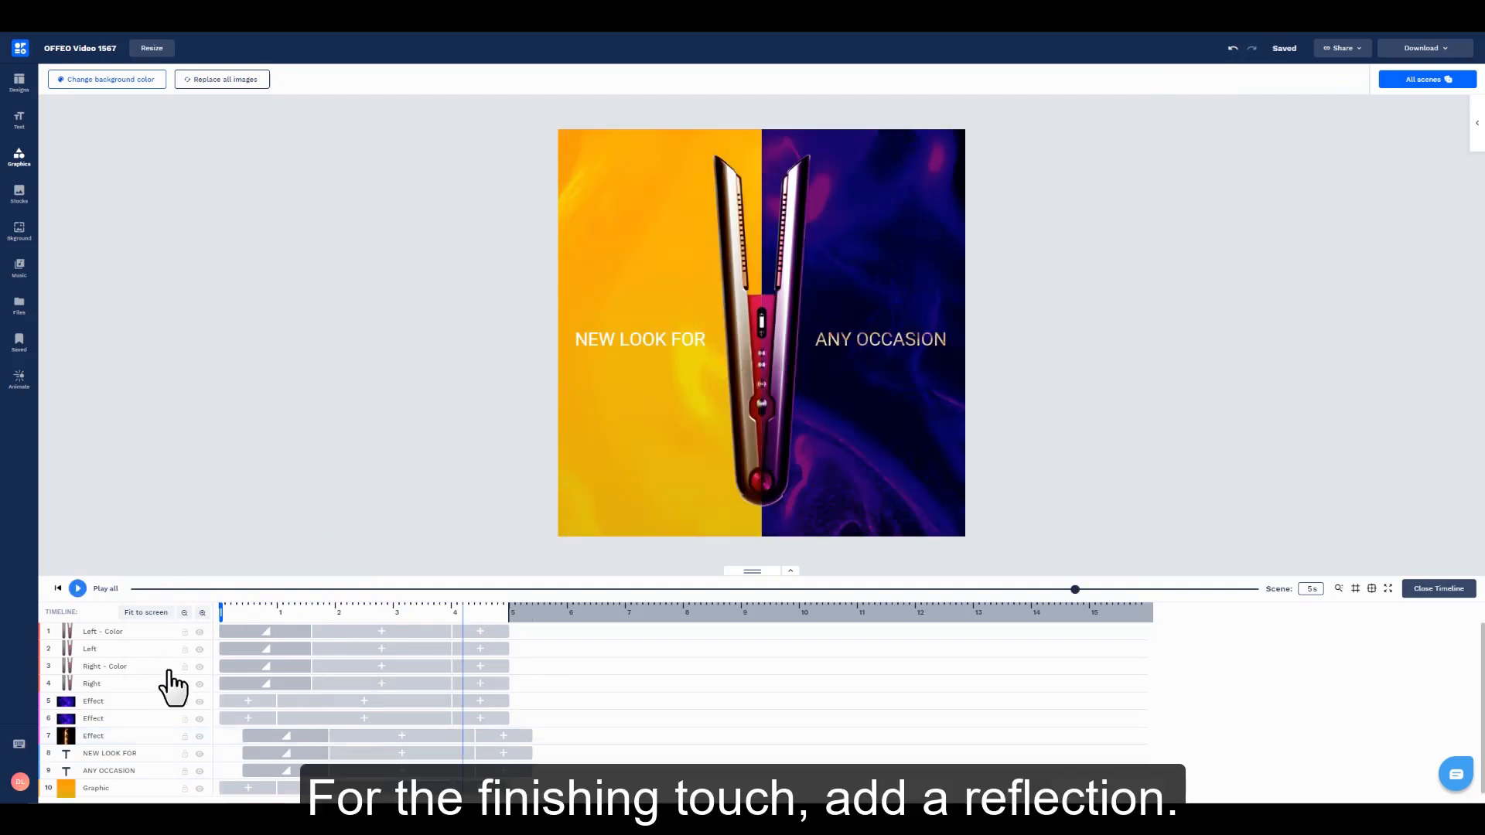
Step: Turn on the Reflection effect for the Left and Right straightener images together and preview the scene
{"action": "left_click", "coordinate": [105, 684]}
{"action": "left_click", "coordinate": [123, 650]}
{"action": "left_click", "coordinate": [123, 685], "text": "shift"}
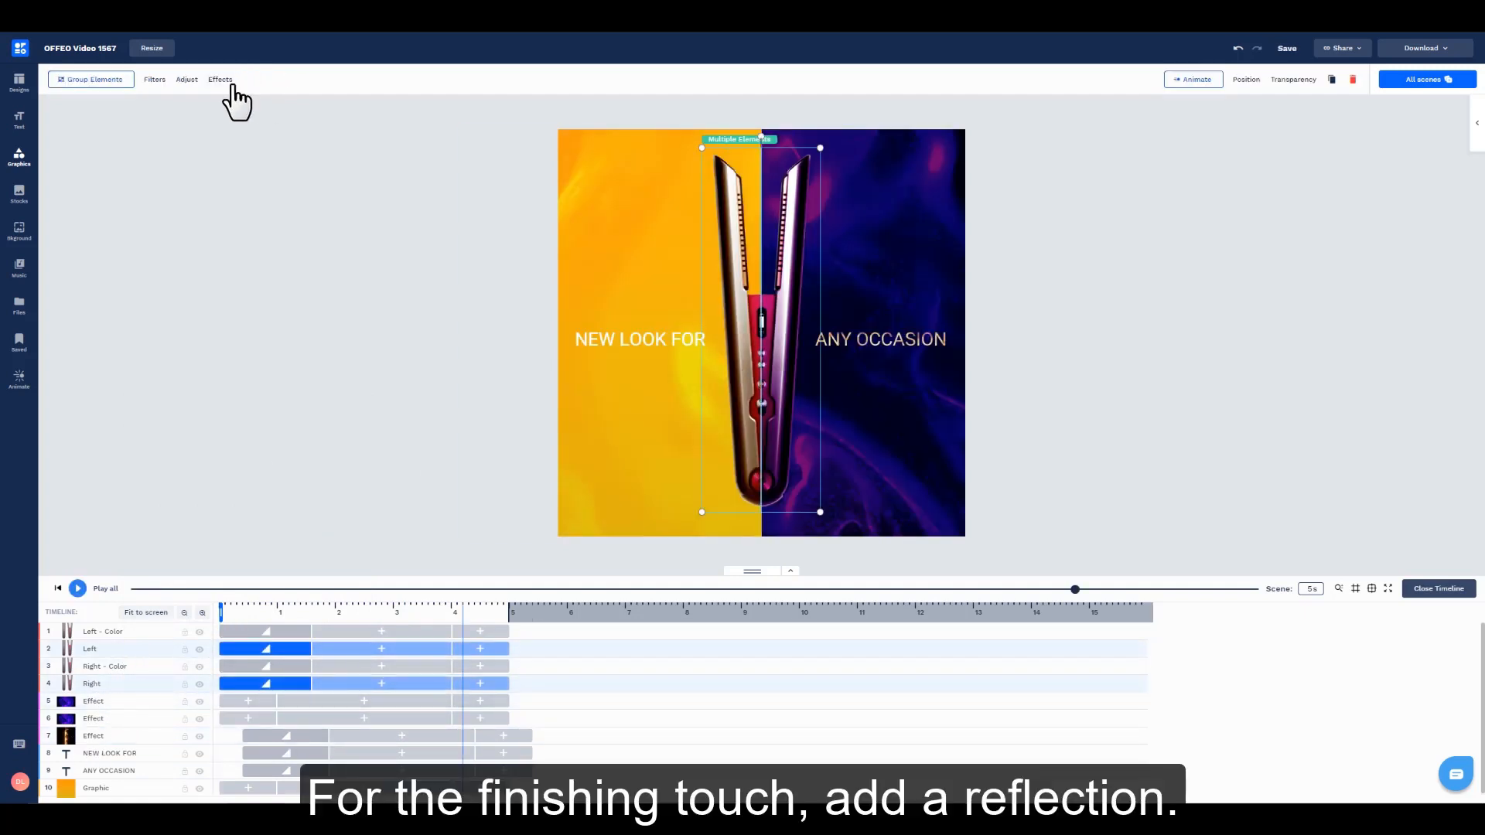
{"action": "left_click", "coordinate": [220, 79]}
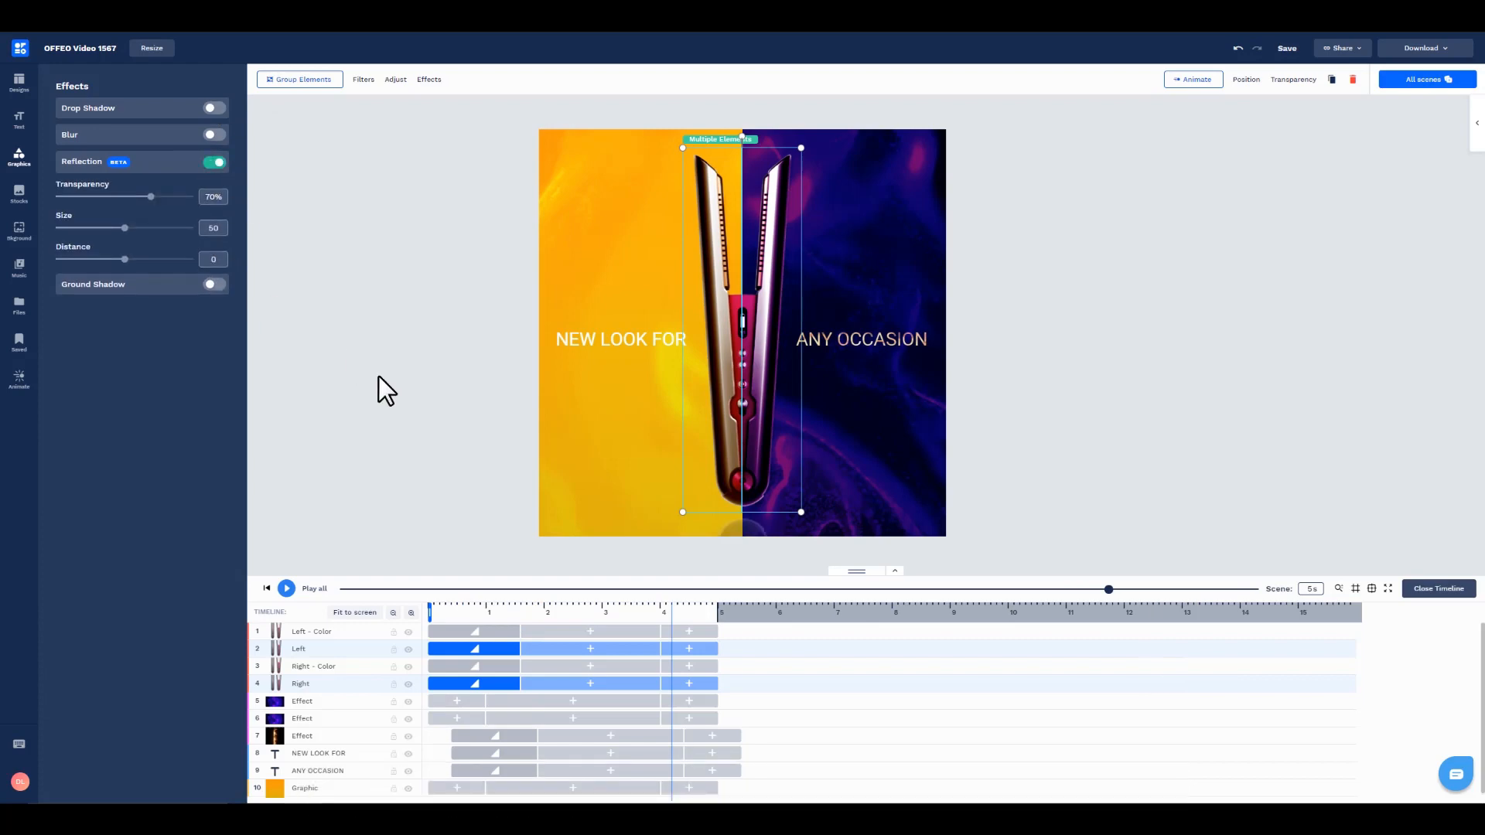
{"action": "left_click", "coordinate": [380, 420]}
{"action": "key", "text": "space"}
{"action": "key", "text": "space"}
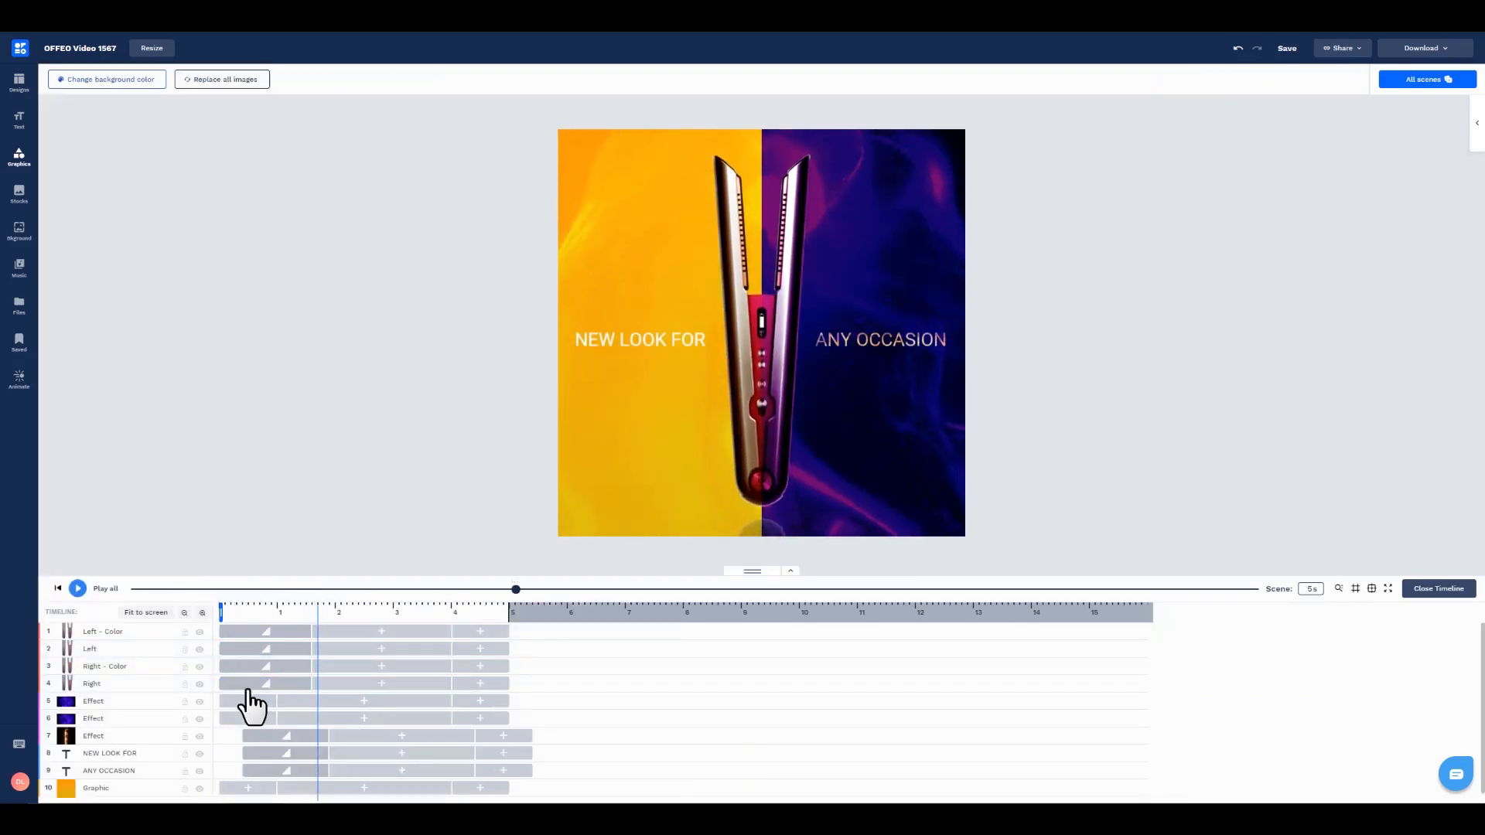
Step: Set the reflection distance of the Left straightener image to about -13
{"action": "left_click", "coordinate": [154, 648]}
{"action": "left_click", "coordinate": [262, 82]}
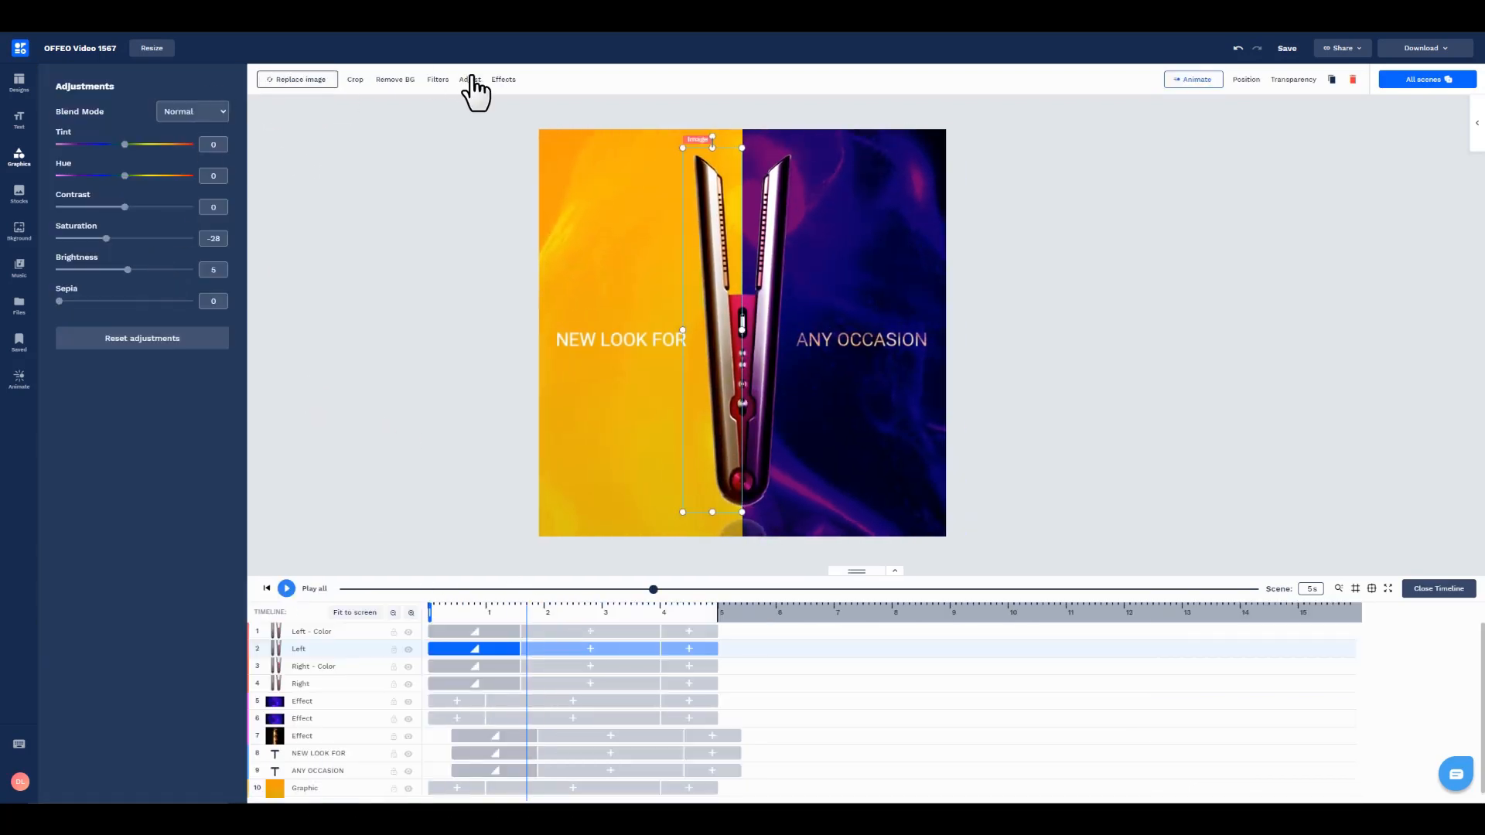
{"action": "left_click", "coordinate": [502, 80]}
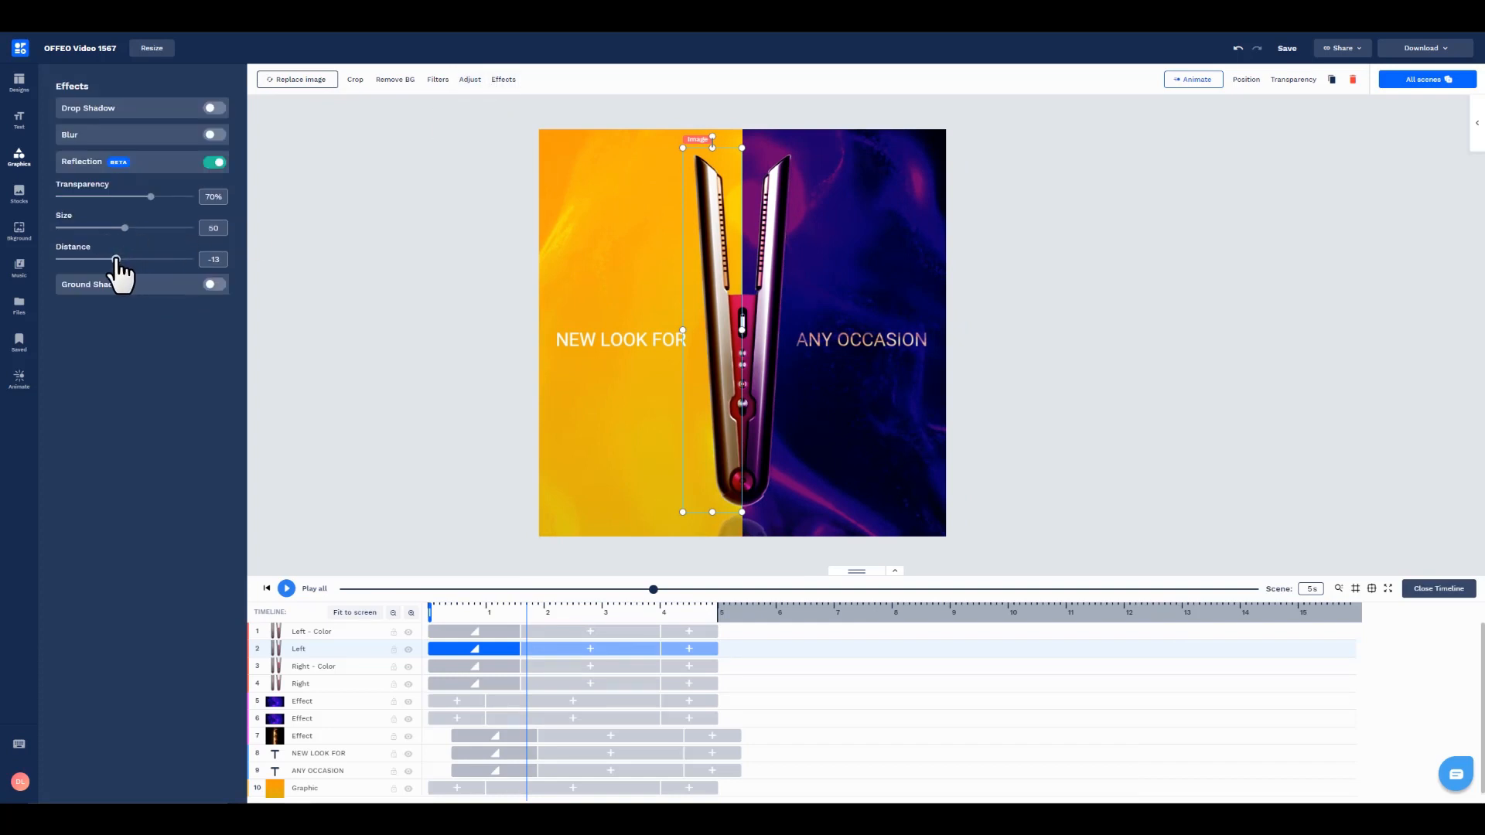
{"action": "left_click", "coordinate": [392, 341]}
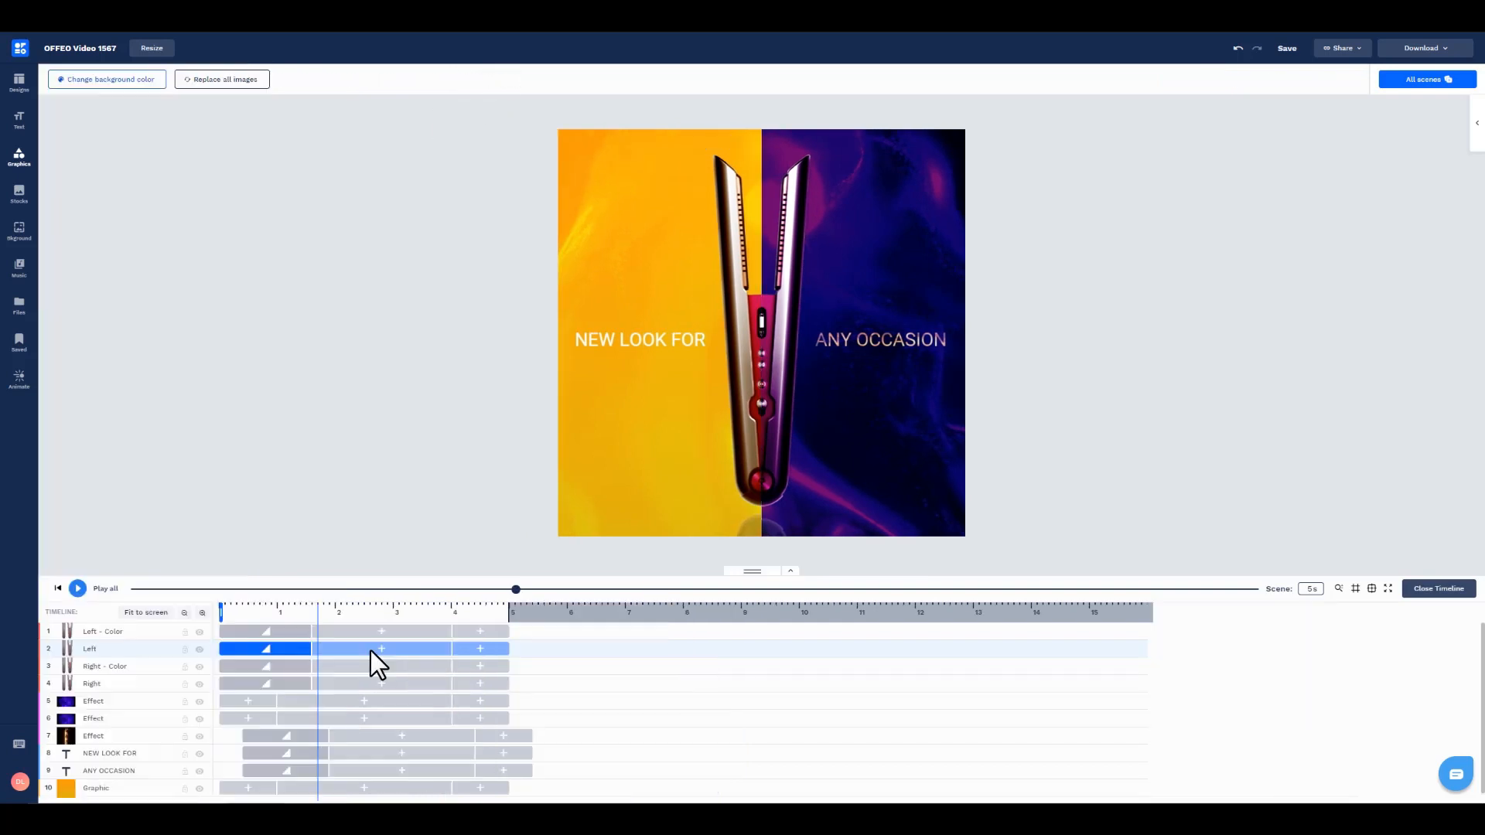
Step: Set the reflection distance of the Right straightener image to -14 and play the finished scene
{"action": "left_click", "coordinate": [106, 681]}
{"action": "left_click", "coordinate": [300, 79]}
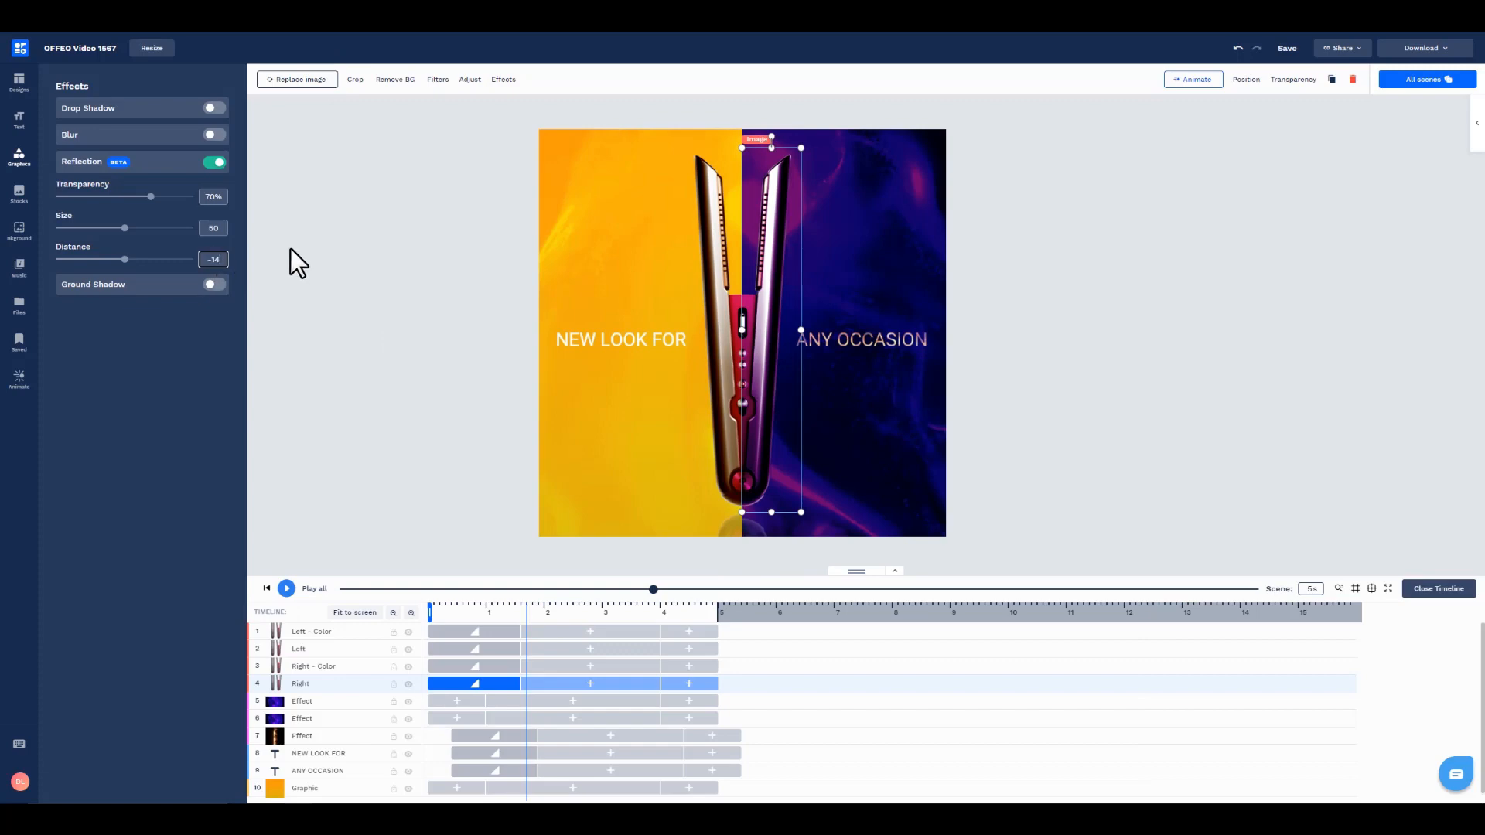
{"action": "left_click", "coordinate": [387, 333]}
{"action": "key", "text": "space"}
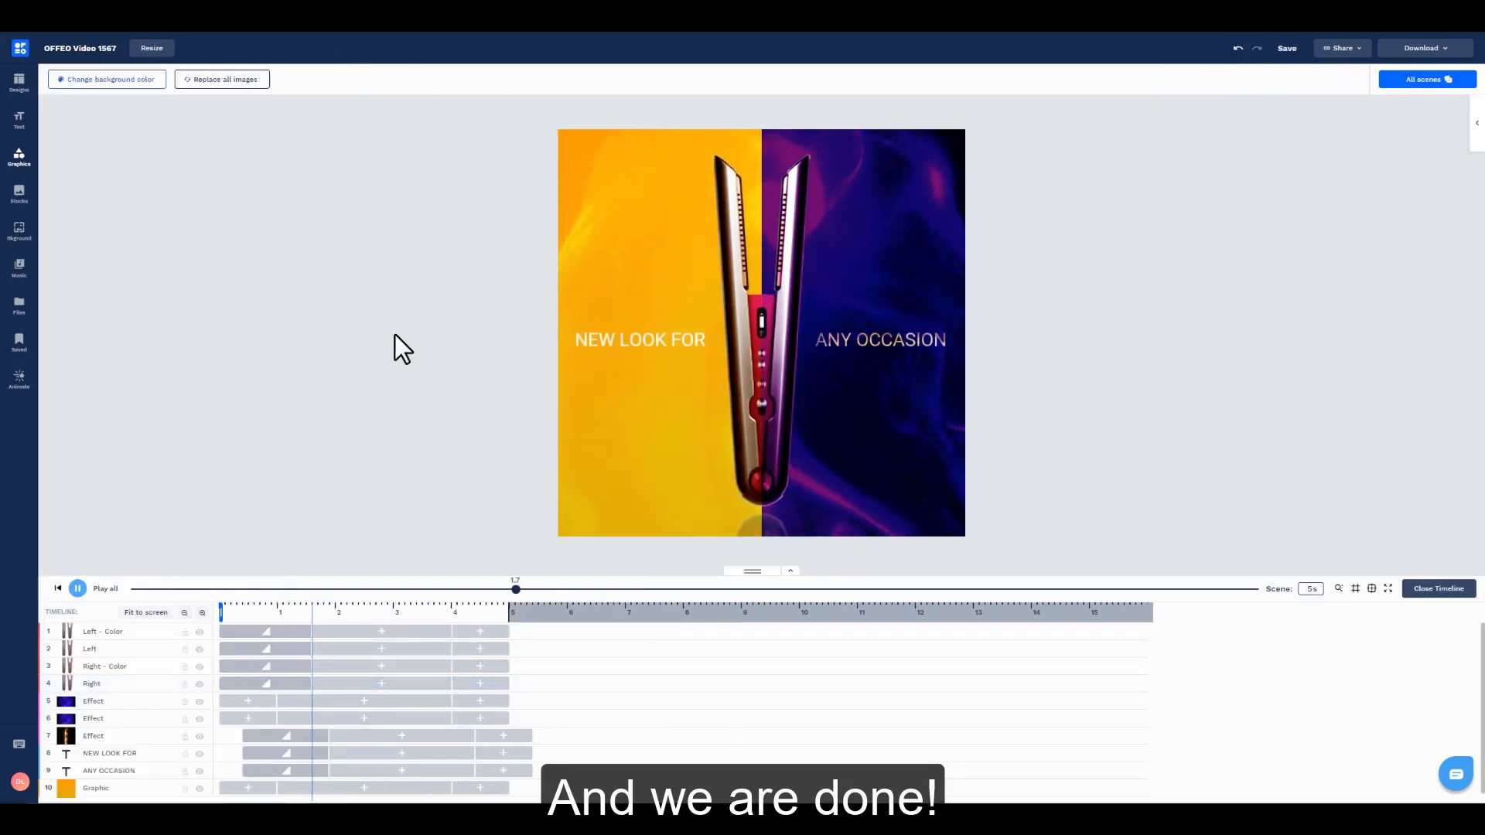